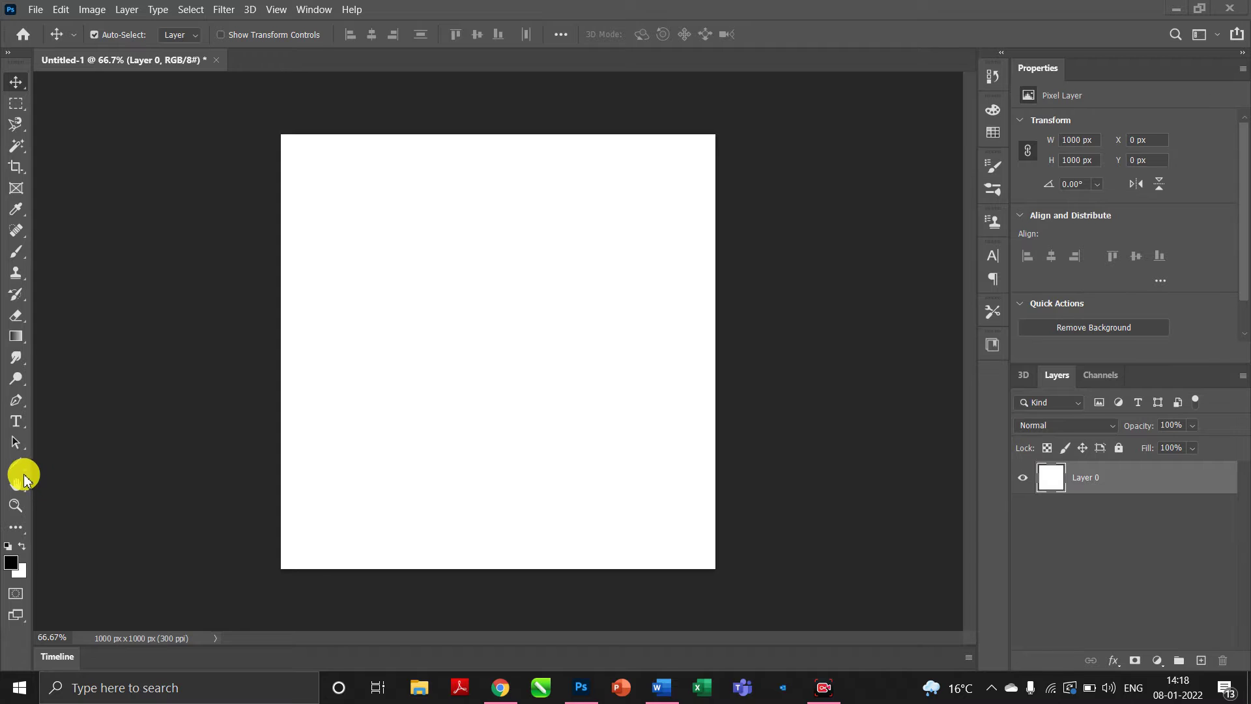
Activate the Custom Shape Tool from the shape tools.
left_click(23, 476)
left_click(19, 466)
left_click(56, 459)
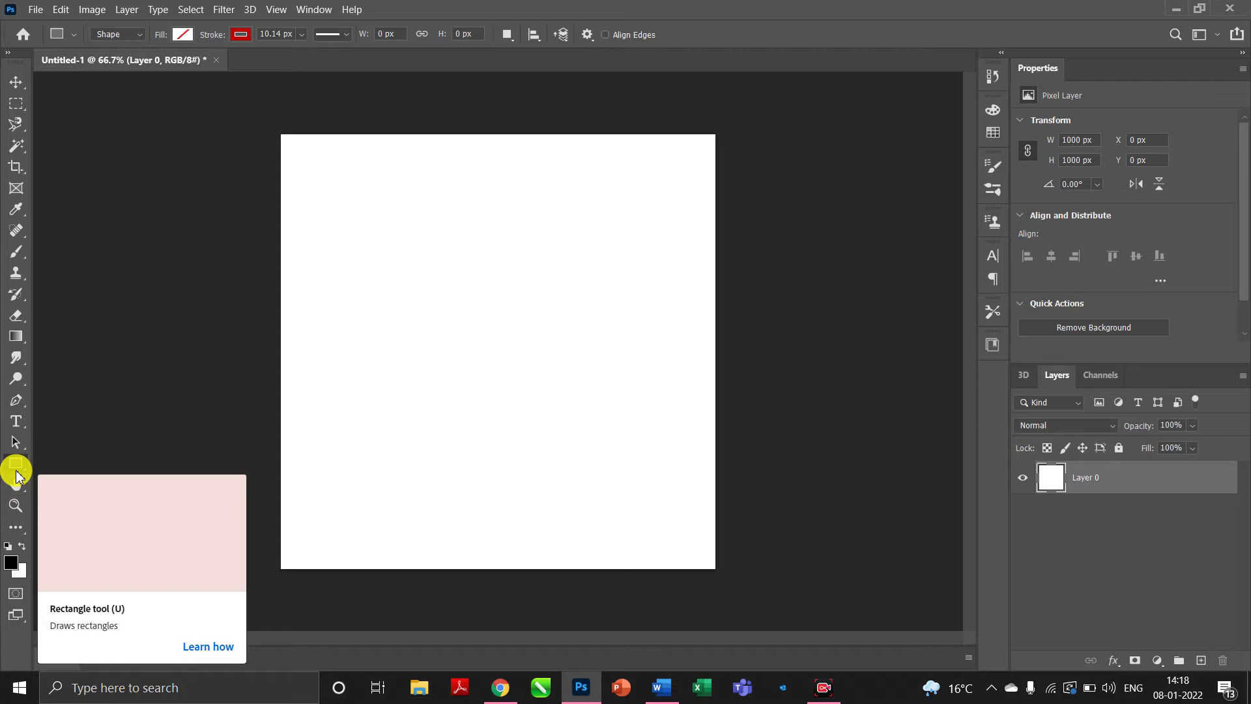
left_click(16, 475)
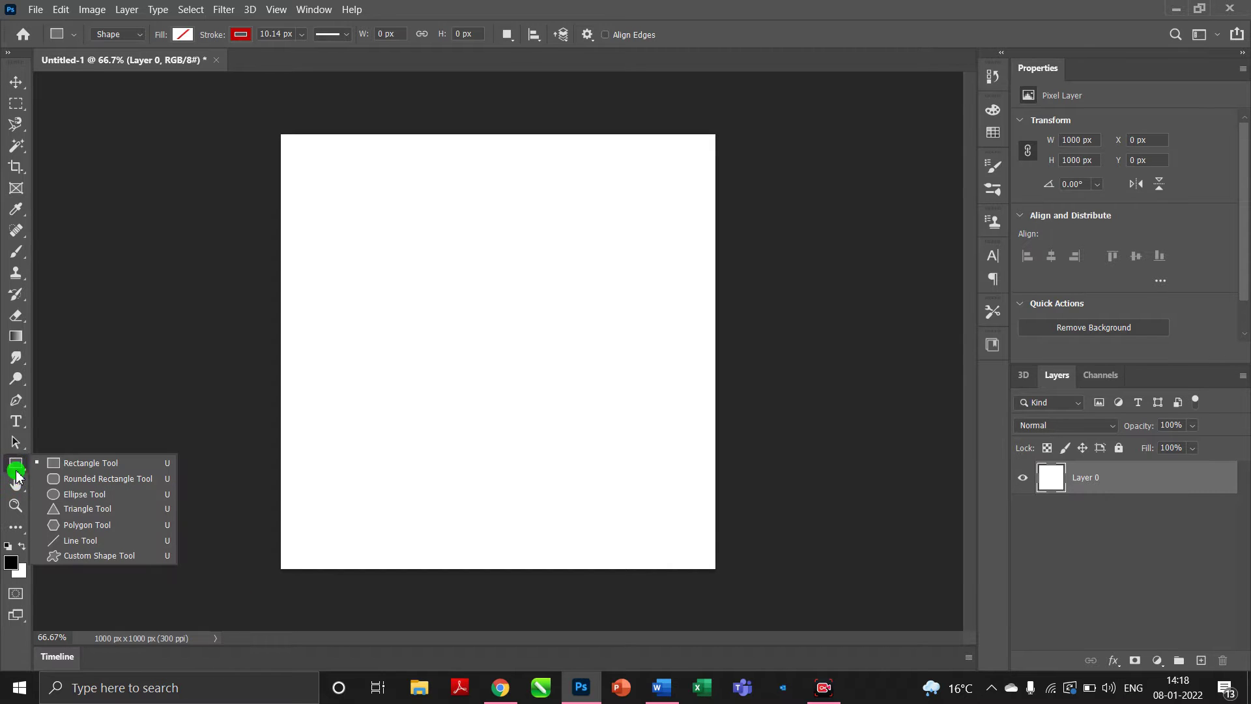
left_click(82, 558)
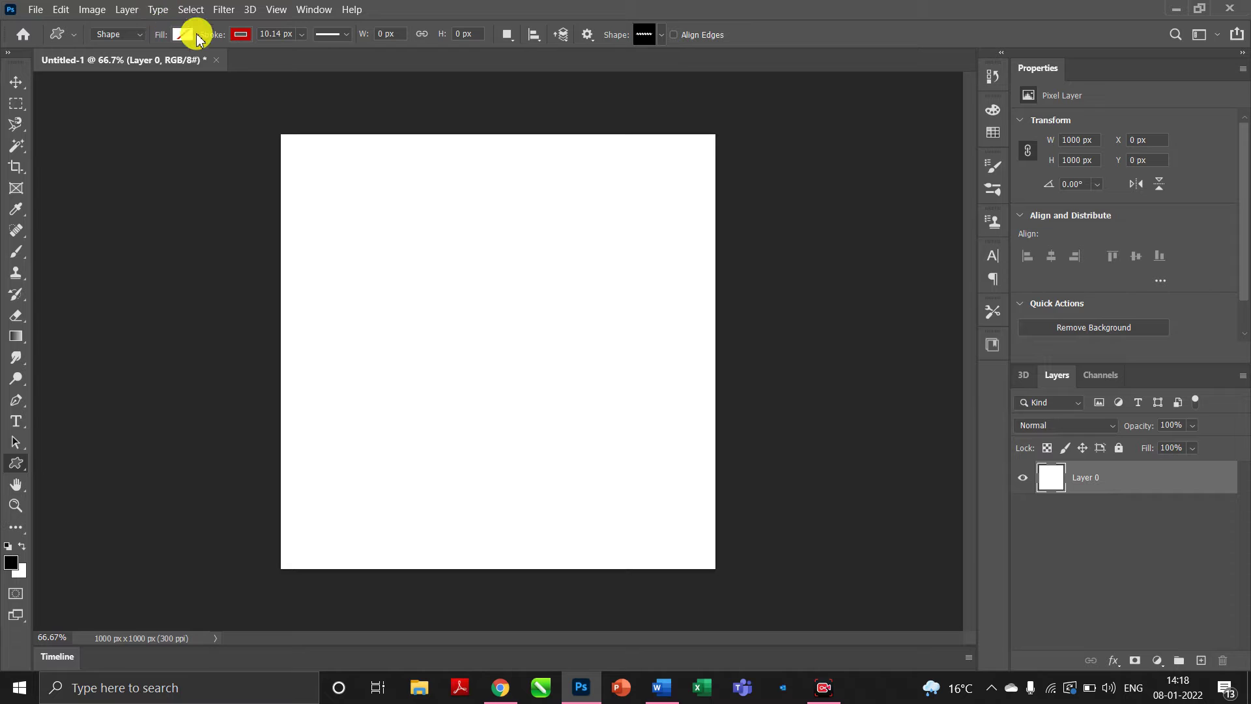
Set the shape fill to a magenta with hue 328, make the stroke black, and open the stroke line options.
left_click(183, 36)
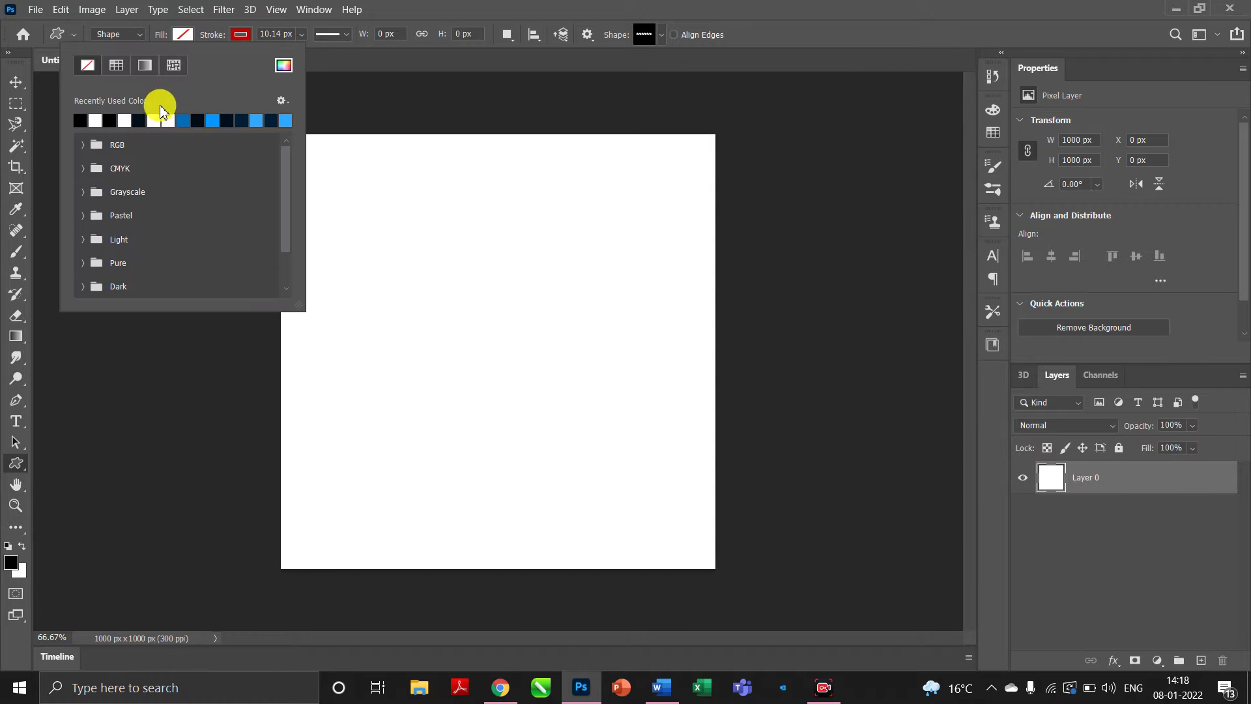
left_click(284, 64)
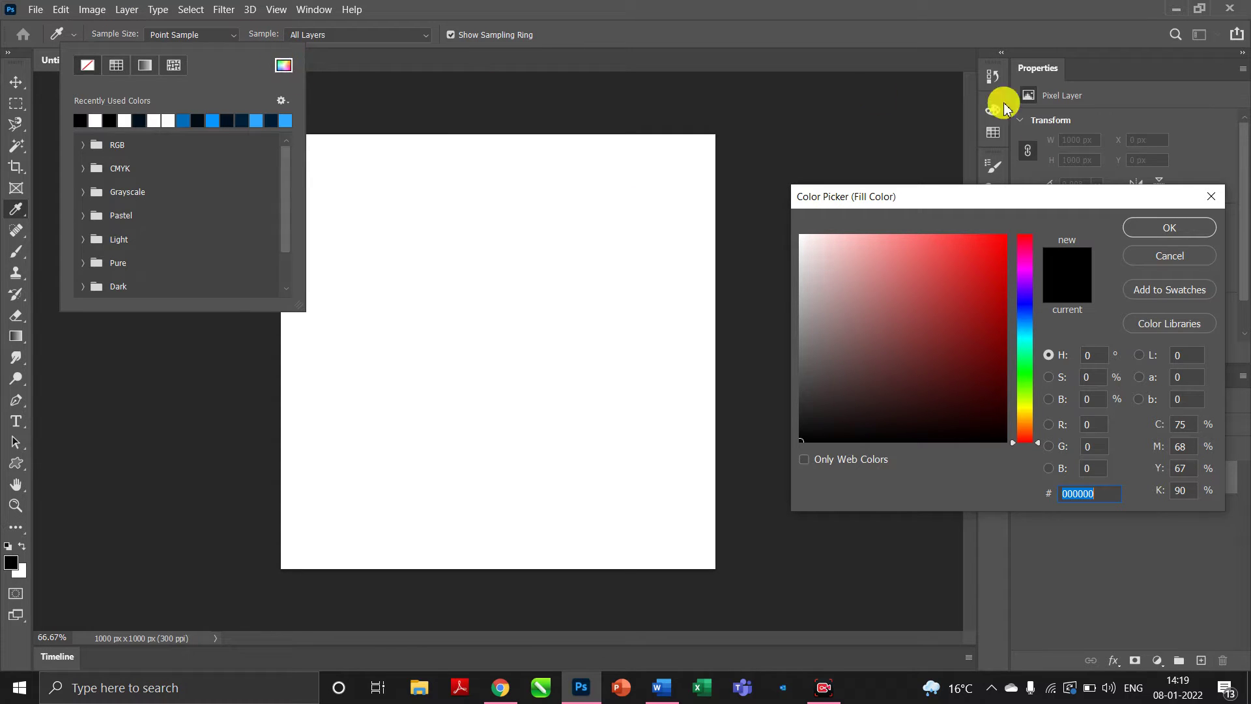
left_click(1027, 267)
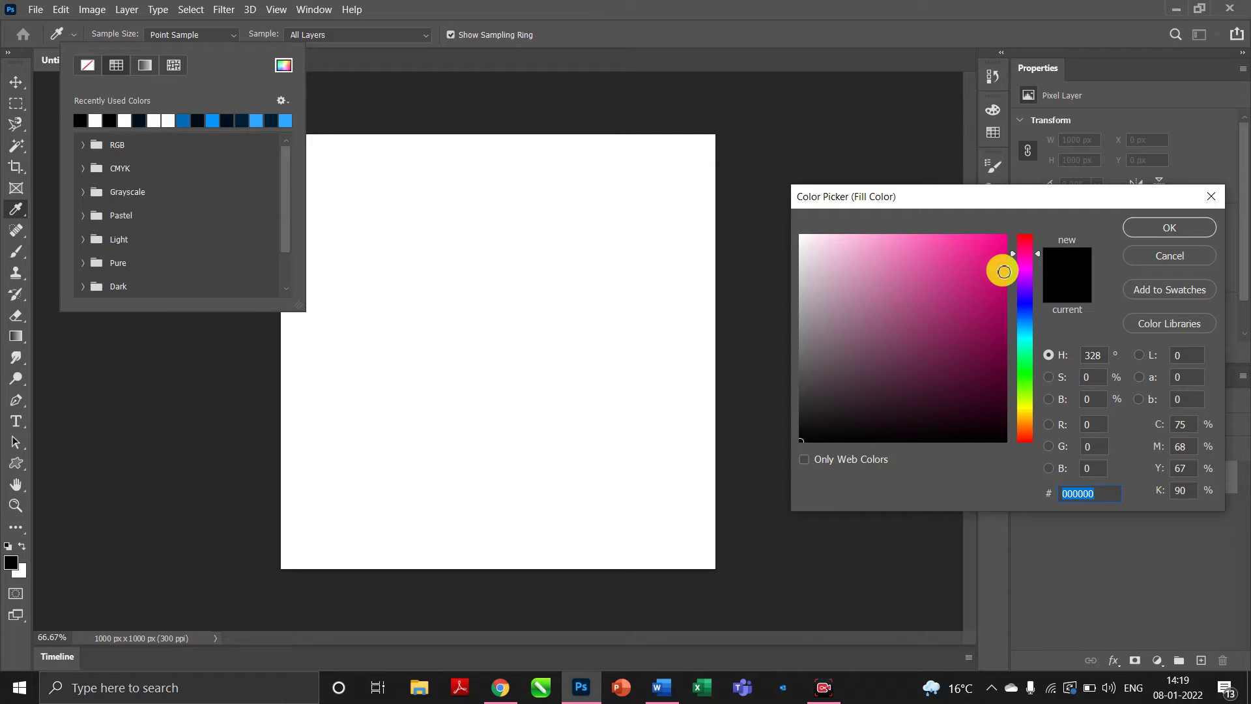
left_click(1002, 269)
left_click(1148, 226)
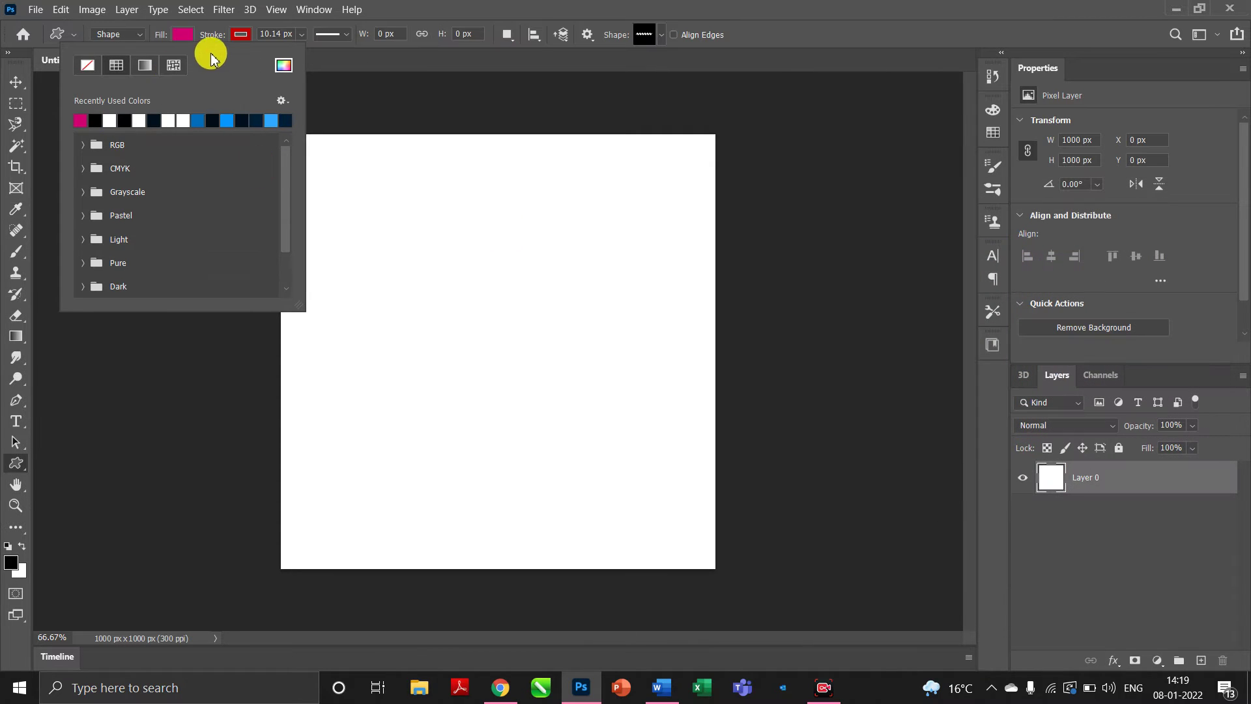
left_click(240, 34)
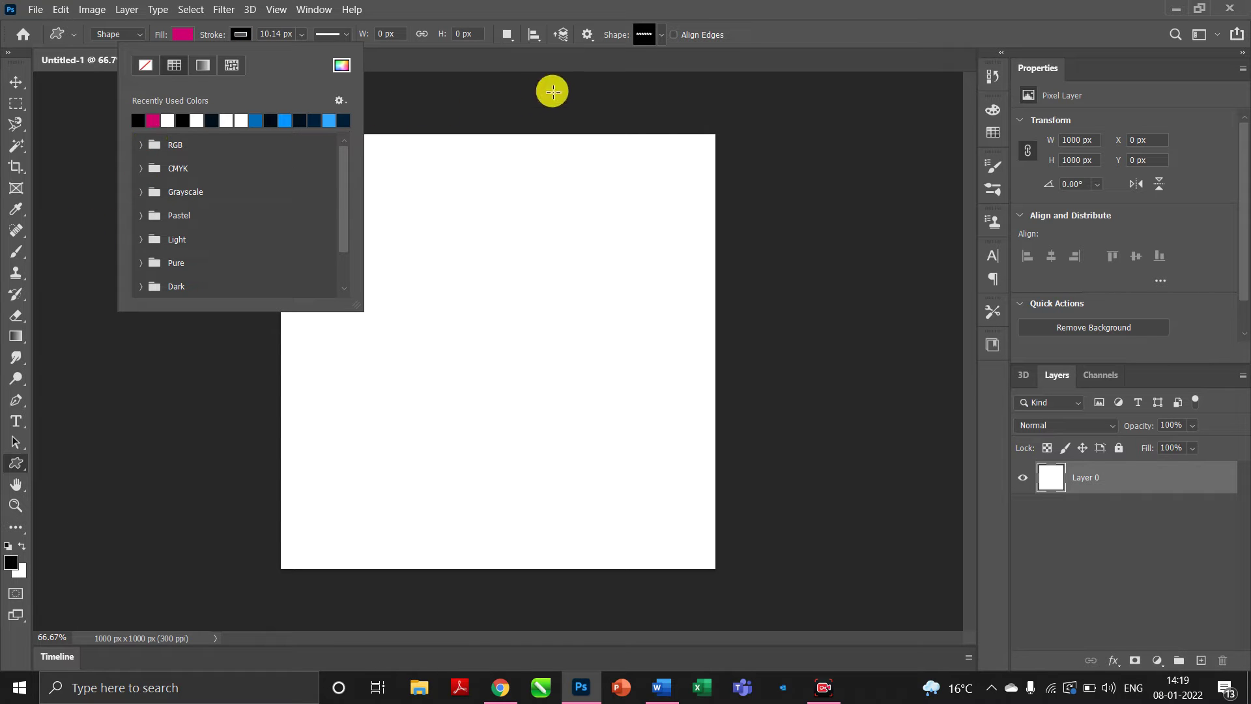
left_click(346, 34)
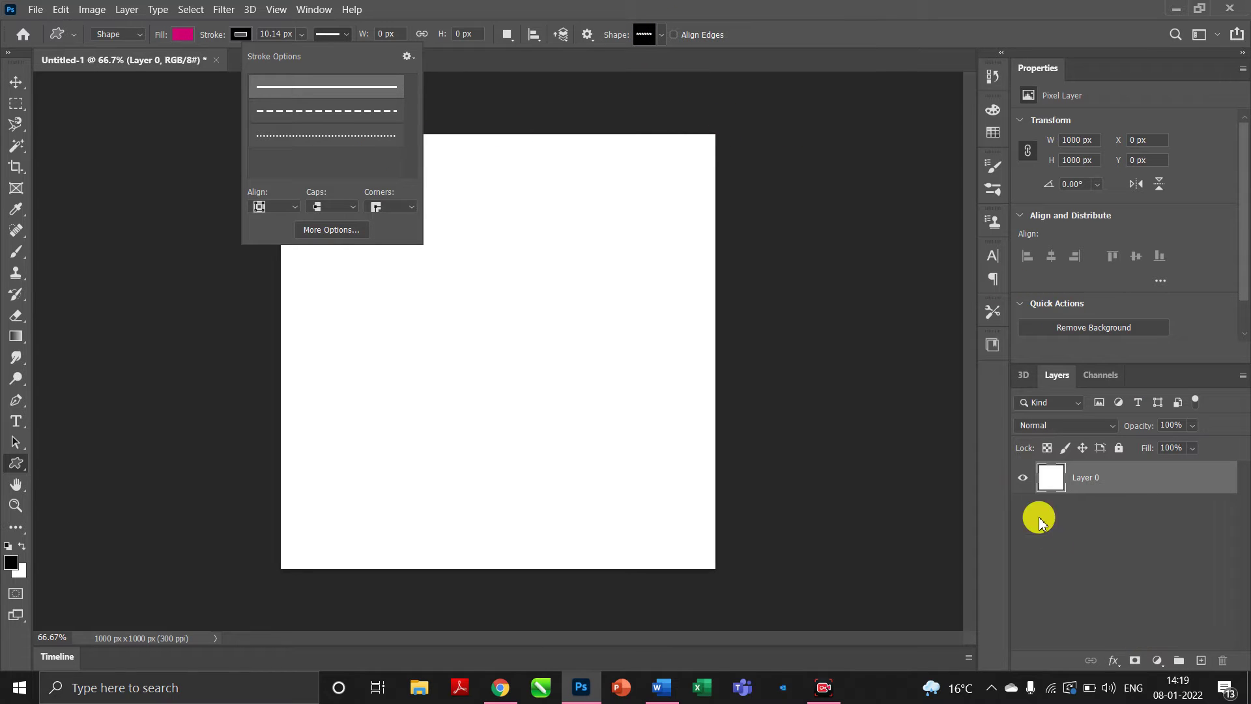
Look through the custom shape groups, expanding Leaf Trees, and check the shape picker's options.
left_click(663, 34)
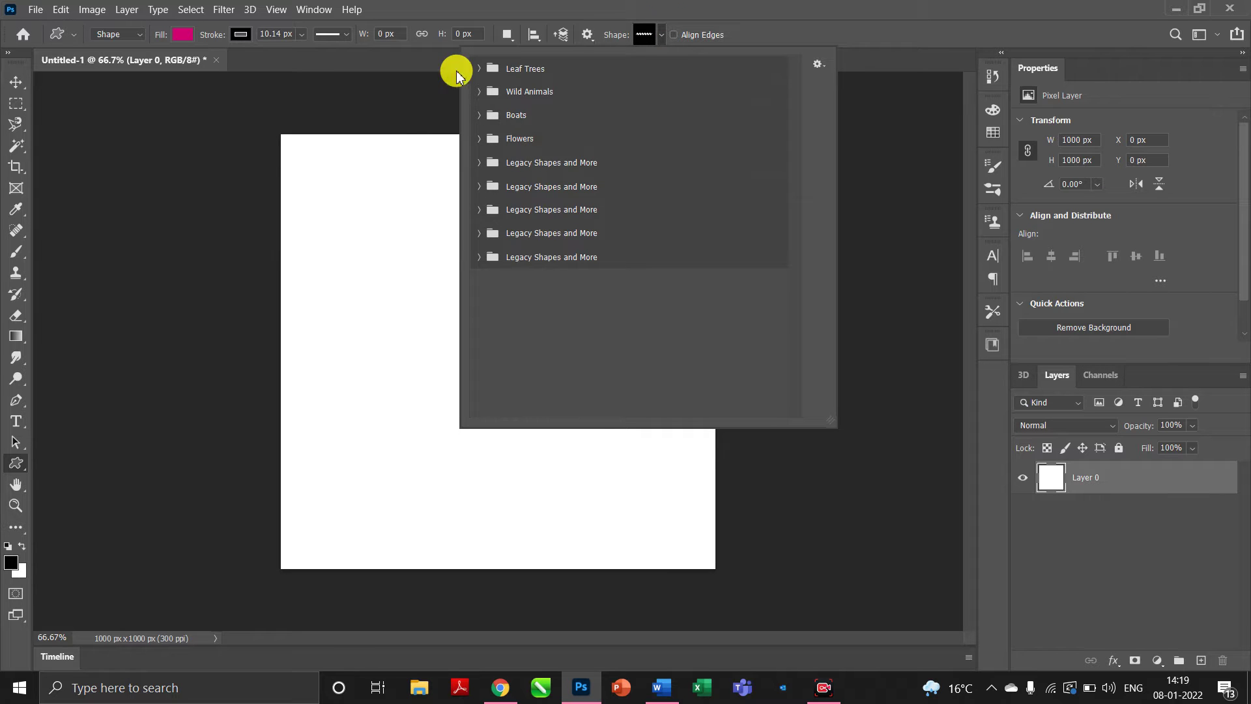
left_click(478, 67)
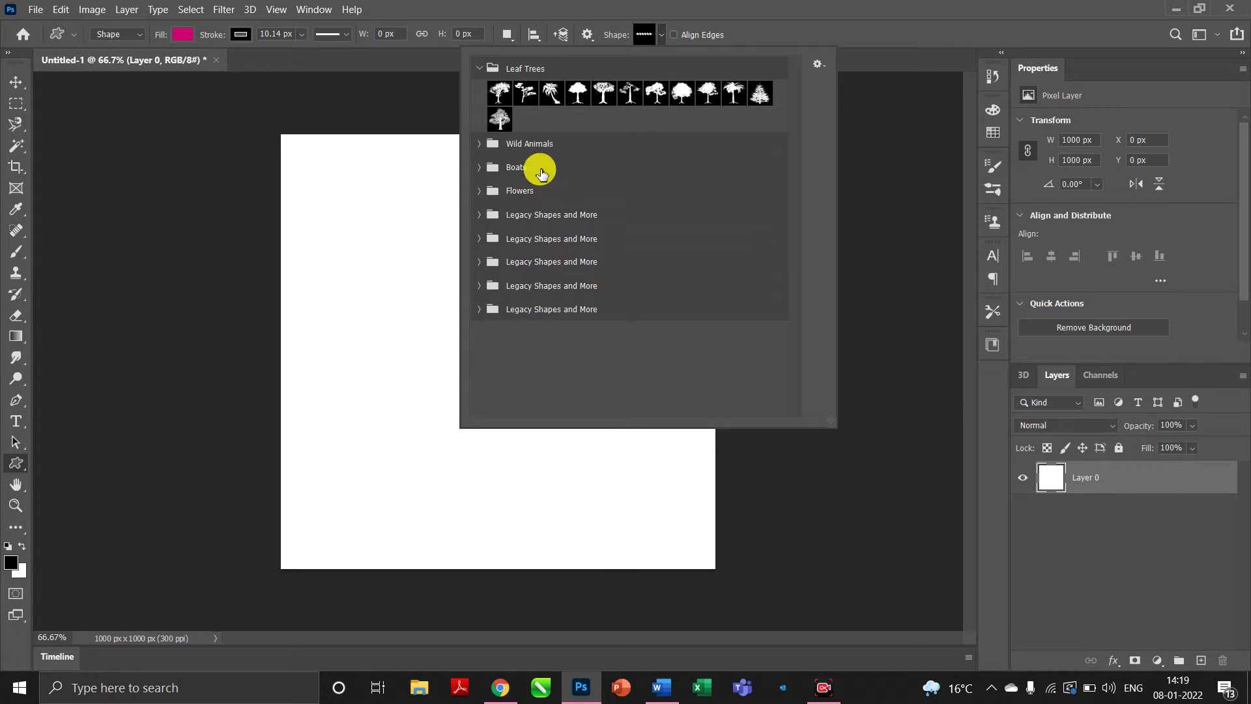
left_click(818, 64)
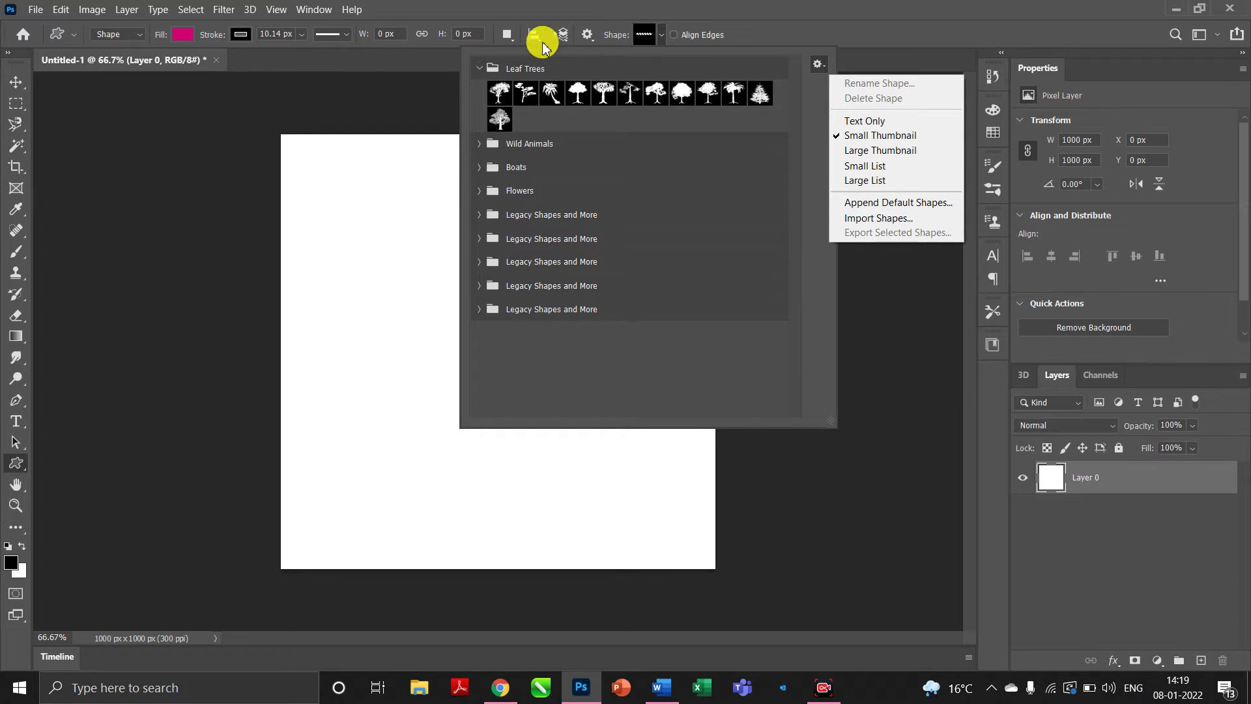
left_click(636, 358)
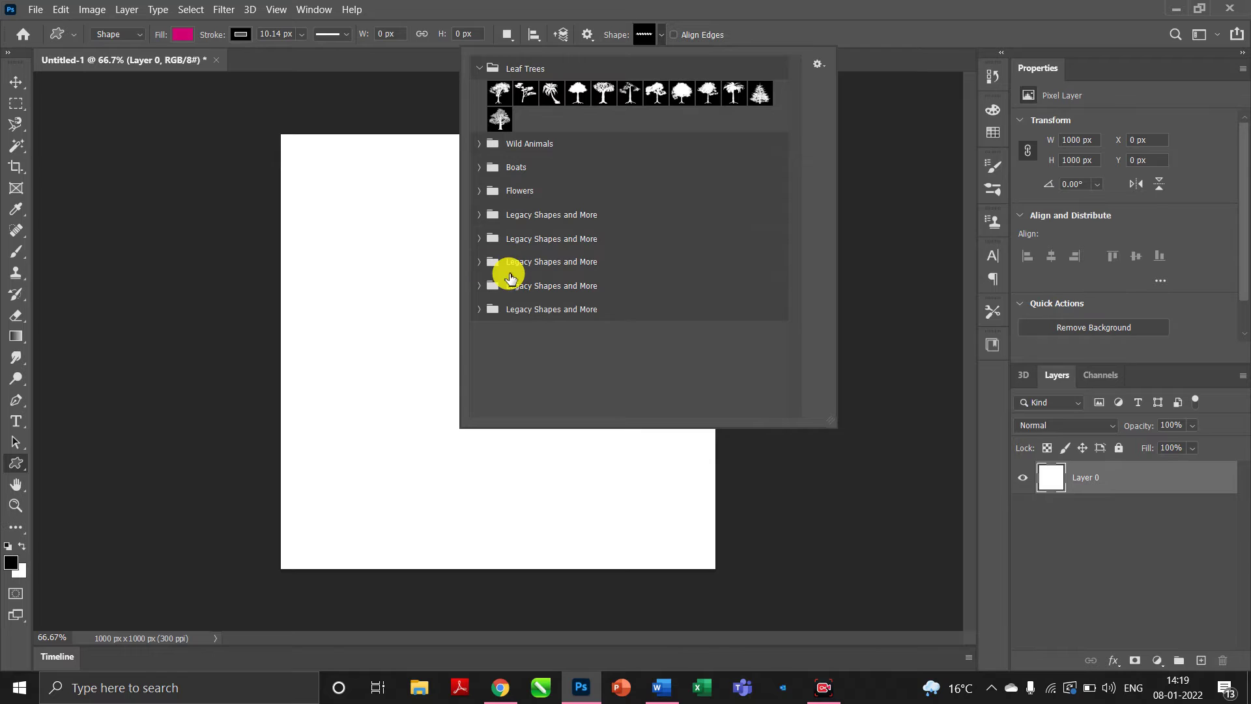
left_click(1082, 655)
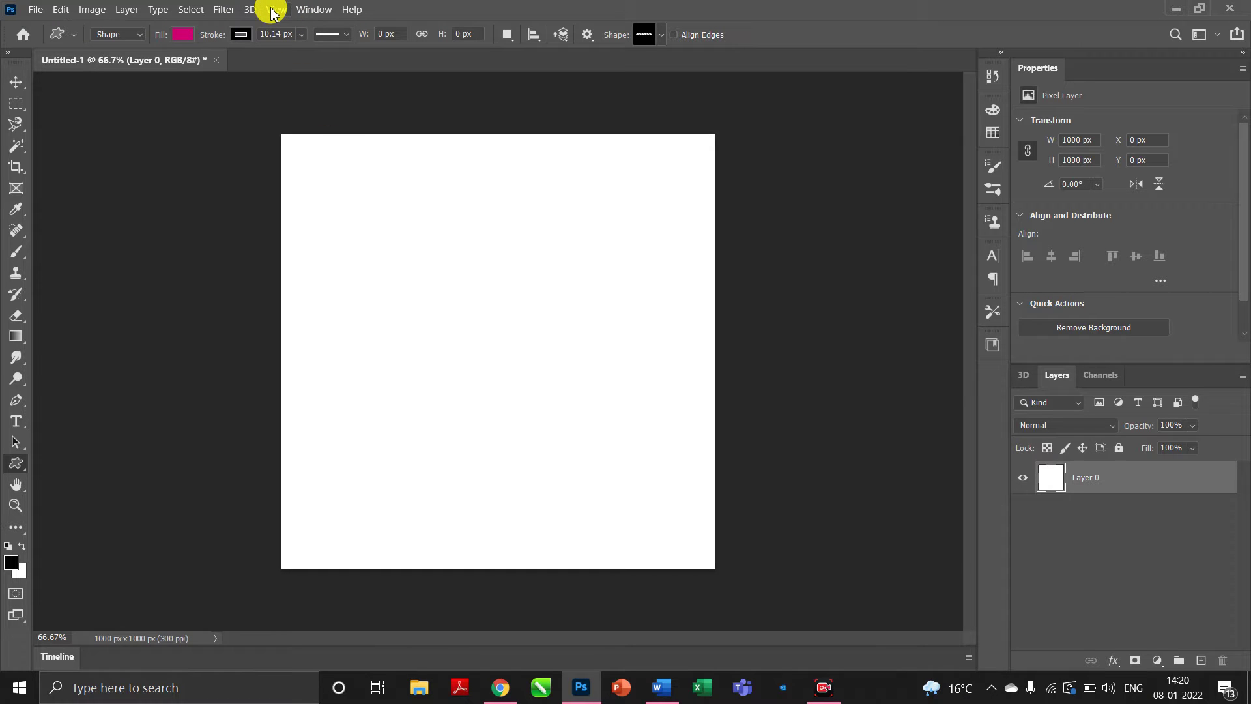
Show the Shapes panel and load the Legacy Shapes and More set into it.
left_click(308, 9)
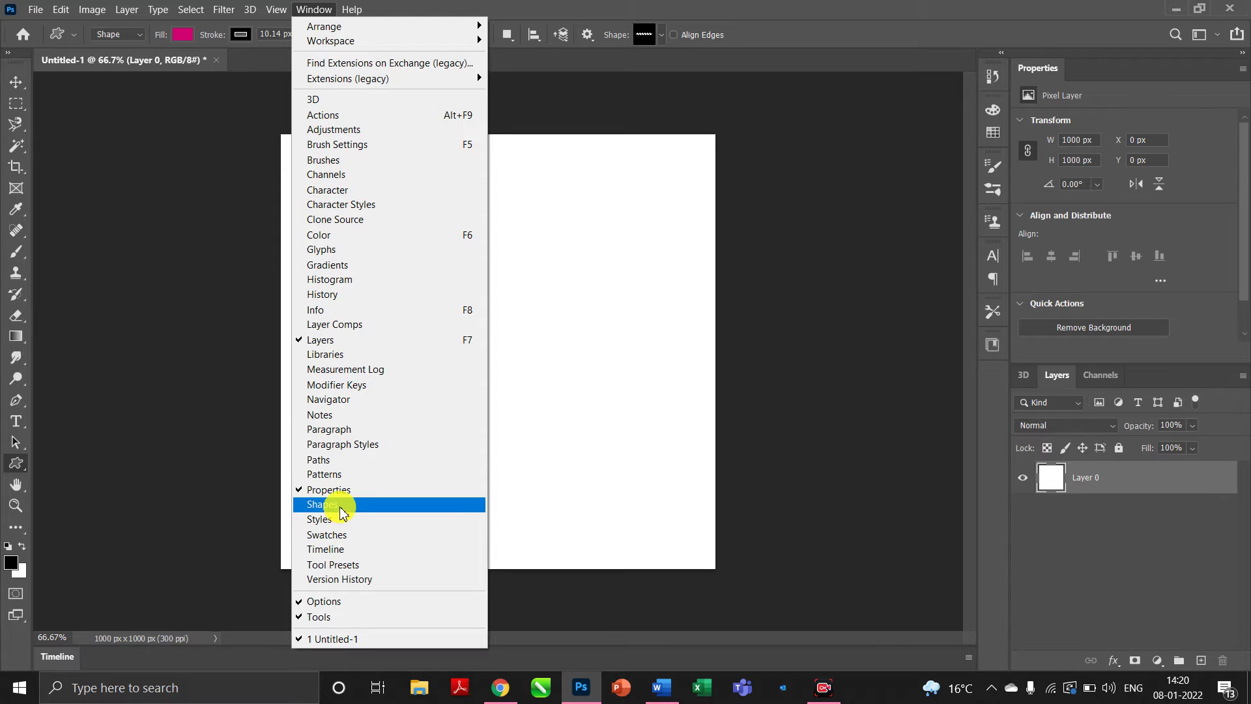
left_click(320, 505)
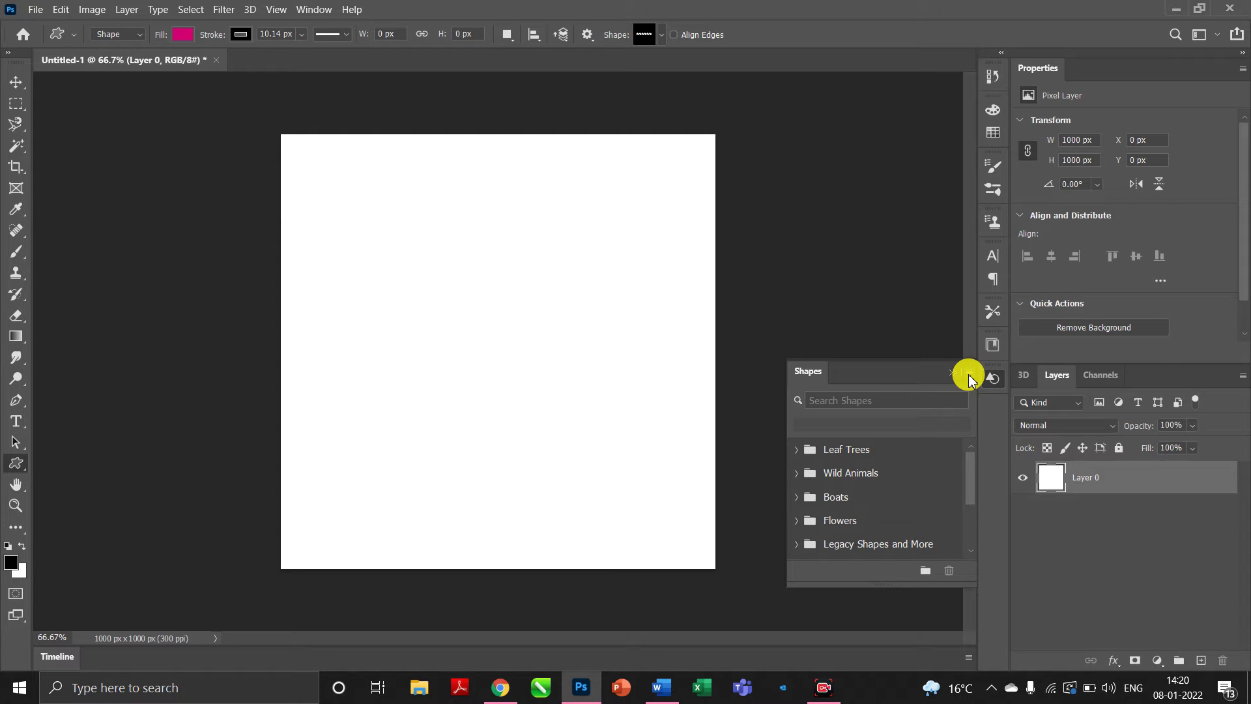
left_click(969, 373)
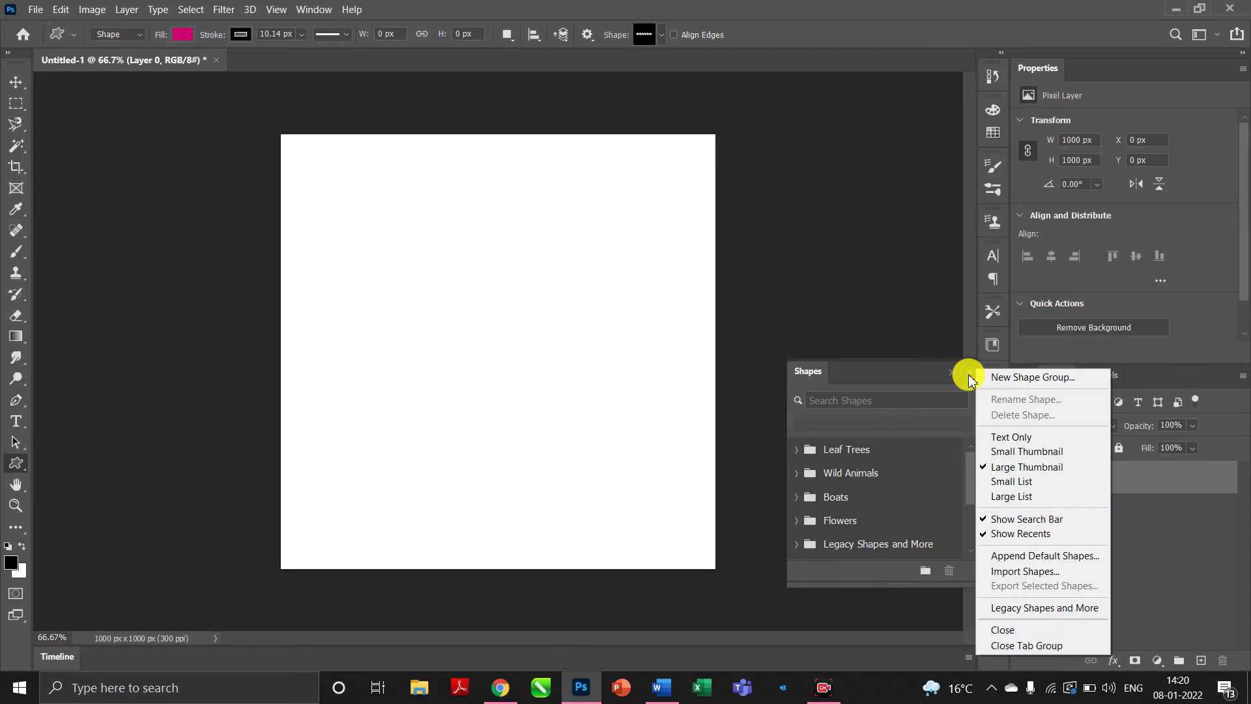
left_click(1012, 610)
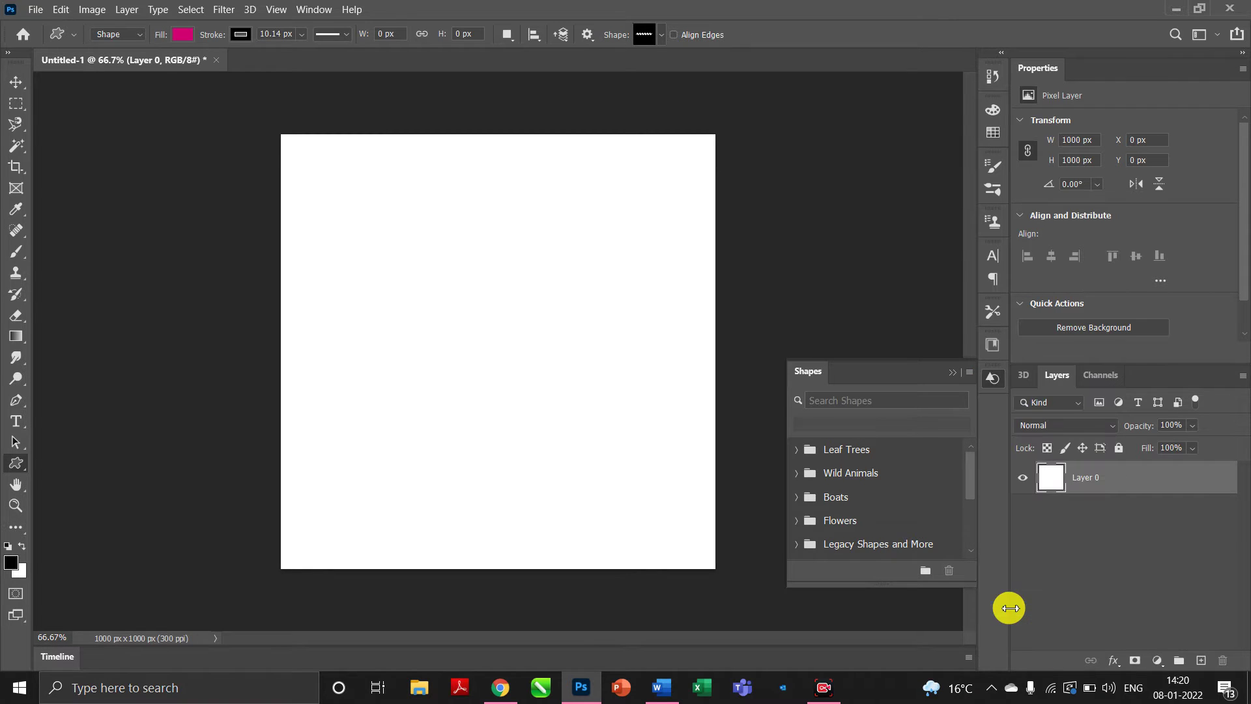
scroll(923, 477, "down", 5)
scroll(923, 476, "down", 1)
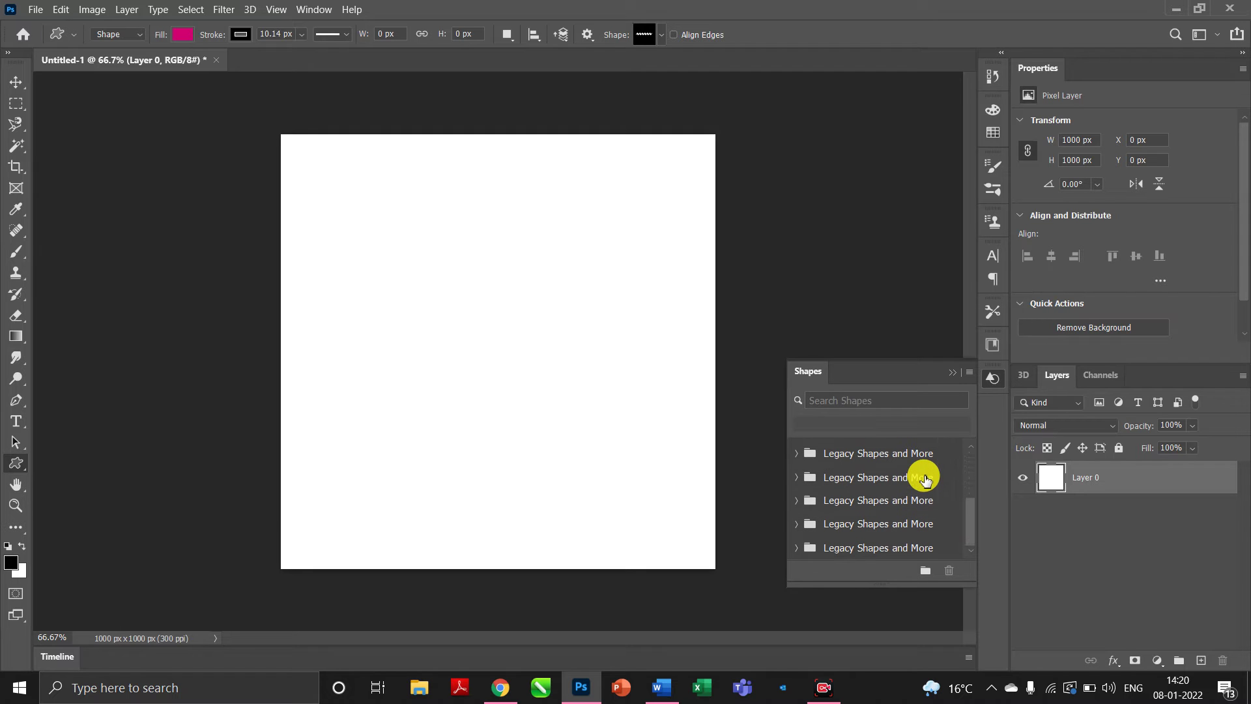
Float and enlarge the Shapes panel to review its shape groups and options, and close it.
left_click_drag(790, 592, 533, 627)
left_click_drag(573, 376, 647, 198)
left_click_drag(543, 446, 453, 559)
left_click_drag(866, 177, 986, 185)
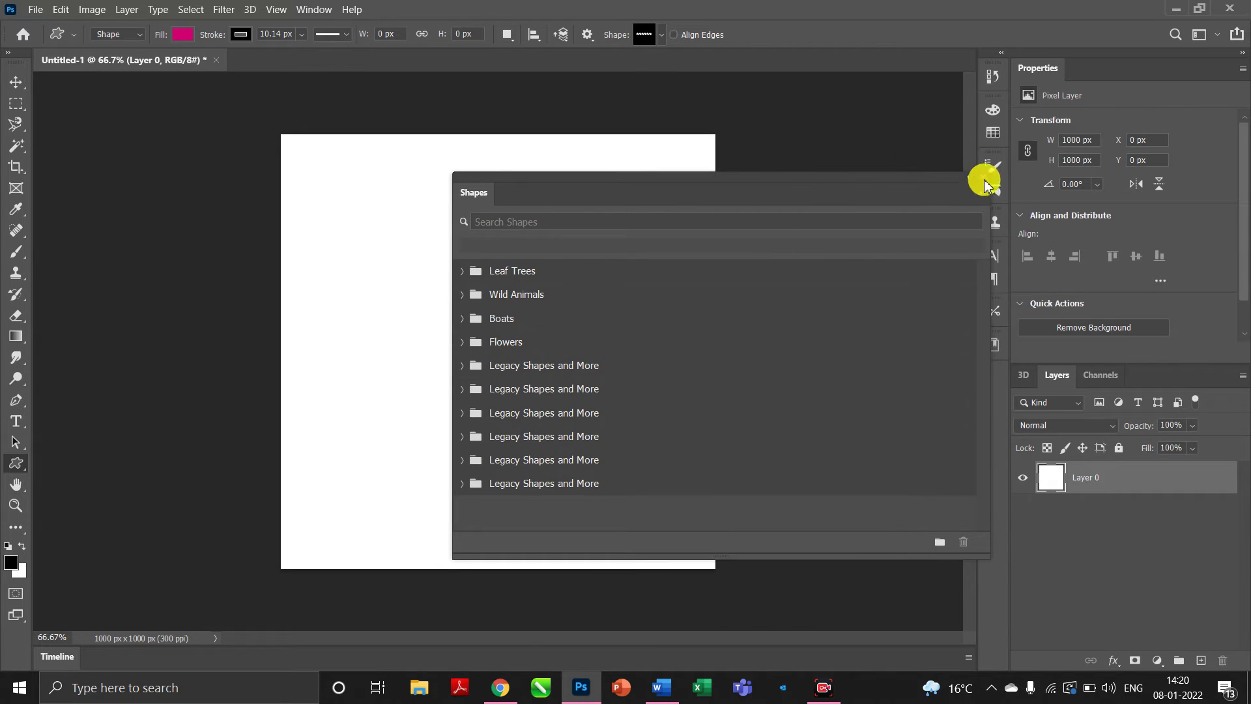
left_click(982, 196)
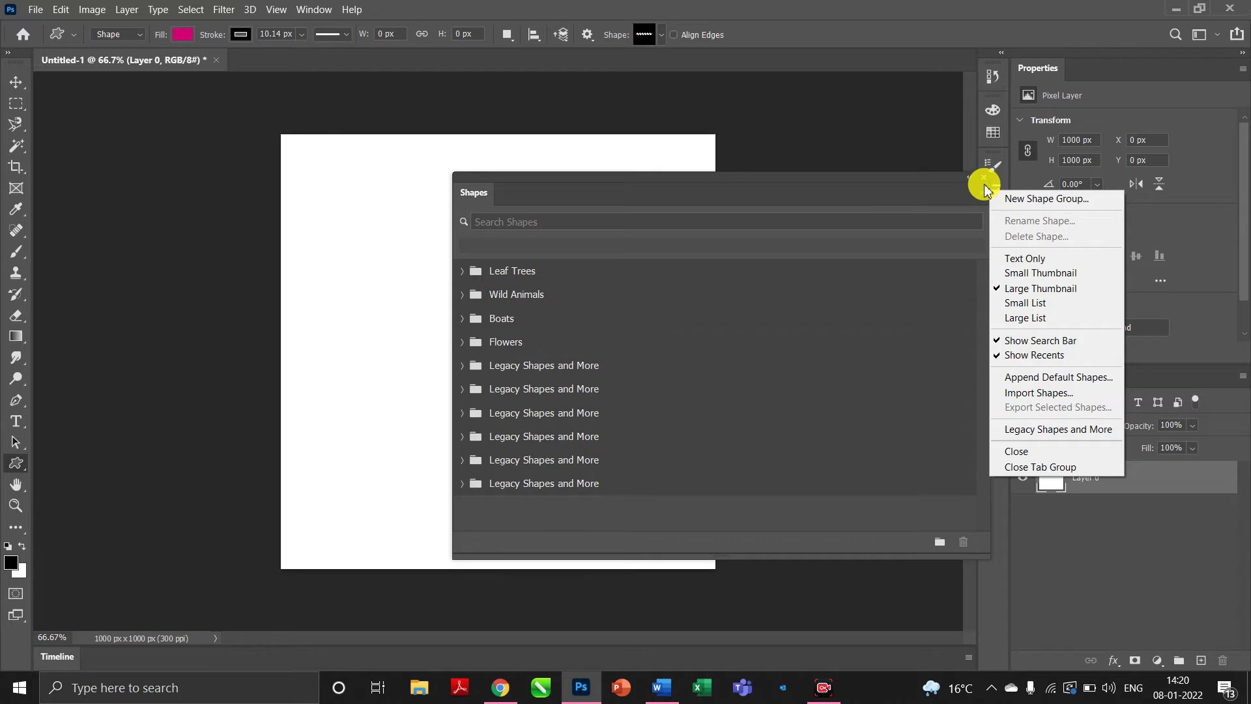
left_click(983, 184)
left_click(702, 55)
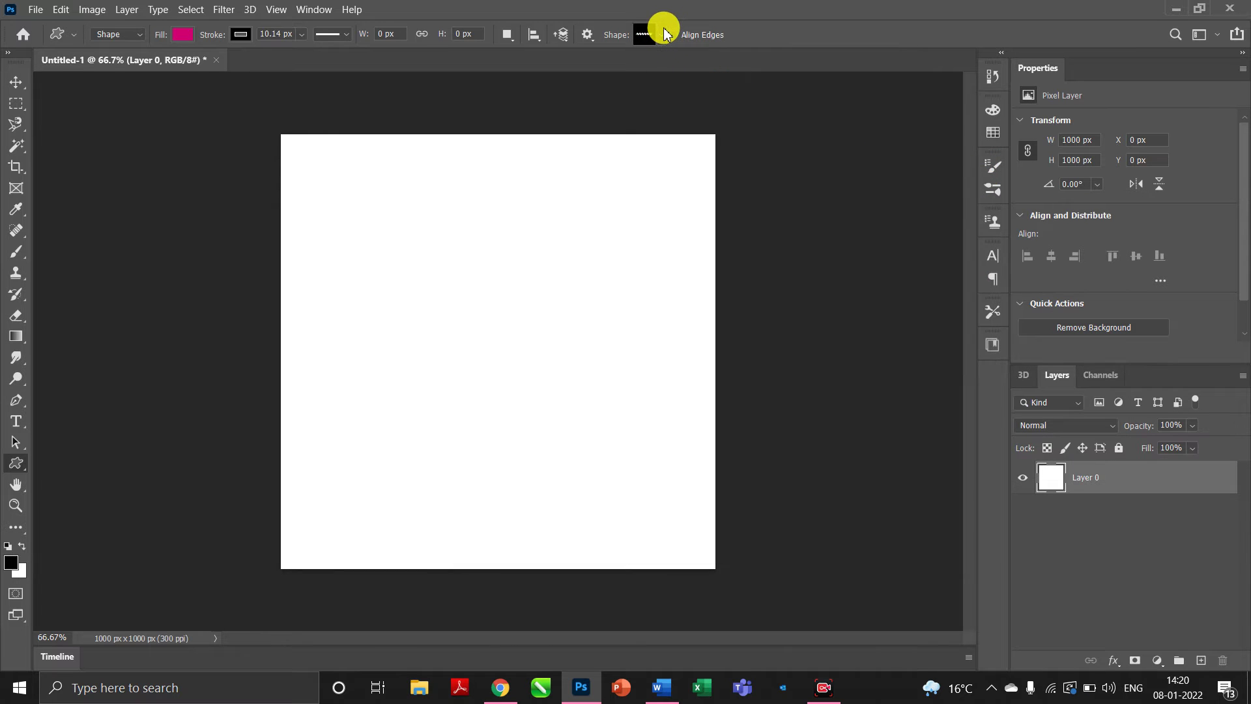
Choose the woman figure from the Signs group of 2019 Shapes, inside Legacy Shapes and More, as the custom shape.
left_click(660, 37)
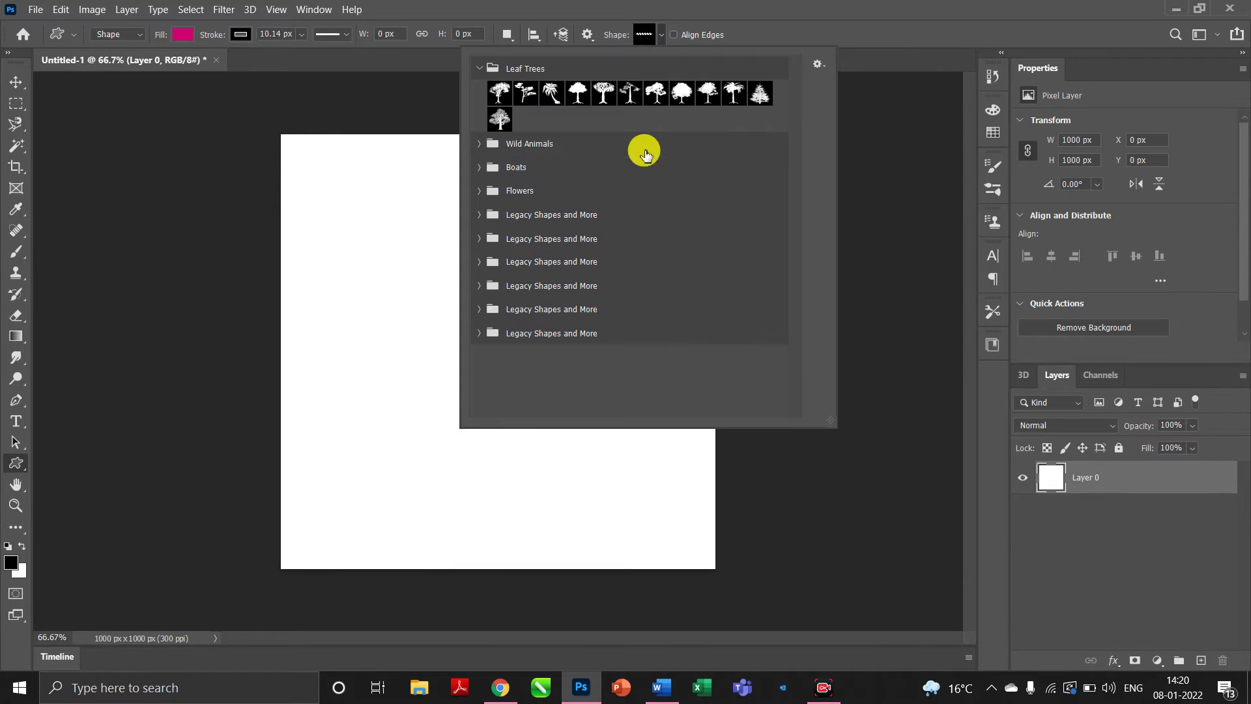
left_click(479, 216)
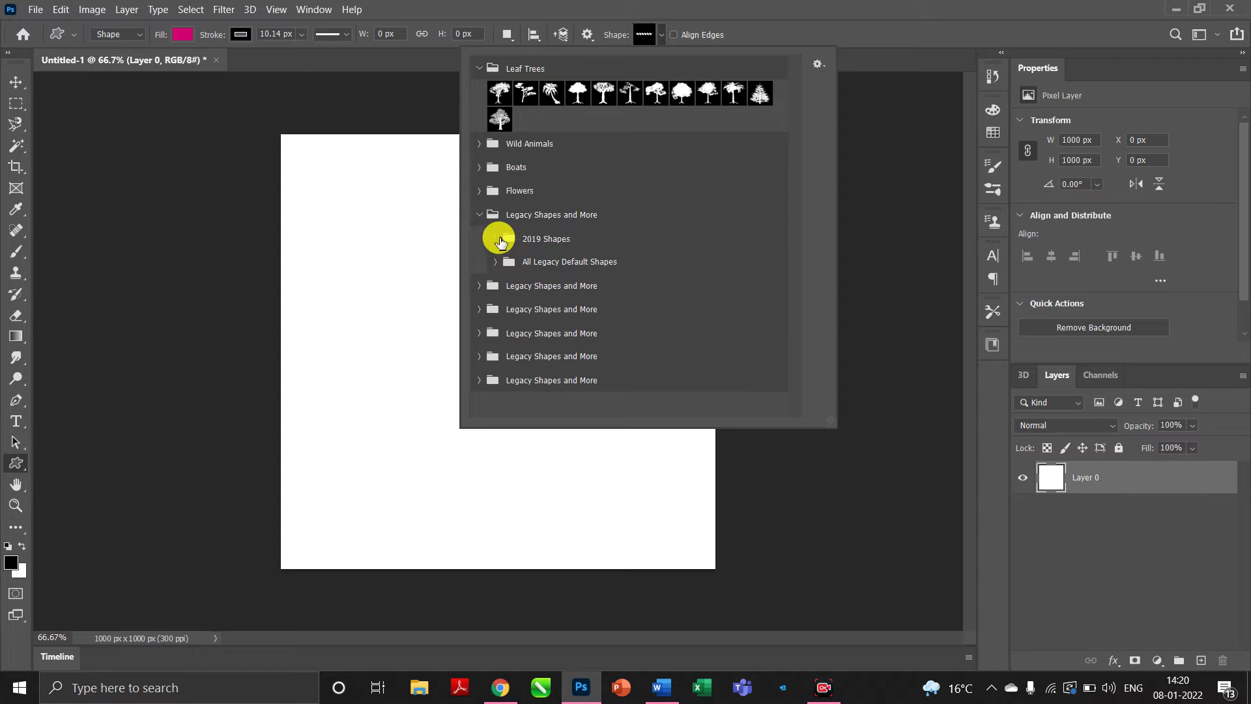
left_click(497, 239)
scroll(611, 322, "down", 5)
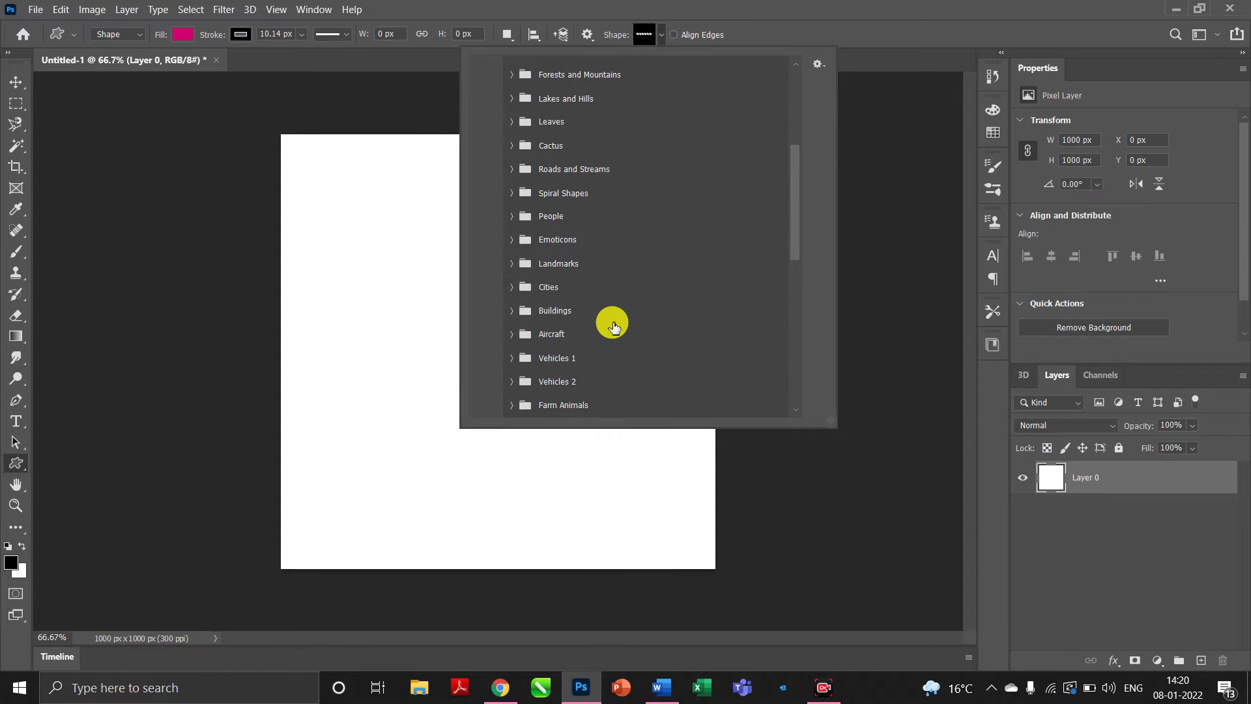
scroll(525, 341, "down", 3)
scroll(529, 346, "down", 4)
scroll(529, 345, "down", 3)
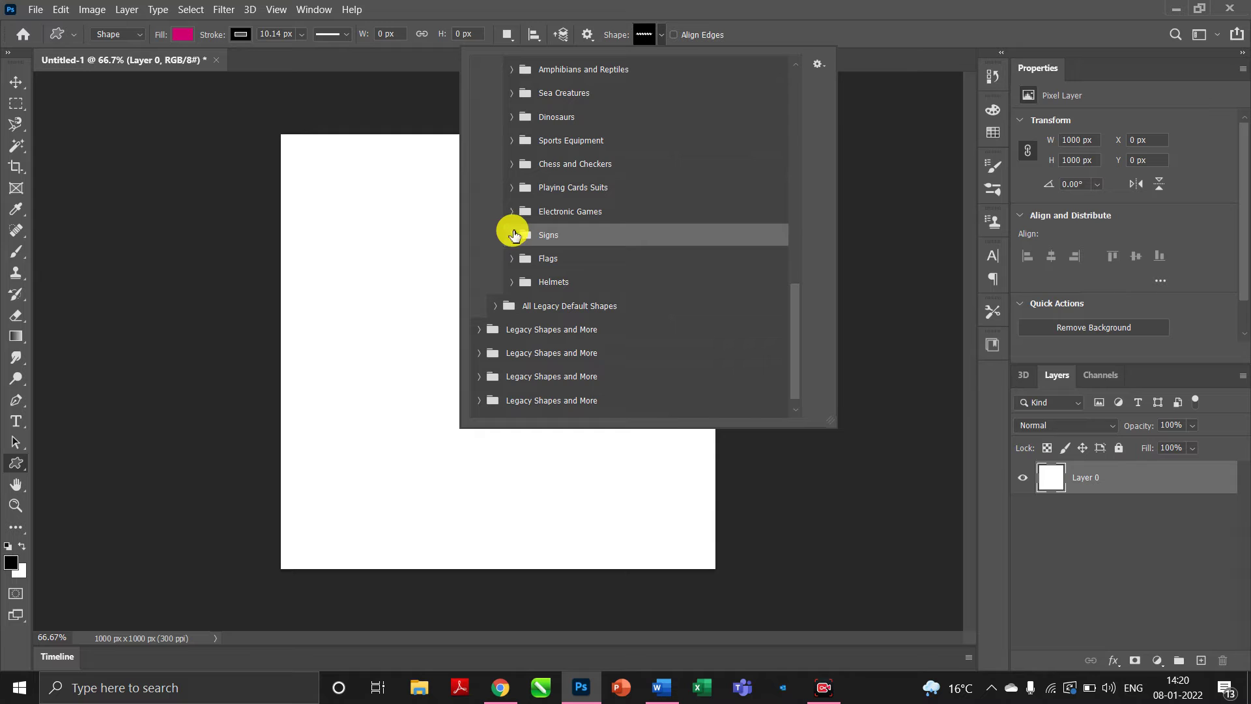
left_click(511, 236)
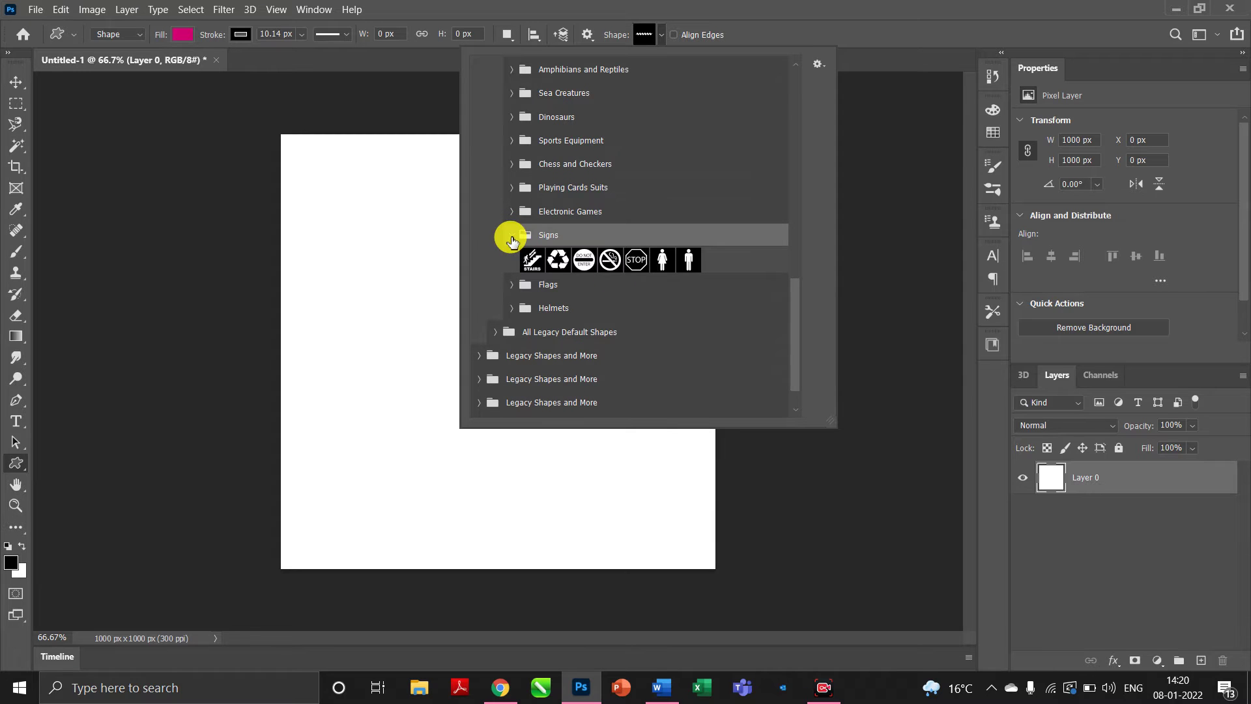
left_click(664, 264)
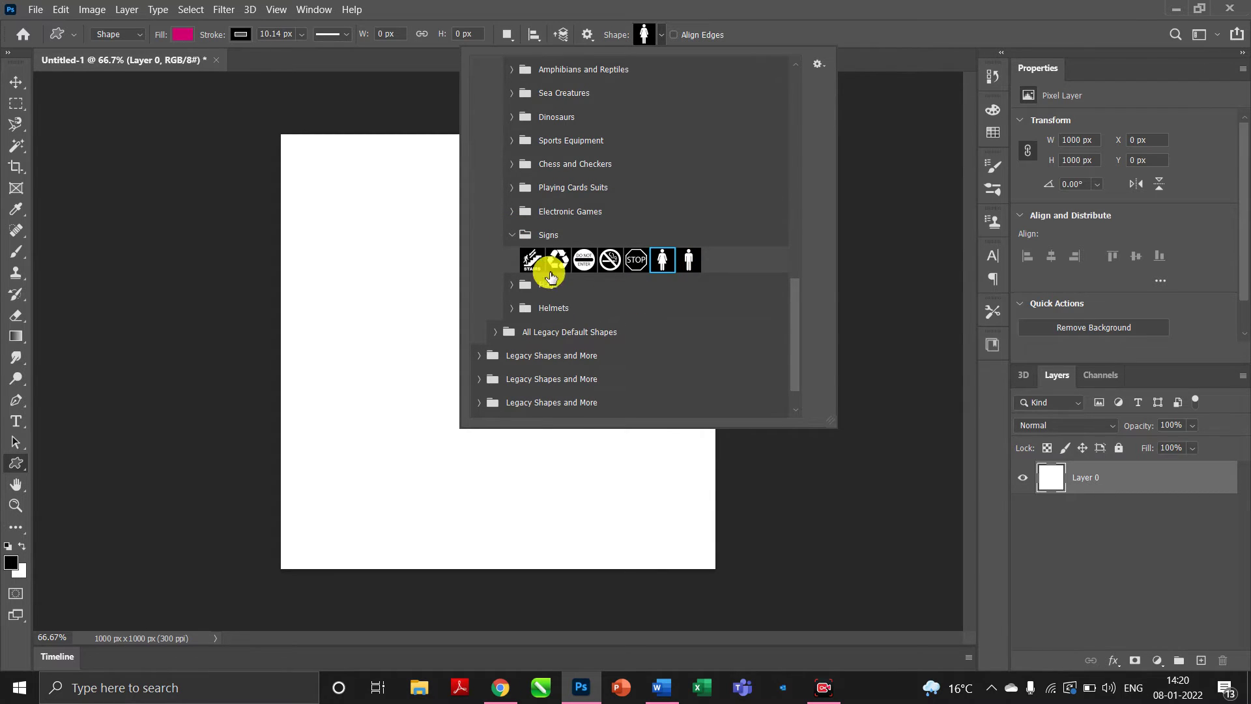
Draw a woman figure about 134 × 211 px above the canvas centre and try to move it.
left_click(430, 262)
left_click_drag(429, 260, 488, 353)
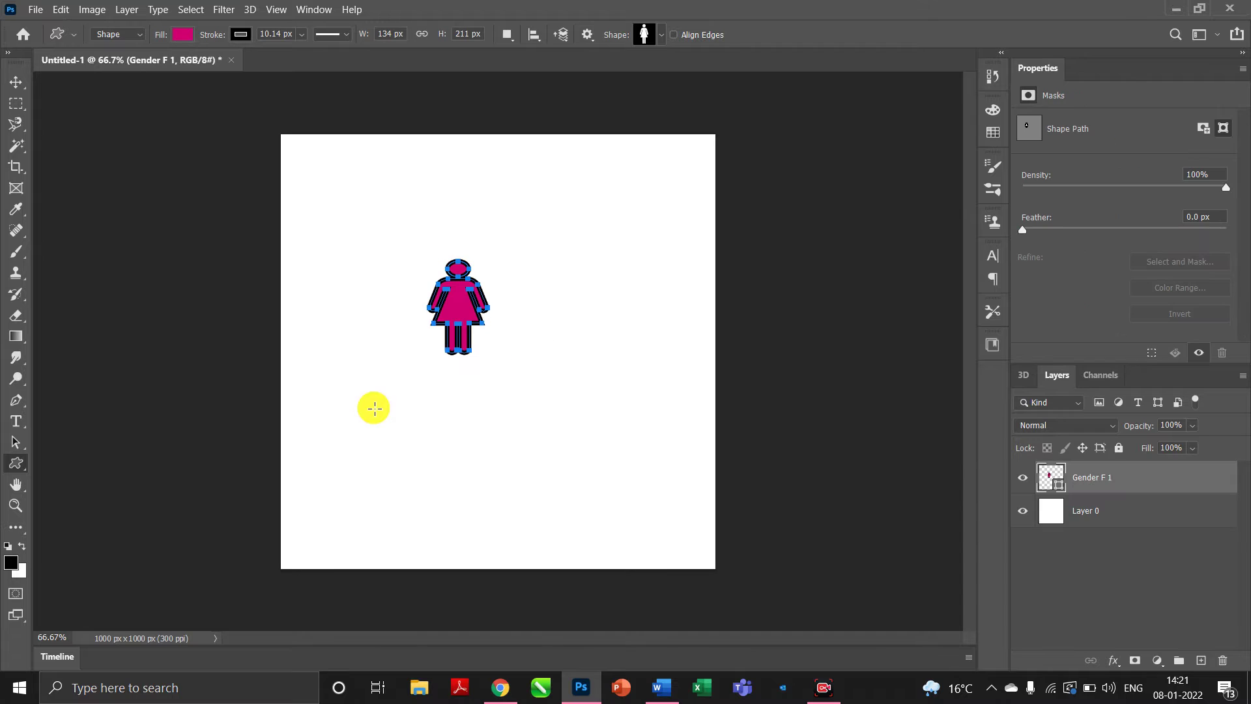
left_click(16, 83)
left_click_drag(457, 315, 497, 358)
key("ctrl+z")
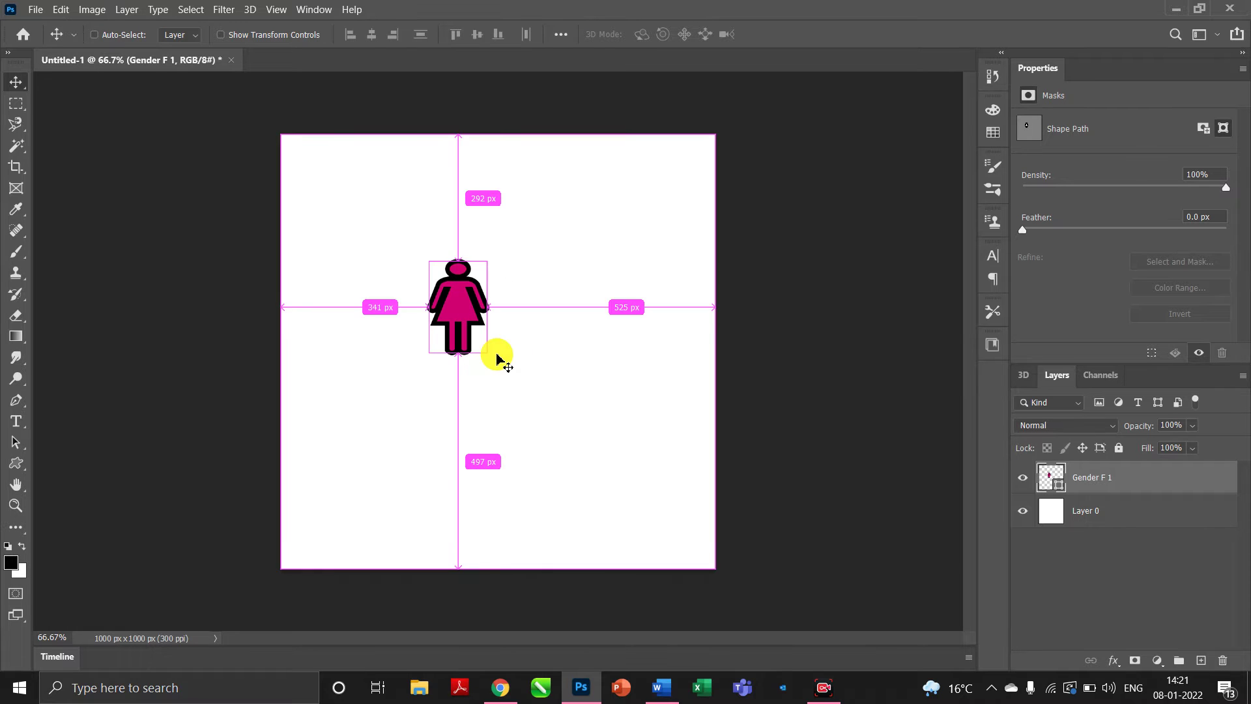
Delete the drawn woman figure.
key("z")
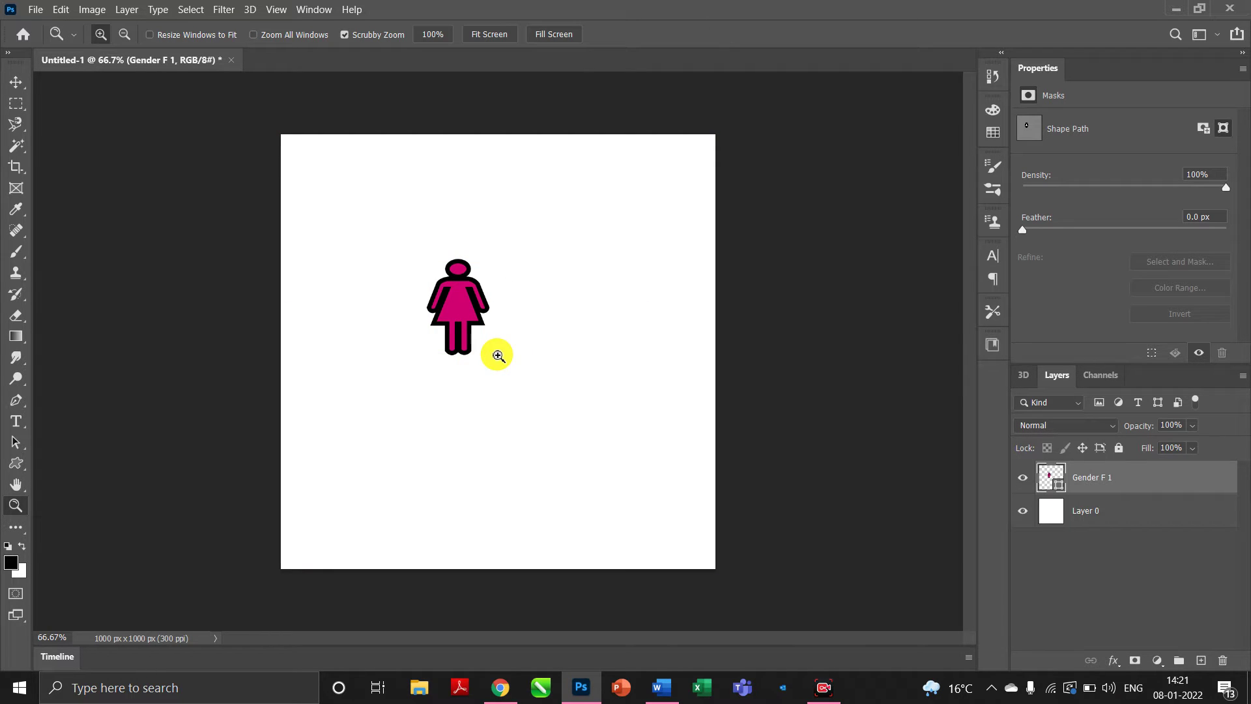
left_click(15, 80)
key("Delete")
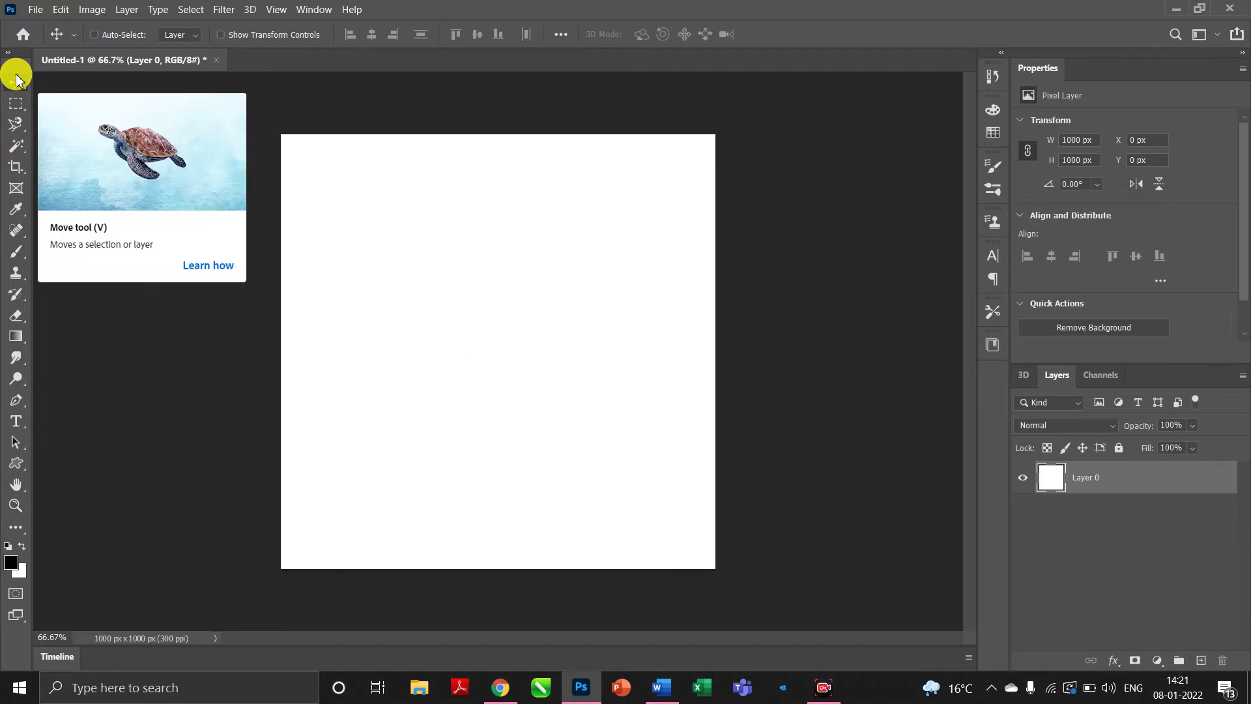
Enable Auto-Select for the Move tool and draw a woman figure about 81 × 176 px near the canvas centre.
left_click(94, 34)
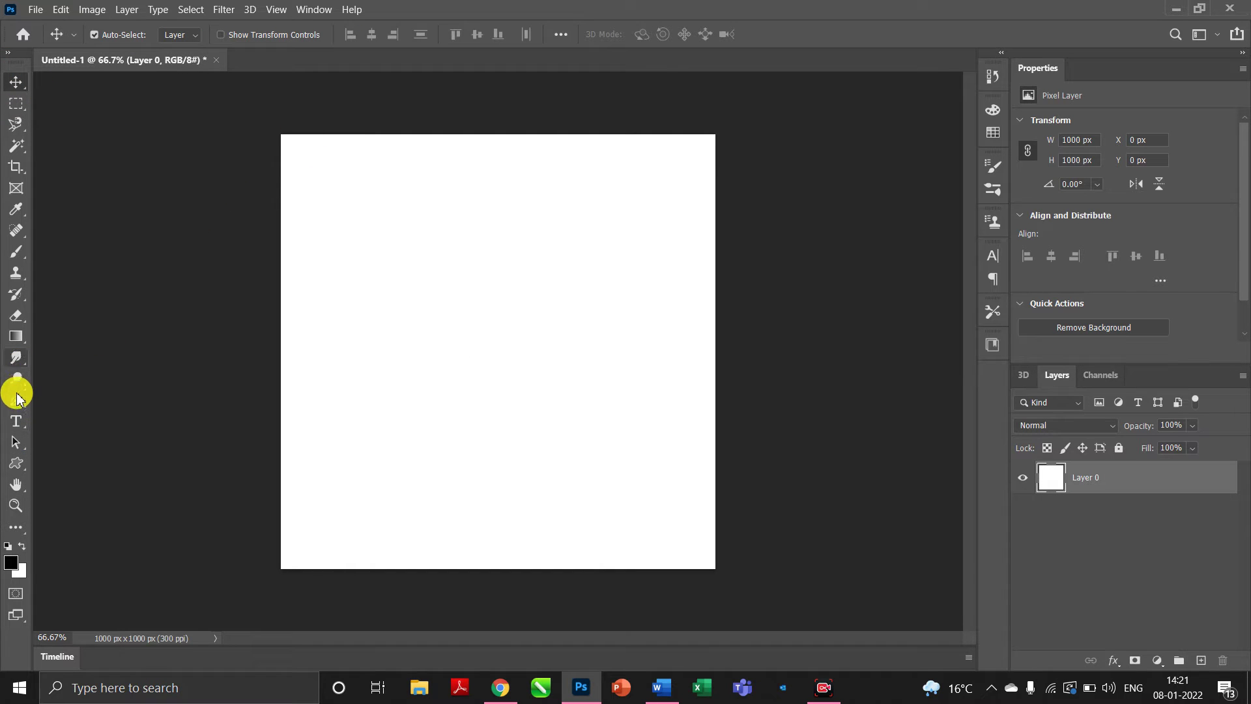
left_click(16, 462)
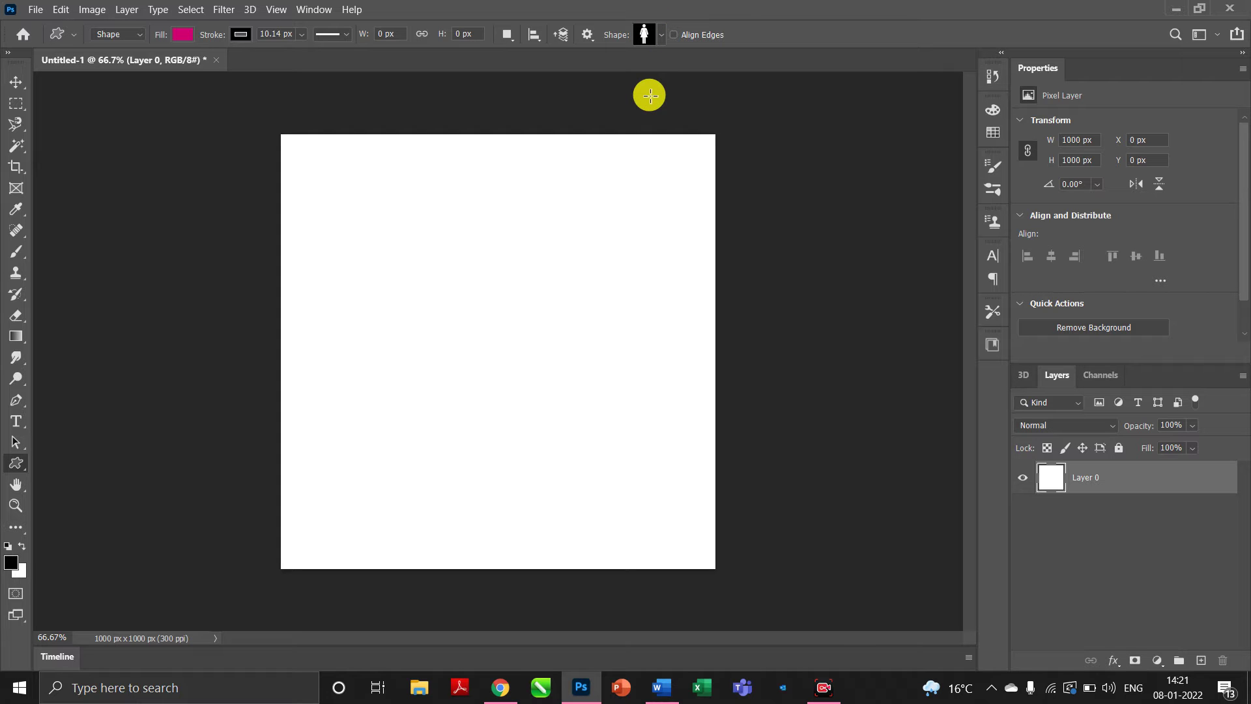
left_click_drag(465, 297, 673, 360)
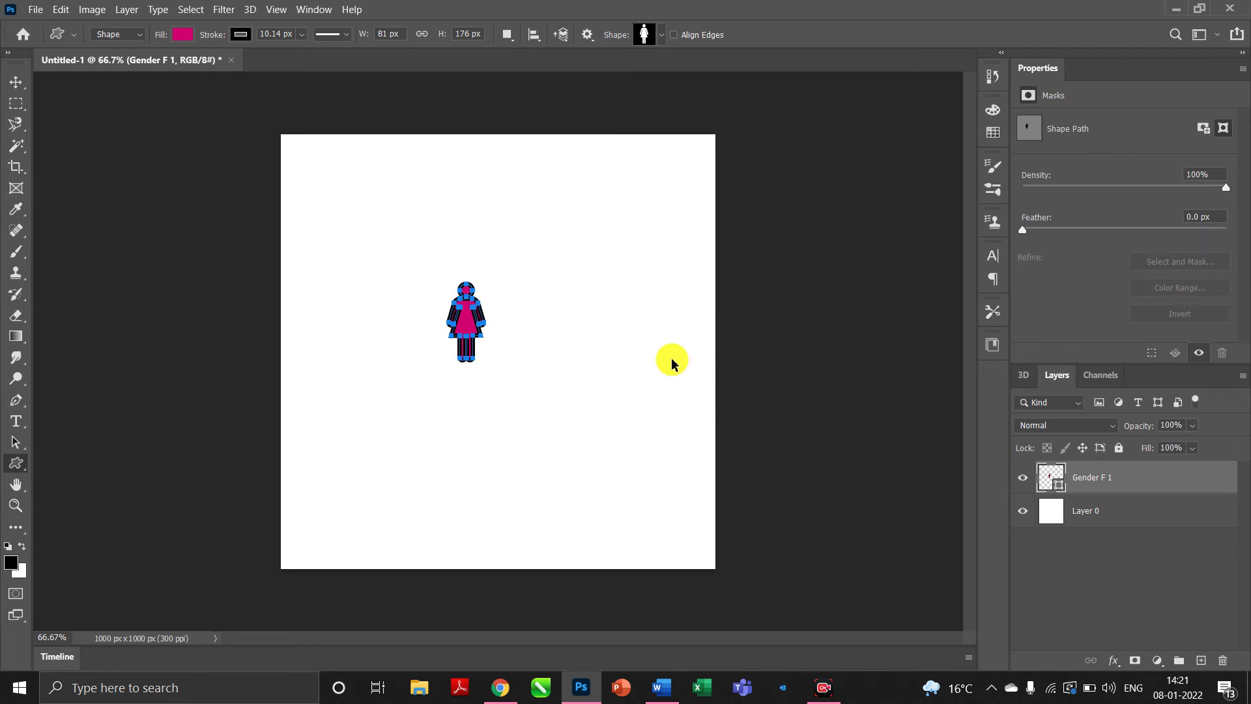
Undo the drawn woman figure and redraw it about 94 × 204 px slightly above the canvas centre.
key("ctrl+z")
left_click_drag(524, 268, 424, 391)
key("ctrl+z")
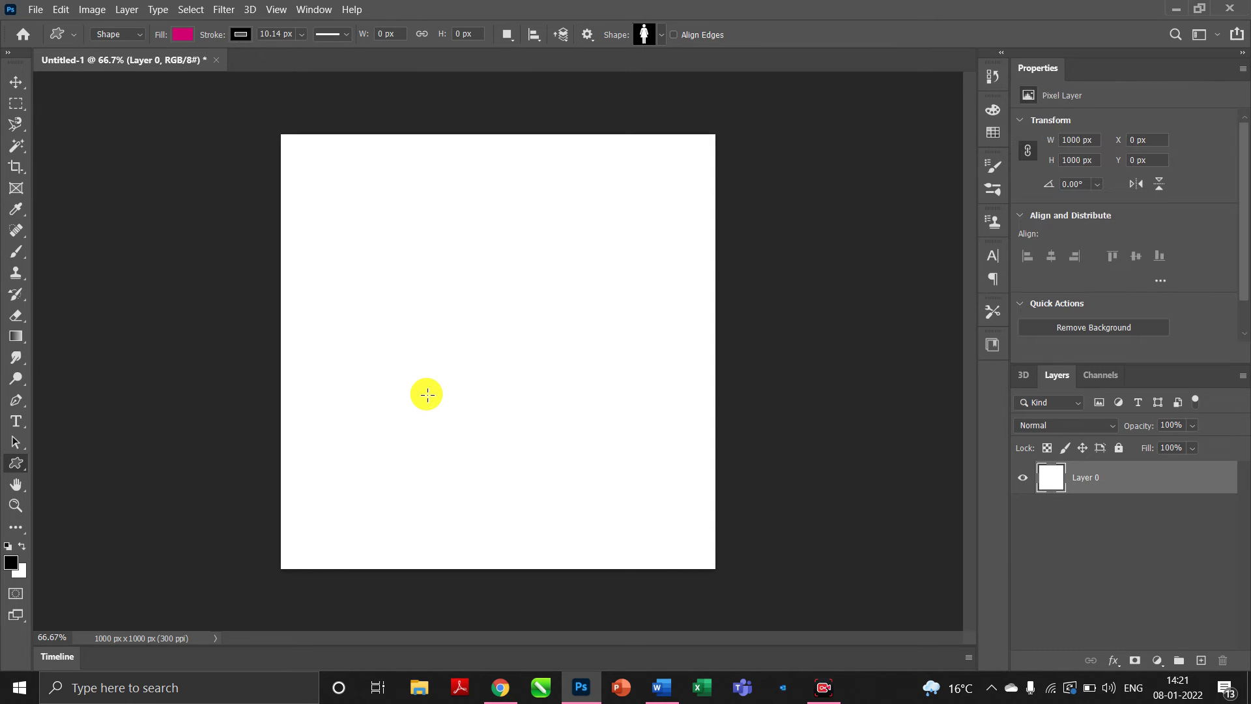
left_click_drag(441, 274, 531, 363)
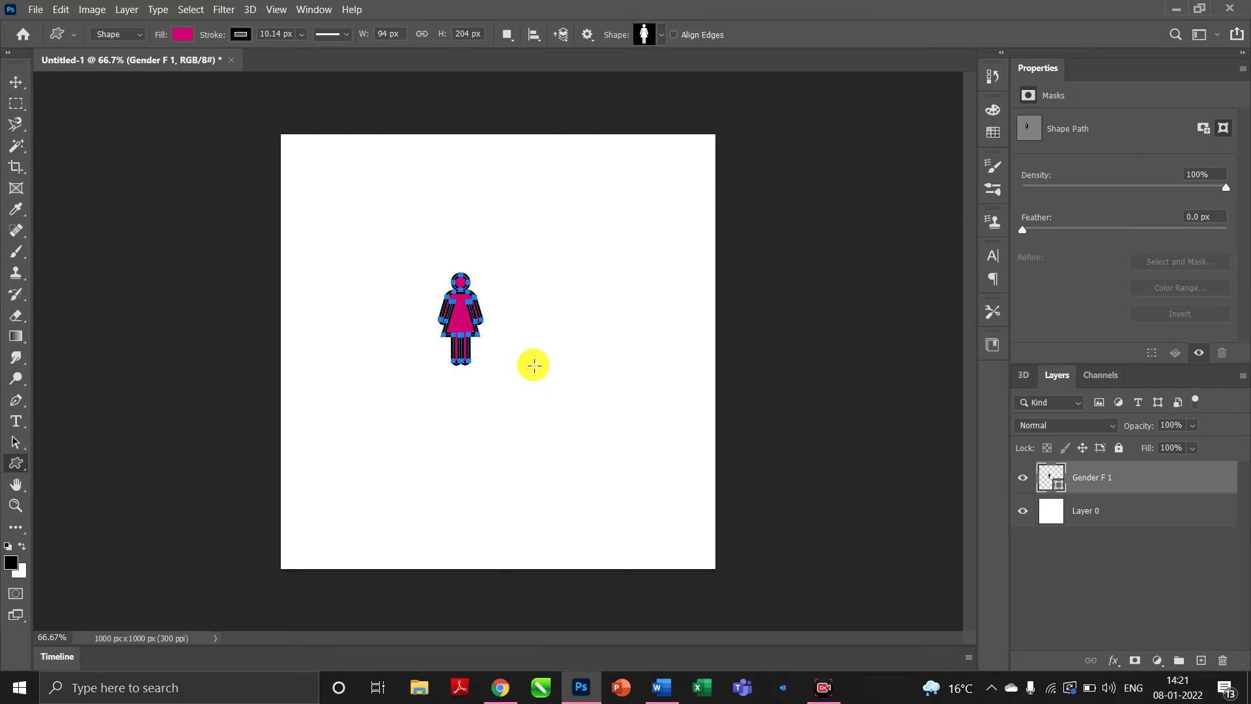
Move the woman figure so that it is centred horizontally and vertically on the canvas.
left_click(14, 82)
left_click_drag(461, 320, 505, 361)
mouse_move(506, 358)
left_mouse_down()
mouse_move(491, 359)
mouse_move(506, 361)
left_mouse_up()
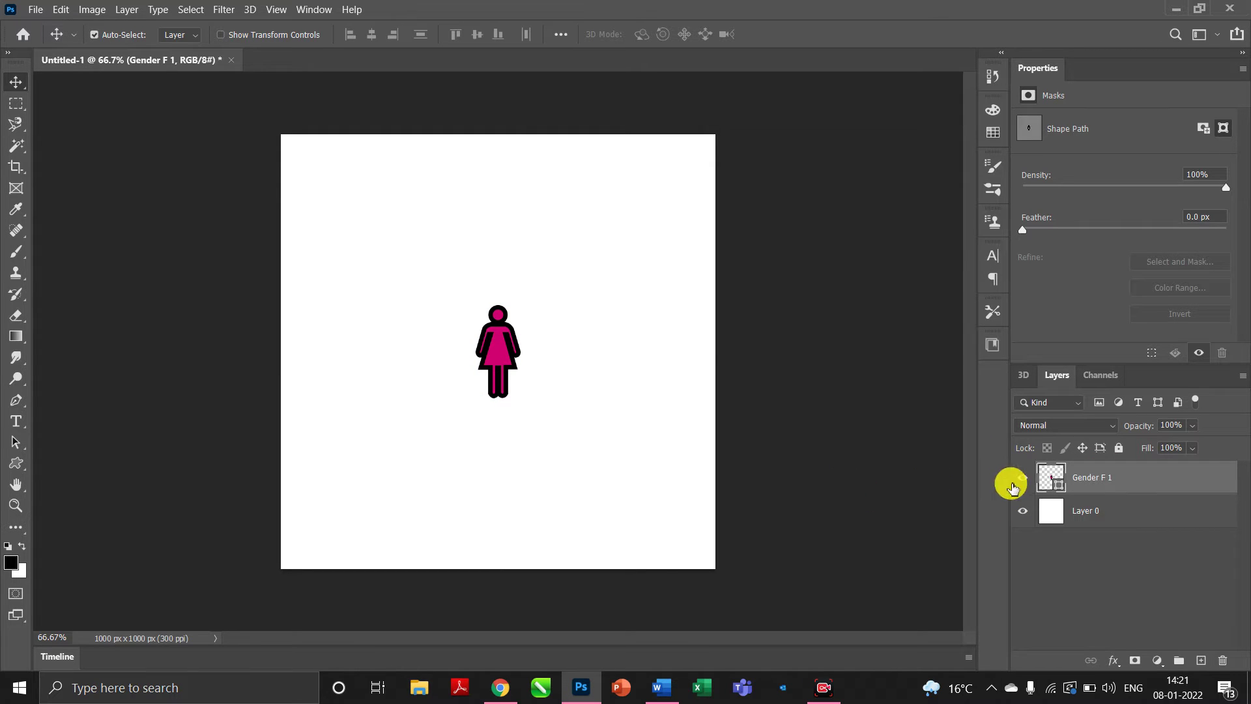
Hide the Gender F 1 layer and place vertical and horizontal guides through the canvas centre, using Layer 0's transform handles as reference.
left_click(1023, 480)
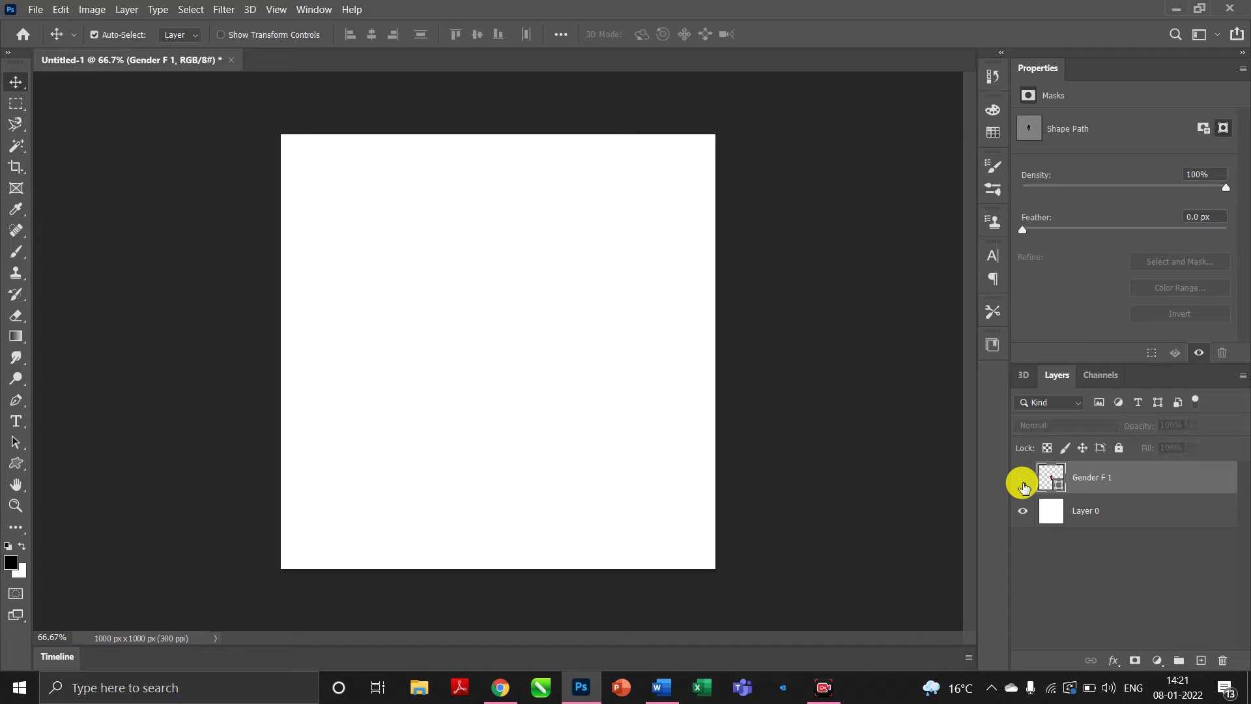
left_click(1139, 518)
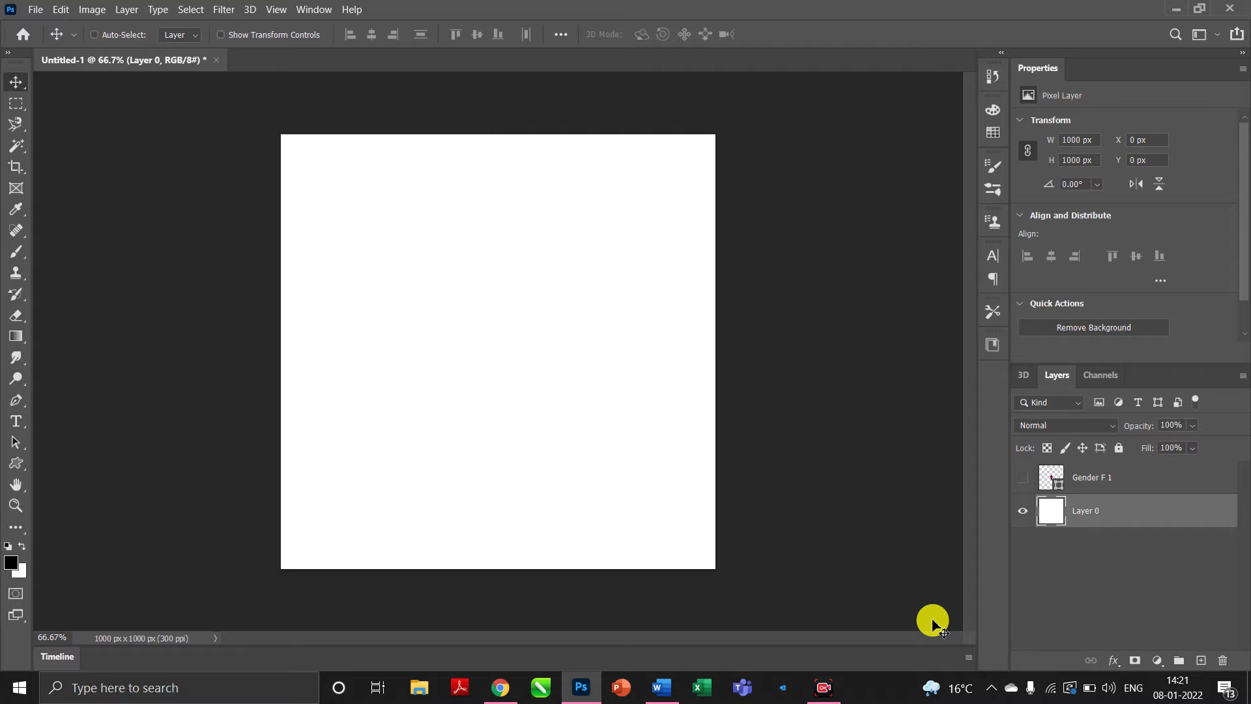
key("ctrl+t")
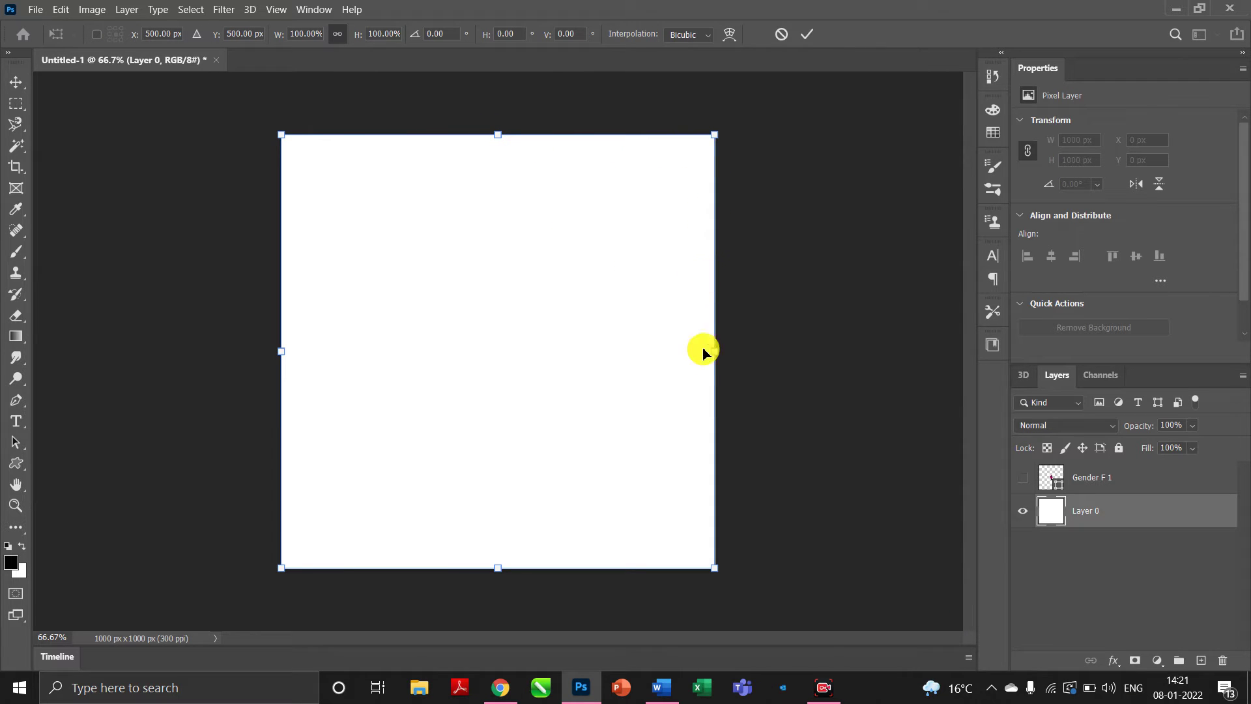
left_click(280, 12)
left_click(313, 353)
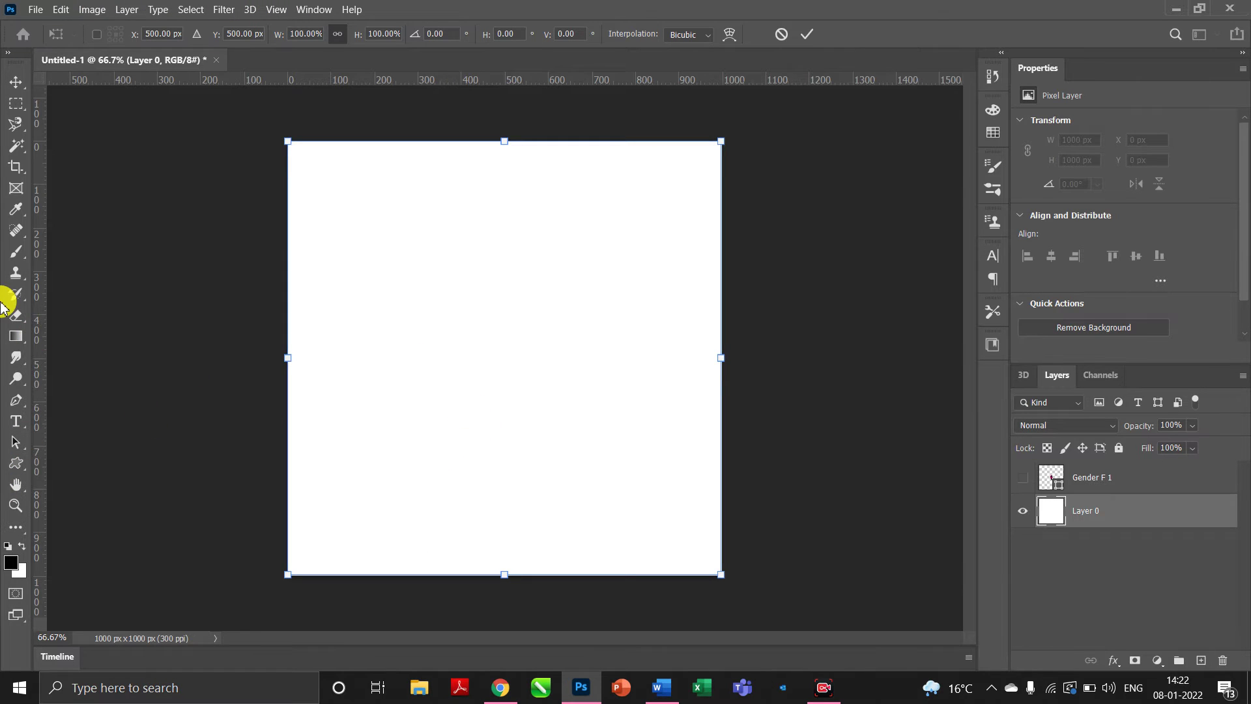
left_click_drag(37, 285, 503, 316)
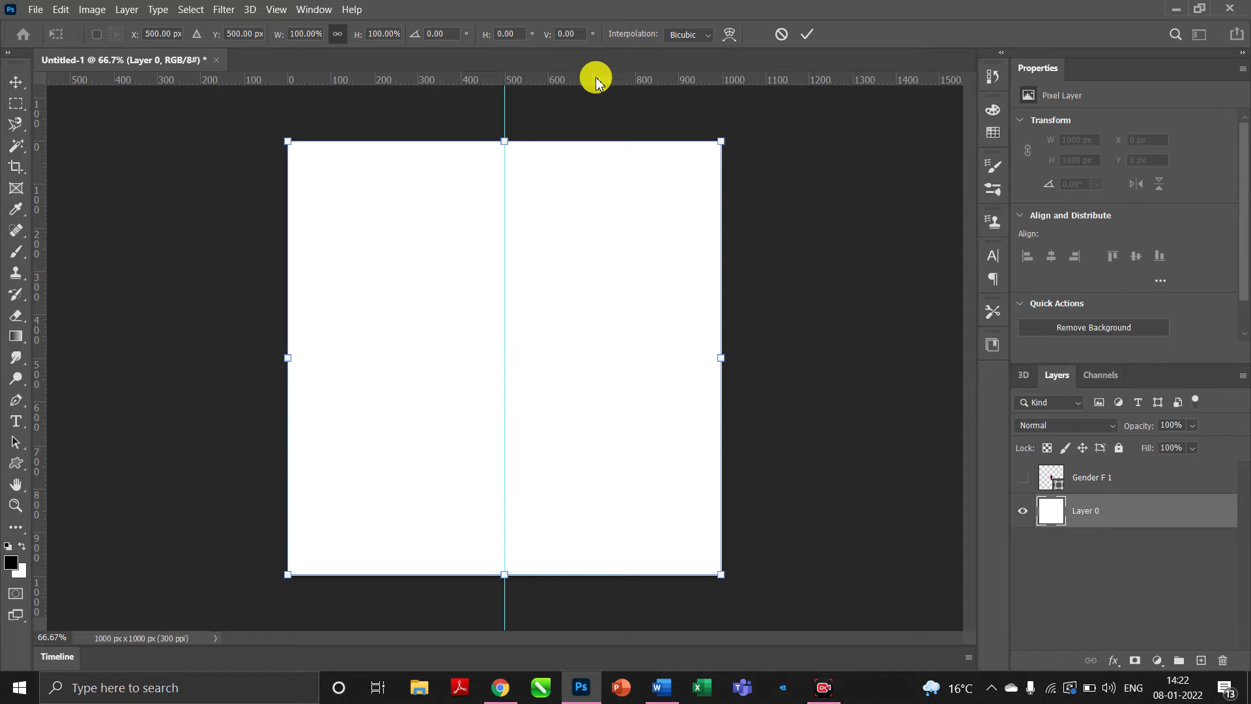
left_click_drag(597, 79, 566, 380)
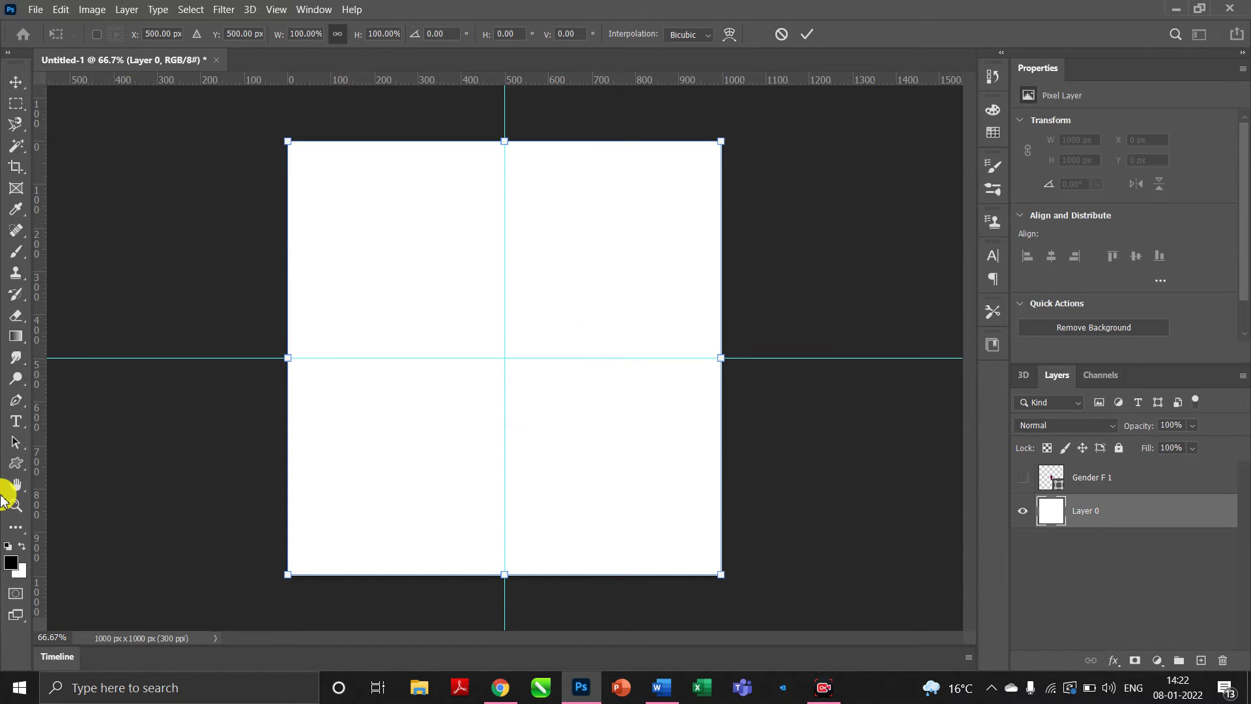
Hide the rulers and finish the free transform of Layer 0 without altering it.
left_click(277, 9)
left_click(293, 353)
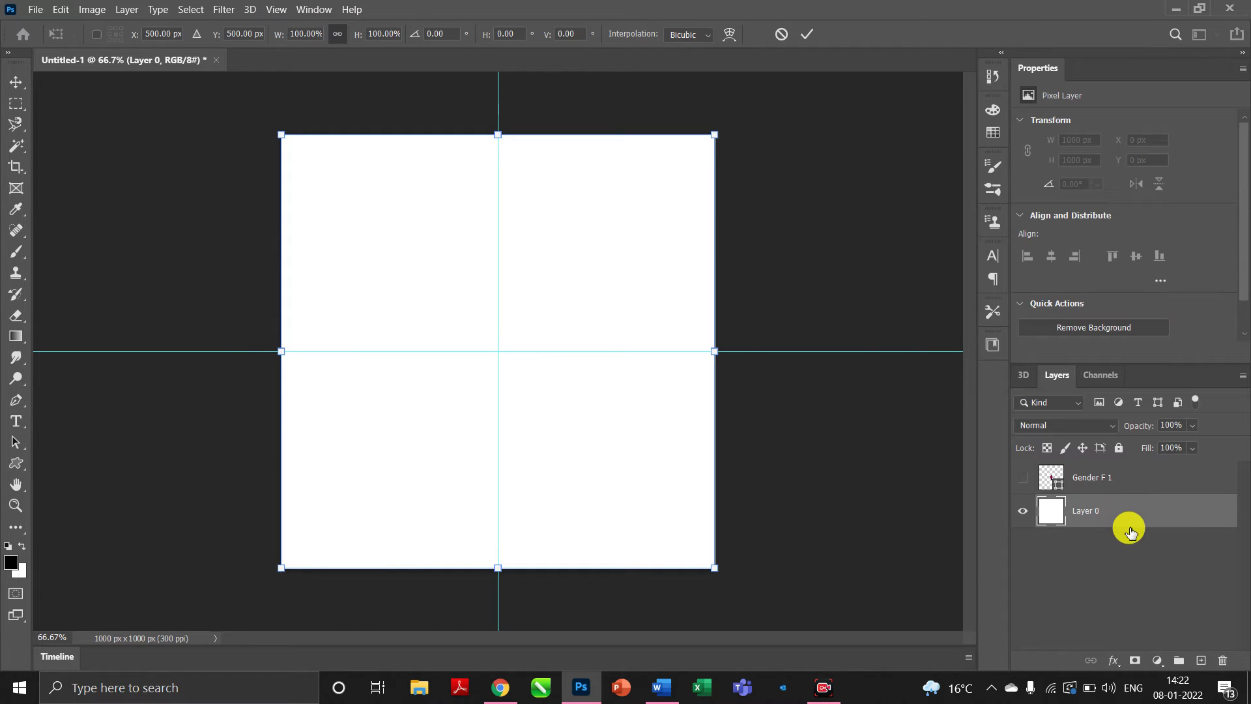
key("Return")
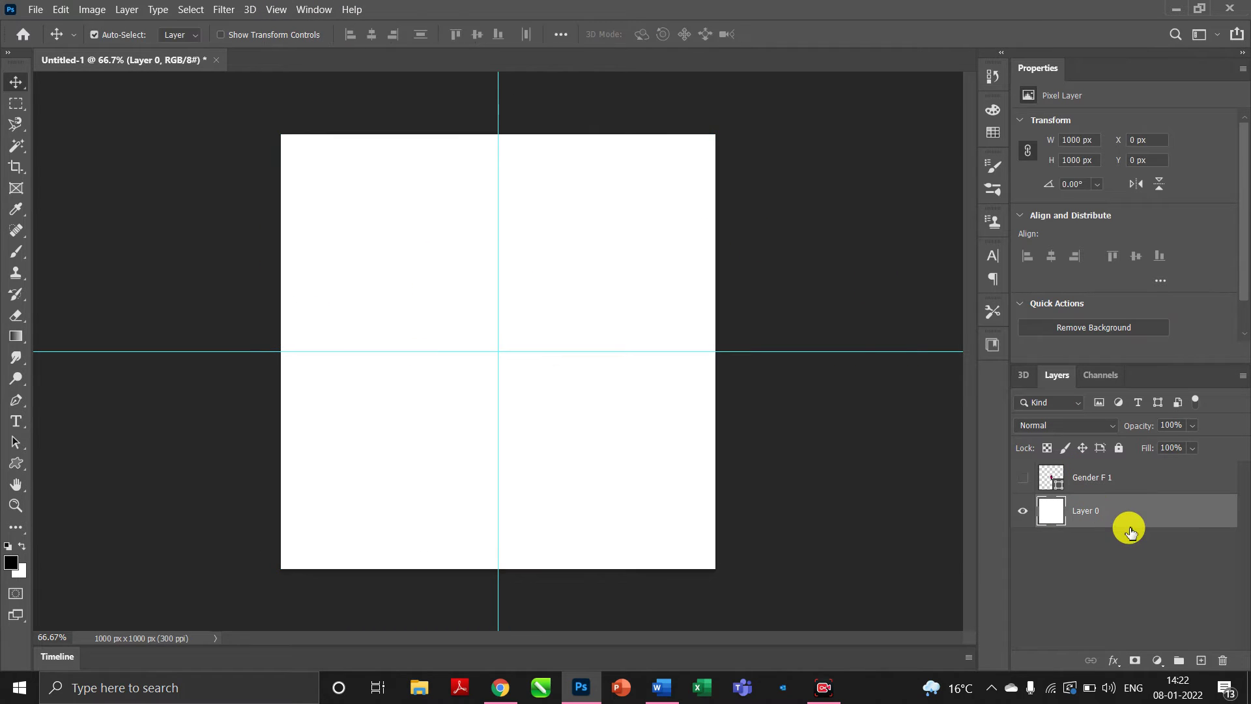
Show the Gender F 1 layer and use Free Transform to position the woman figure at the guides' intersection, X 500 px and Y 500 px.
left_click(1023, 477)
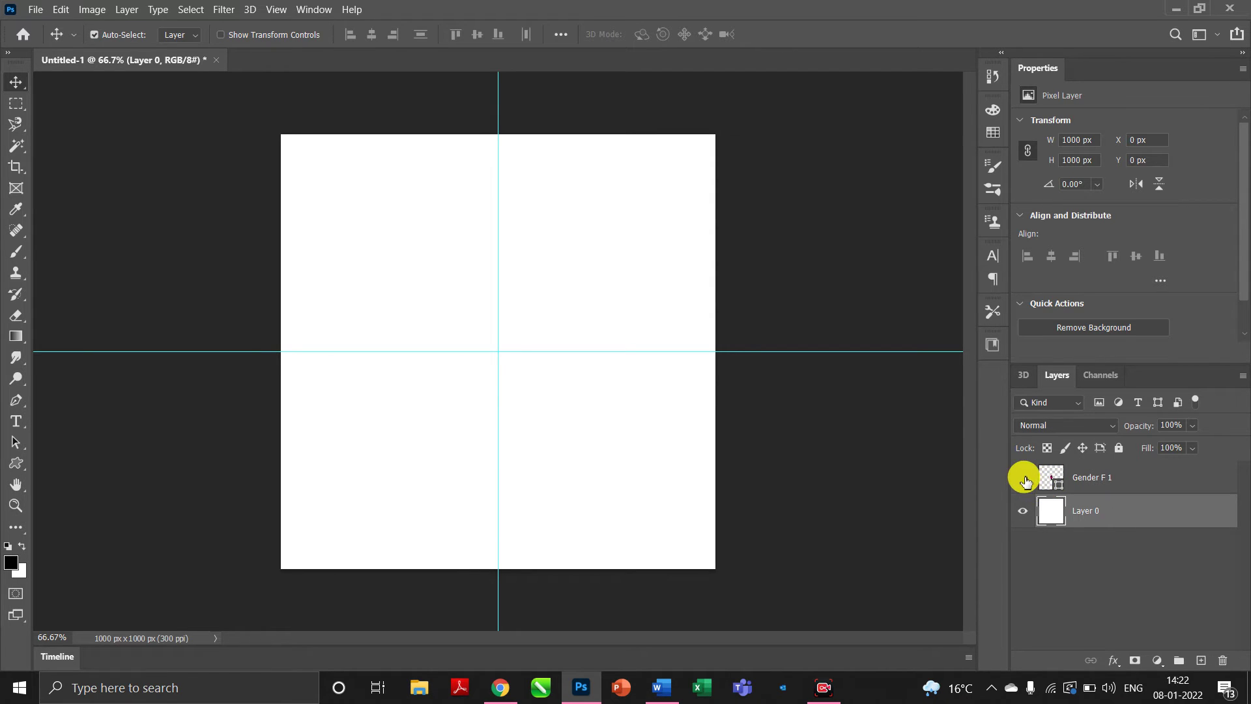
left_click(1150, 489)
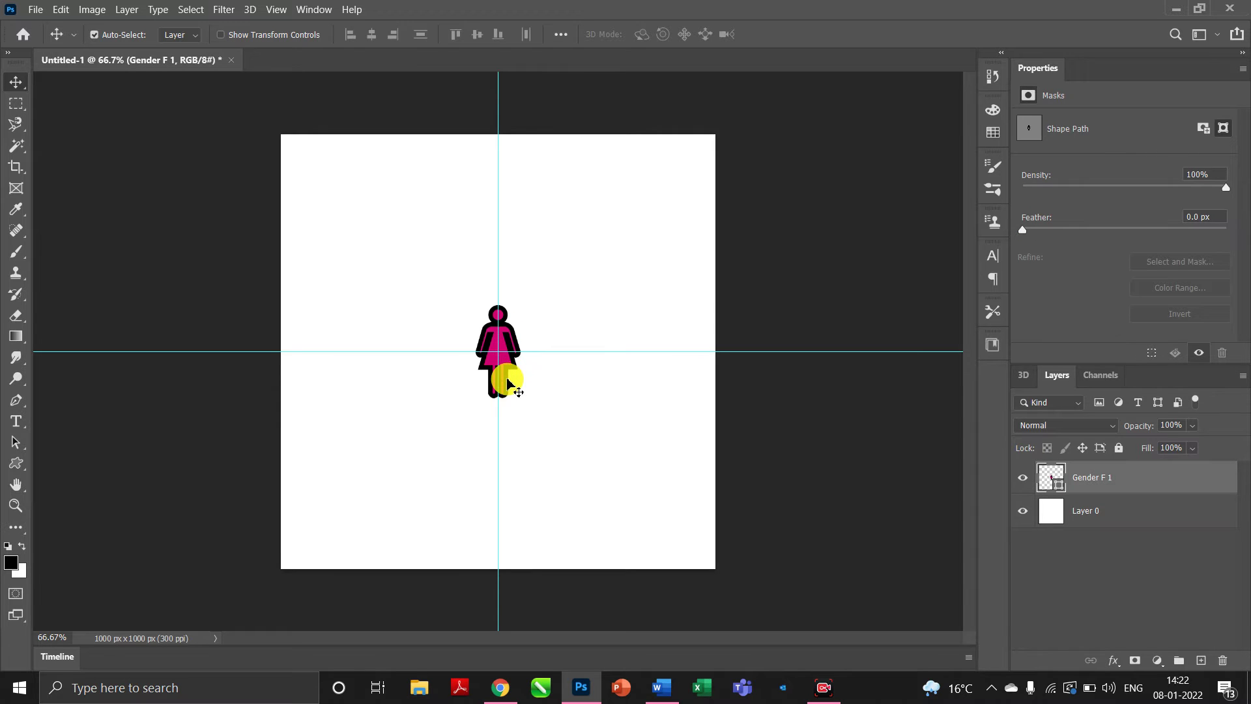
key("ctrl+t")
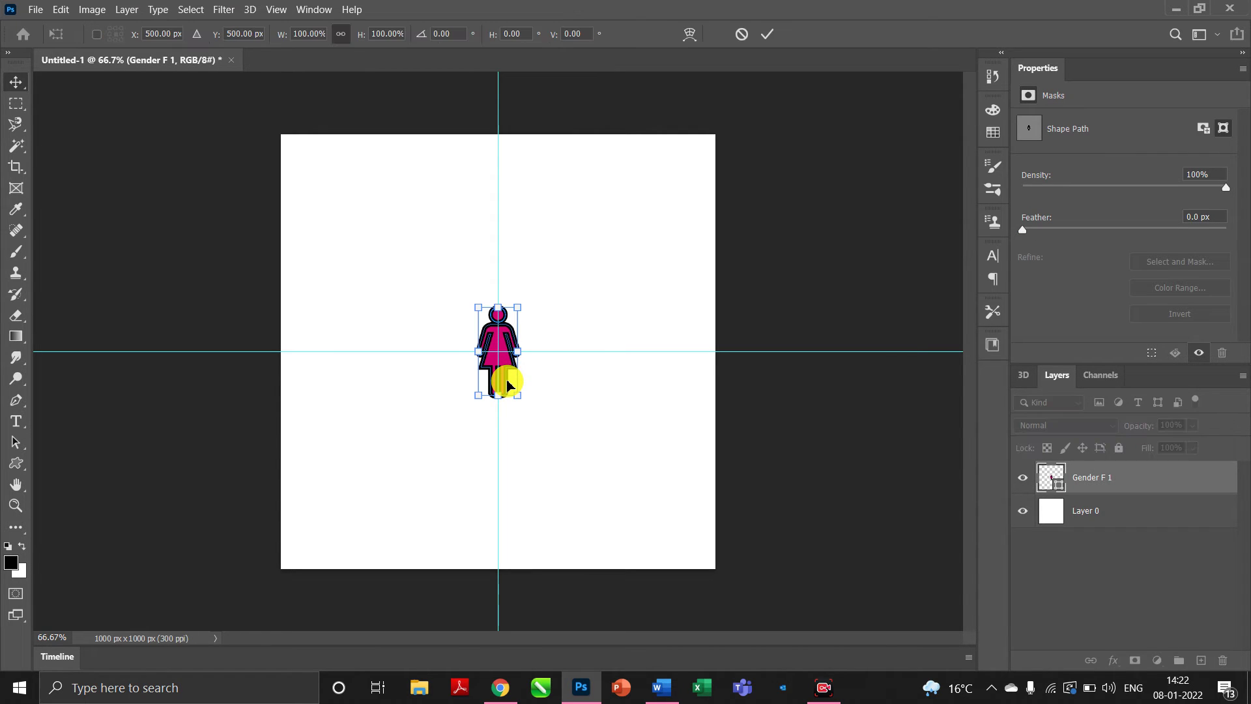
left_click_drag(507, 381, 415, 283)
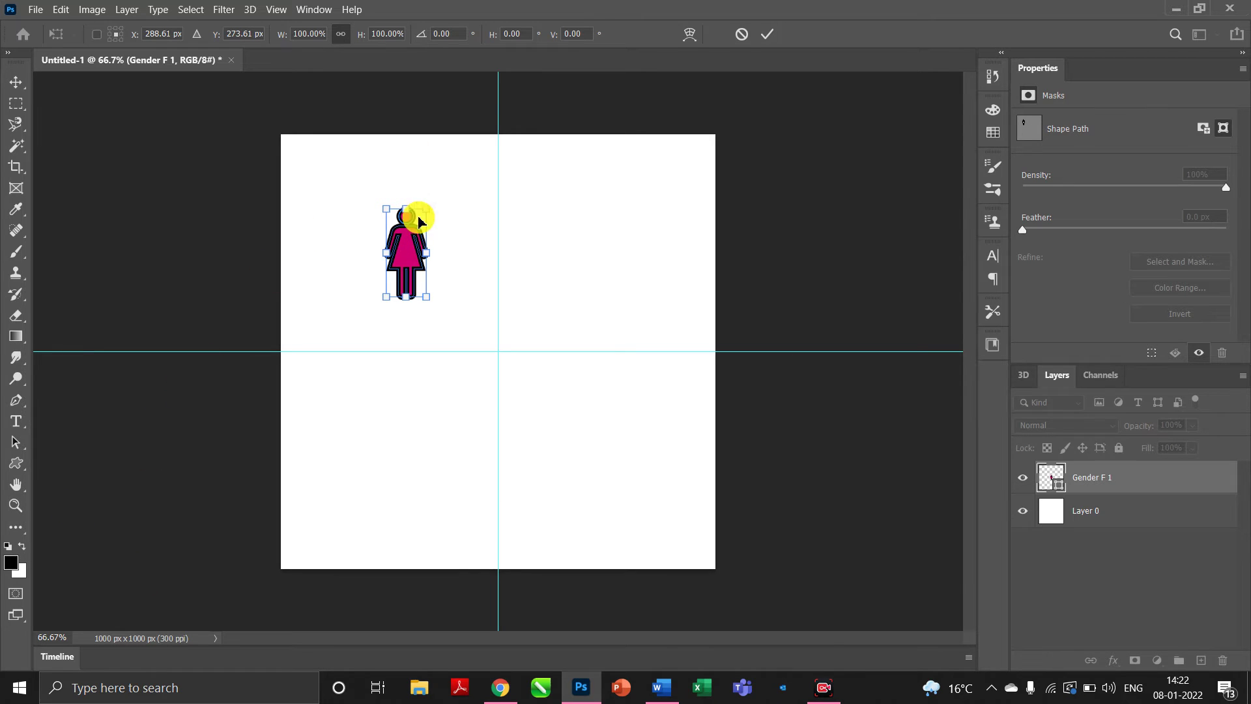
left_click_drag(409, 257, 495, 358)
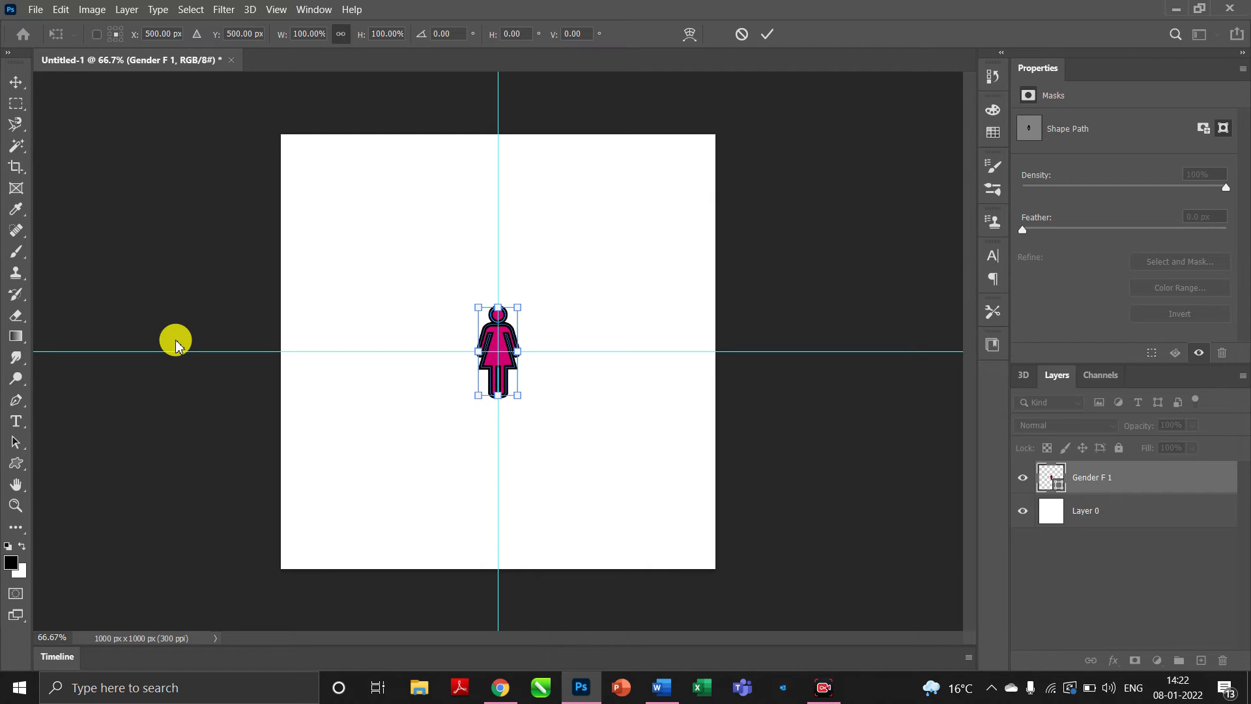
key("Return")
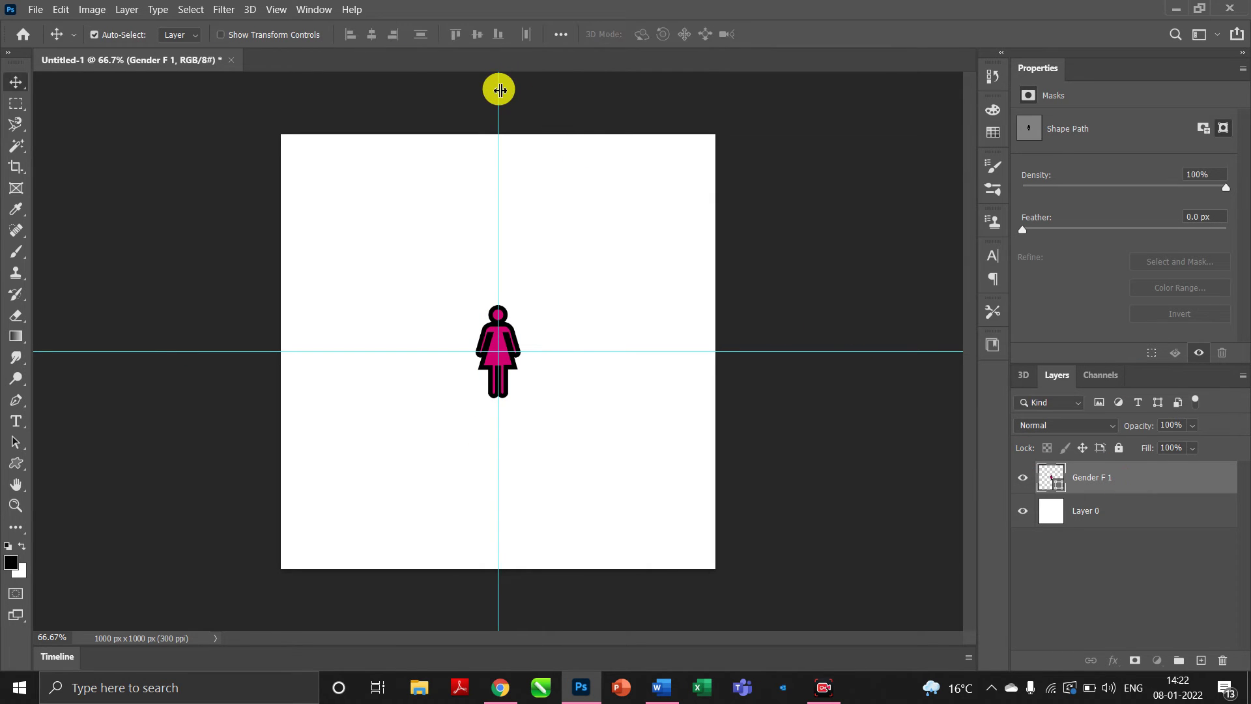
Remove the vertical and horizontal guides from the canvas.
left_click_drag(500, 90, 9, 84)
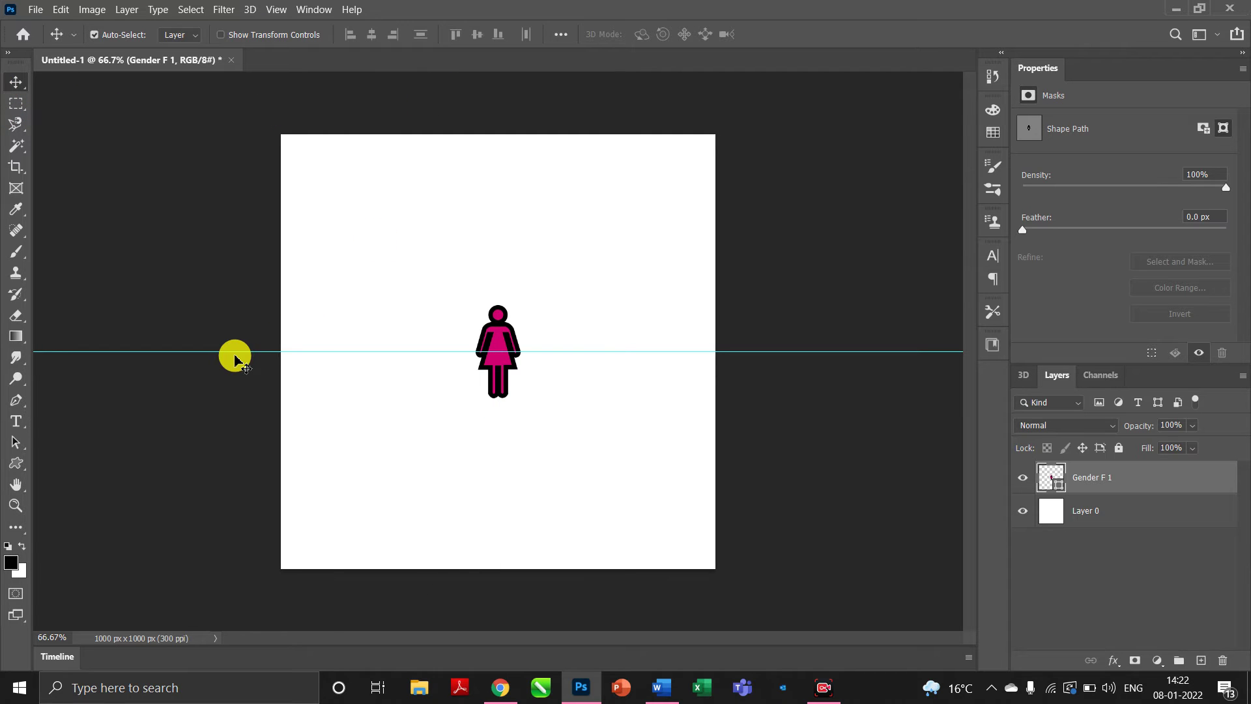
left_click_drag(239, 356, 273, 39)
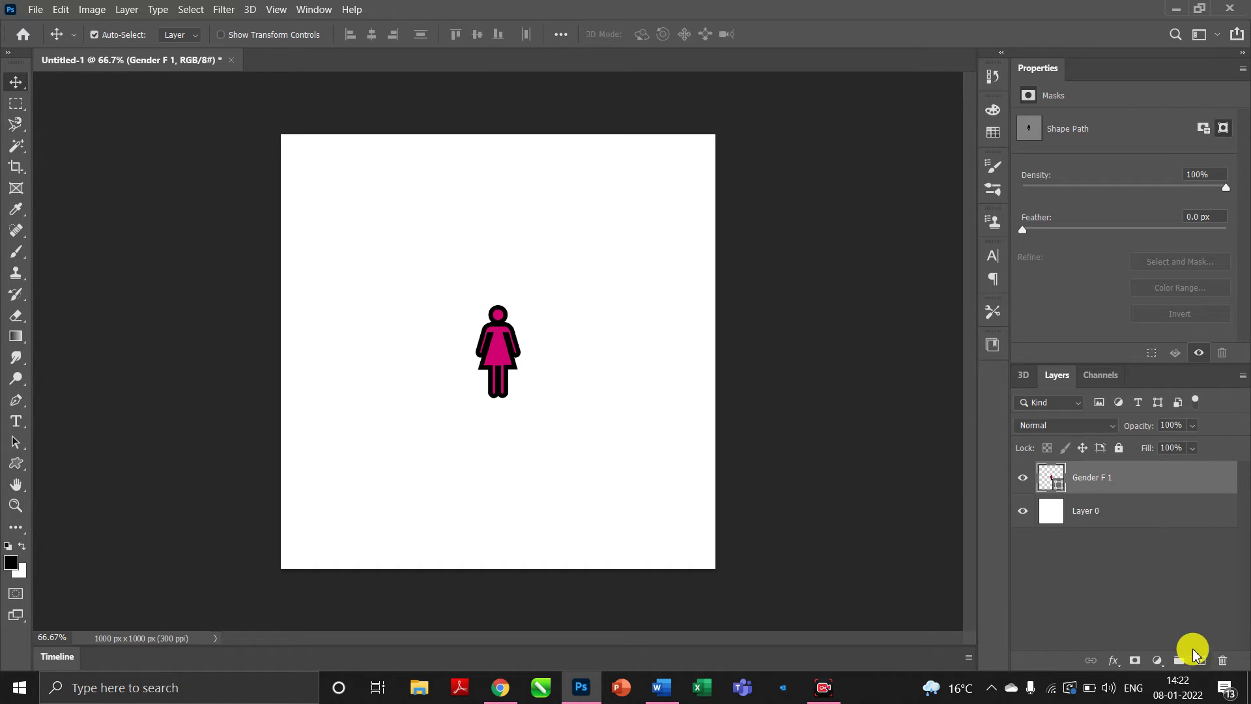
left_click_drag(1180, 488, 1202, 660)
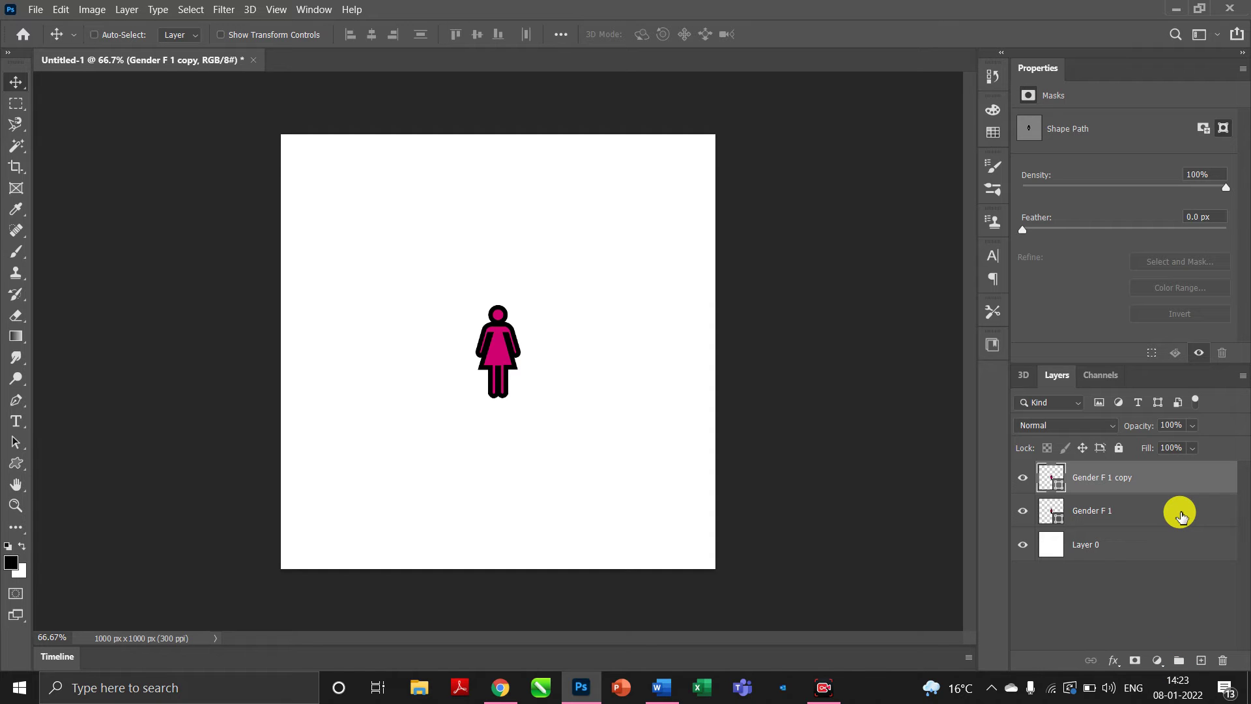
key("ctrl+z")
right_click(1180, 481)
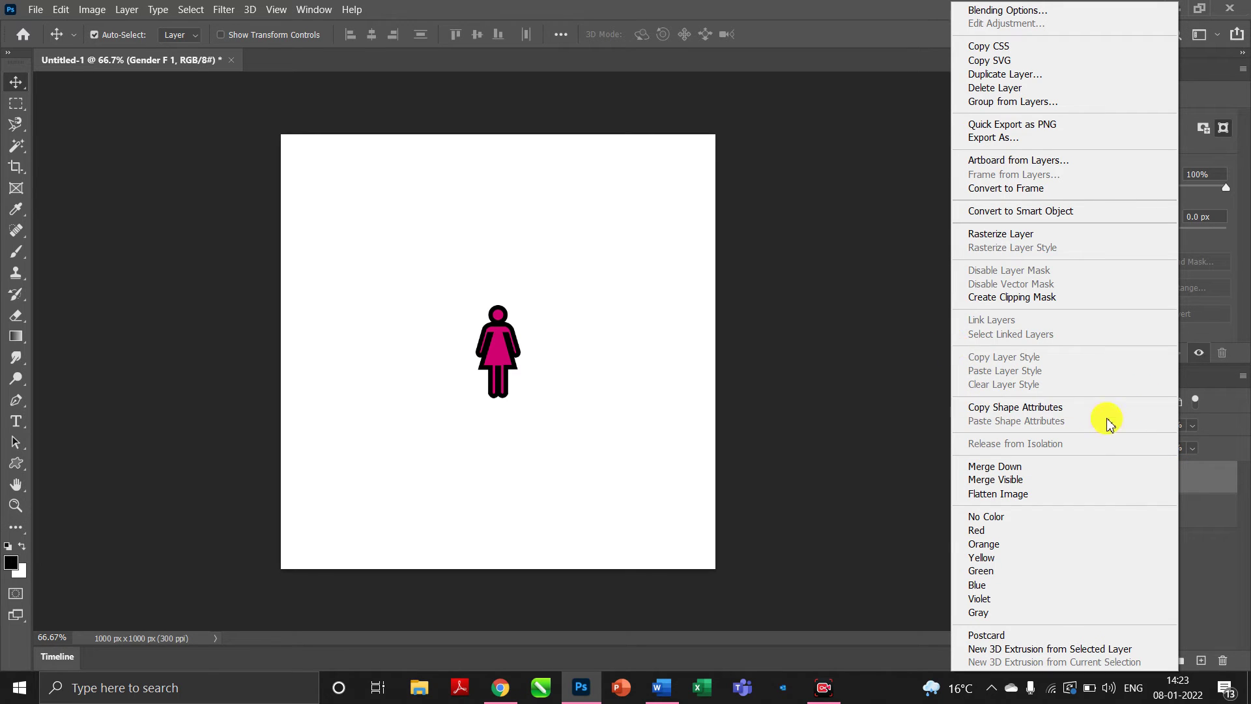
left_click(906, 500)
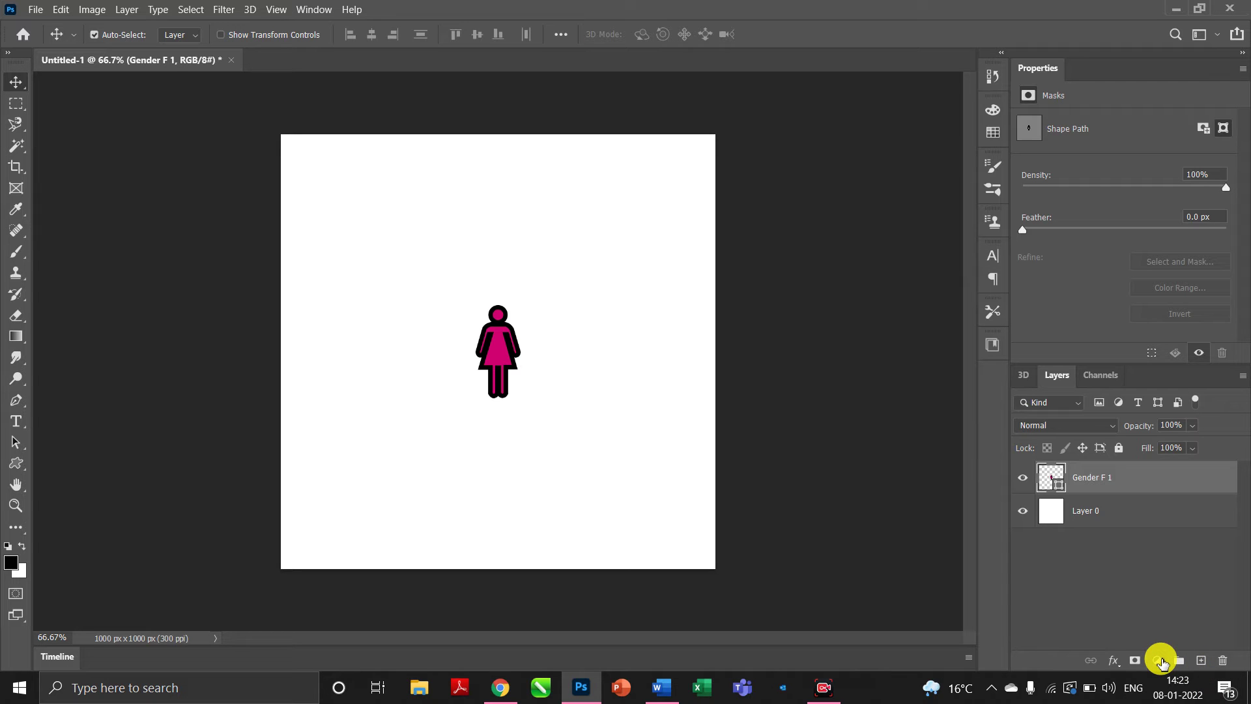
Duplicate the Gender F 1 layer, hide the original and keep the copy selected.
left_click_drag(1186, 480, 1201, 661)
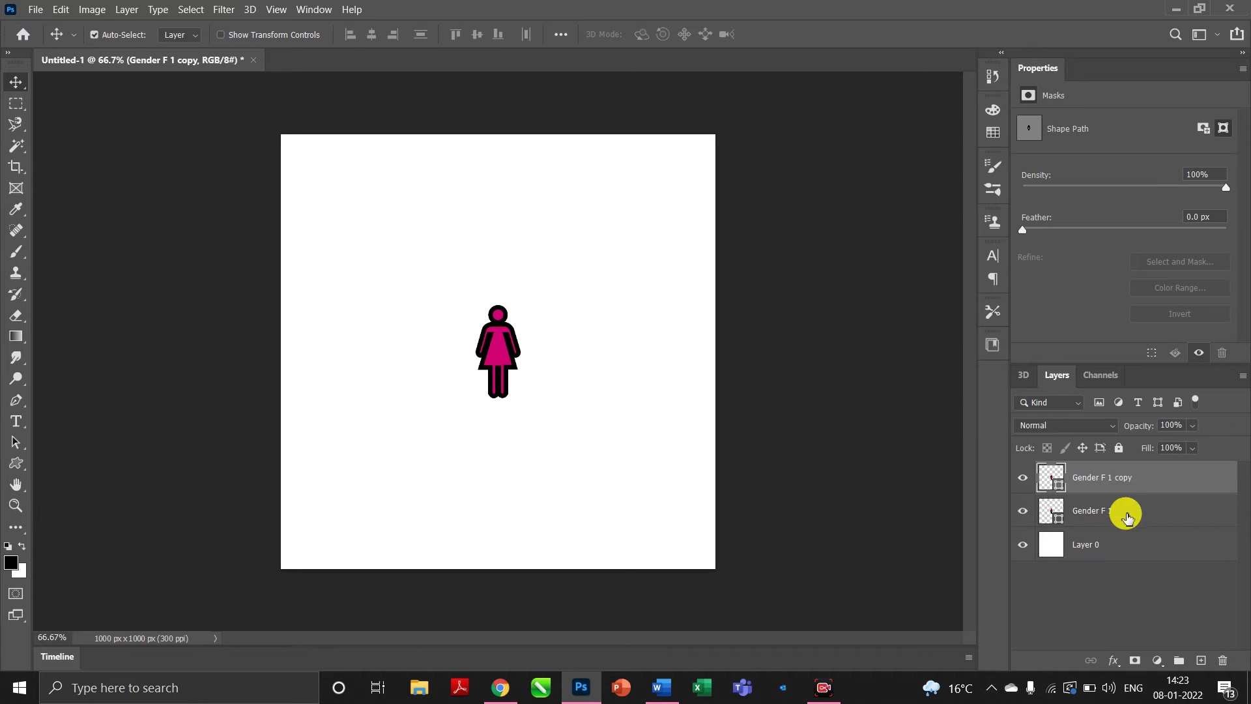
right_click(1126, 513)
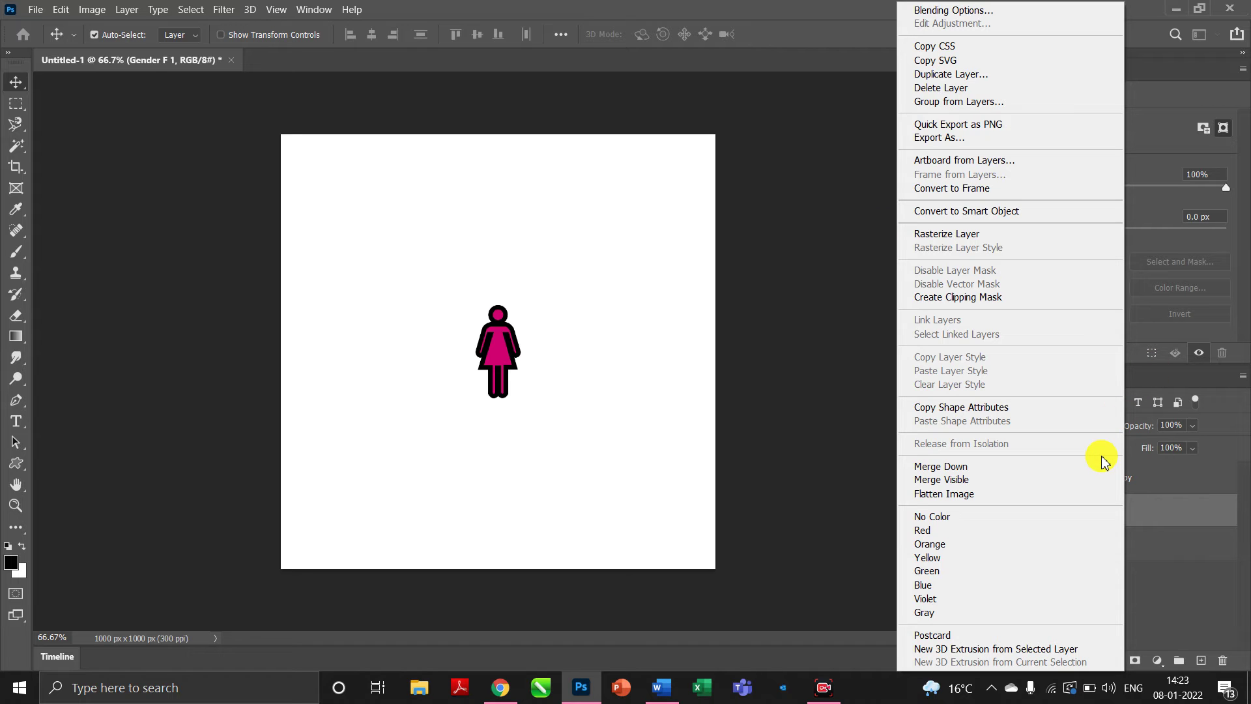
left_click(760, 349)
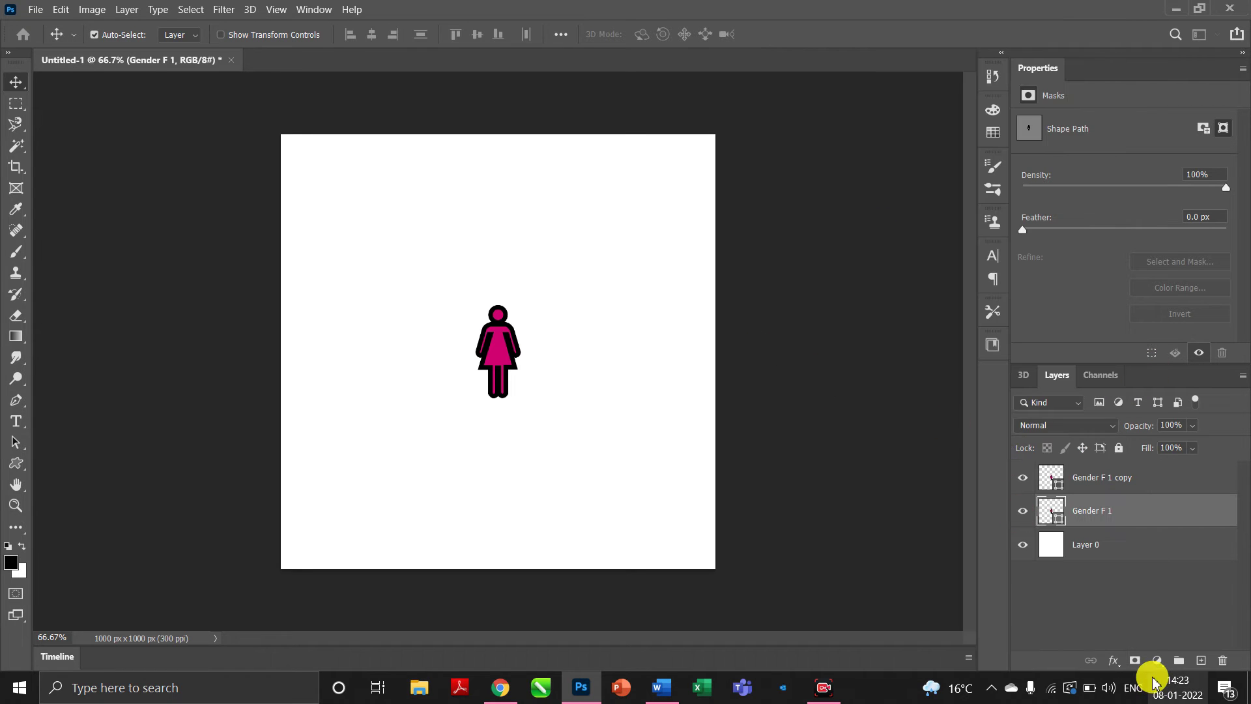
left_click(1141, 483)
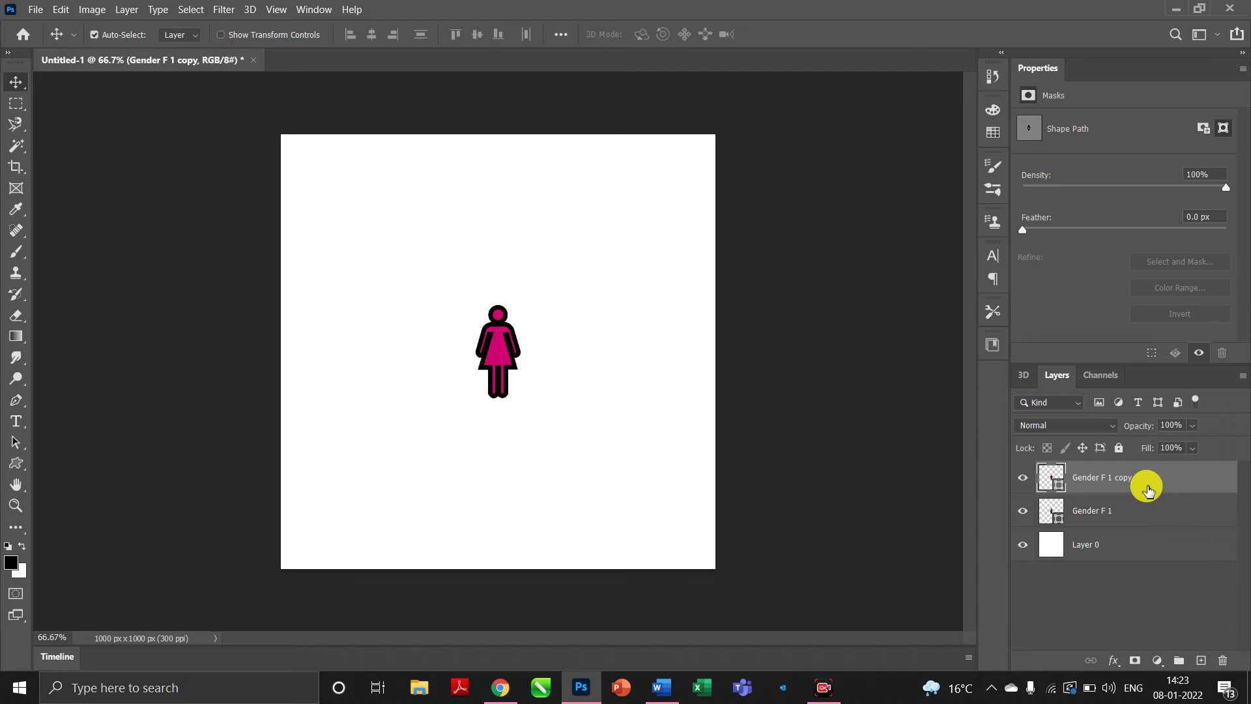
left_click(1140, 511)
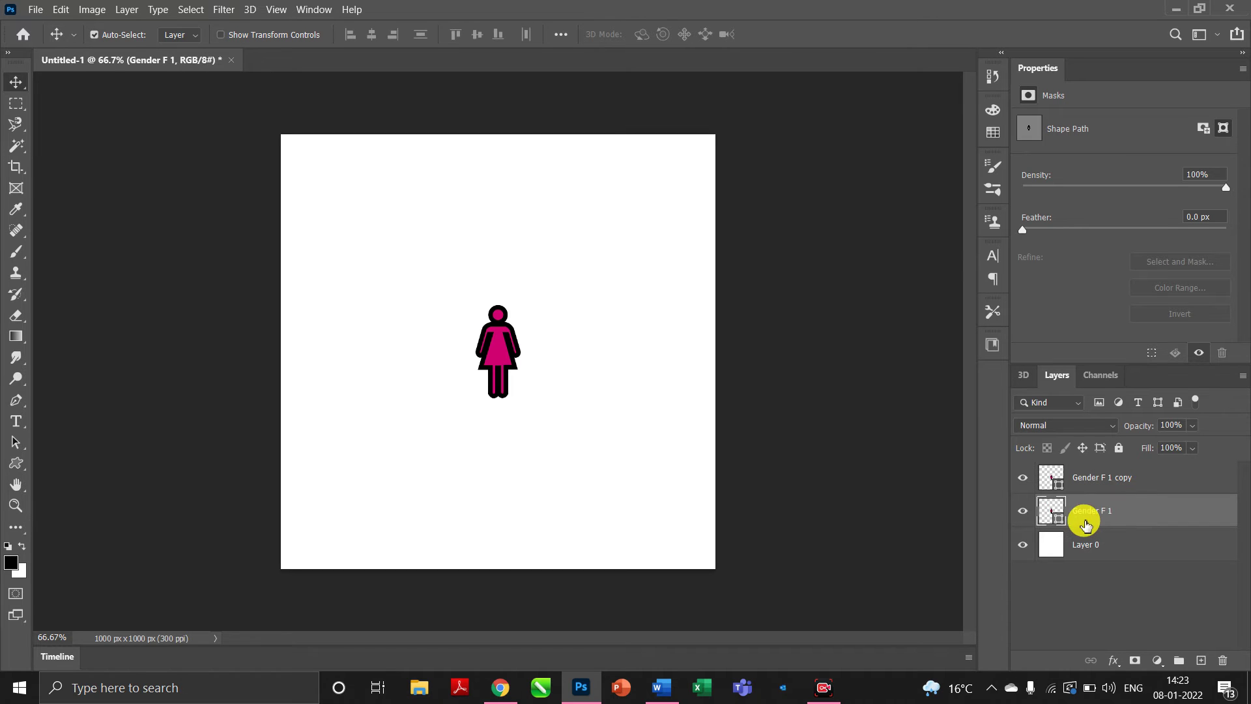
left_click(1023, 514)
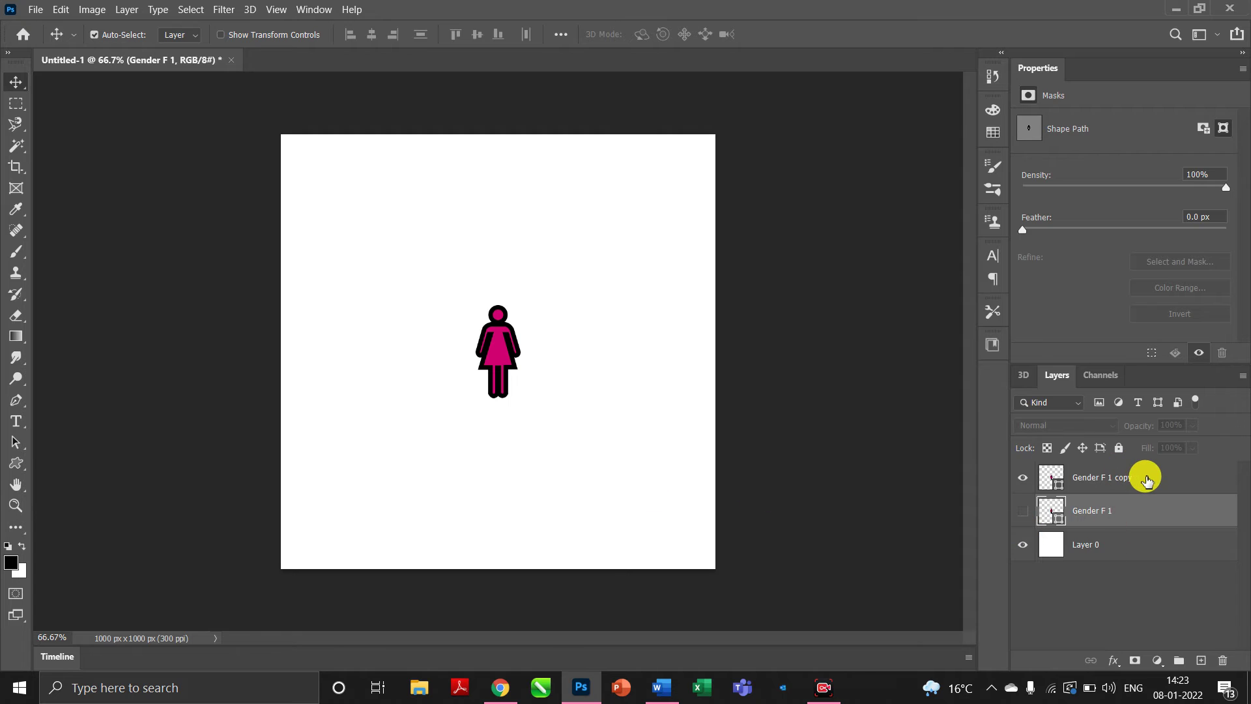
left_click(1147, 480)
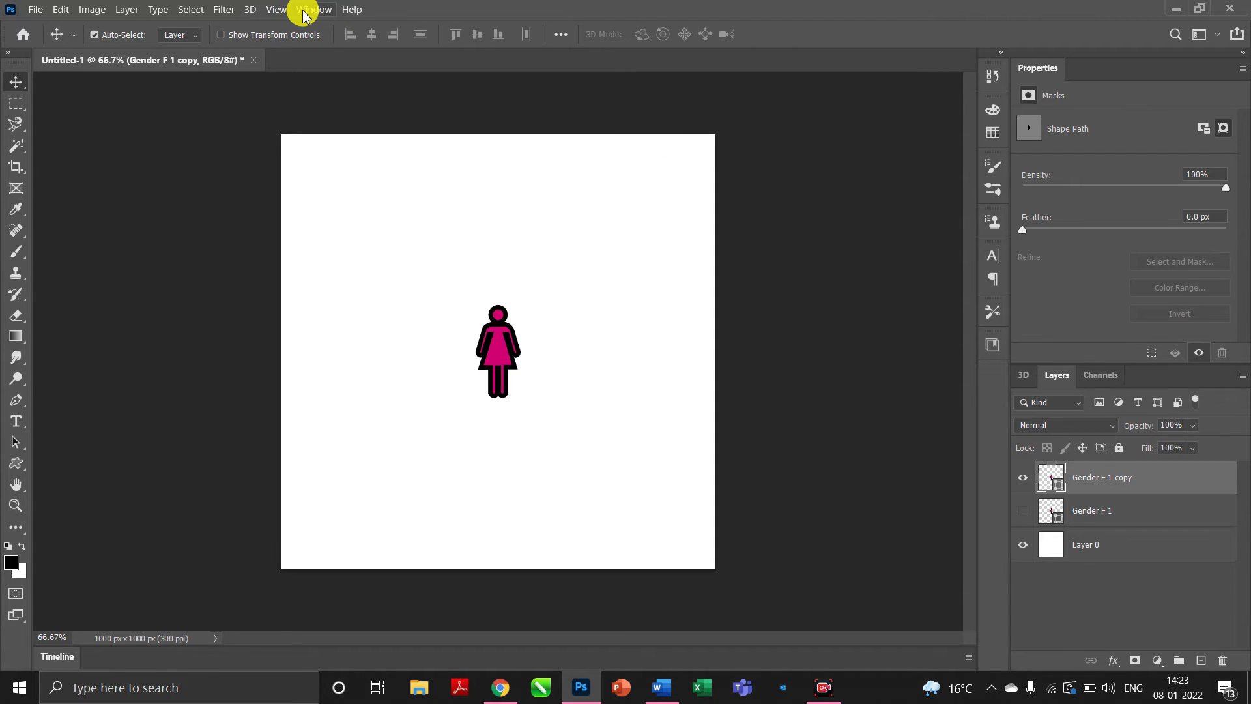
Apply the Offset filter to the woman figure's copy, converting it to a smart object, and keep the filter dialog clear of the canvas.
left_click(224, 9)
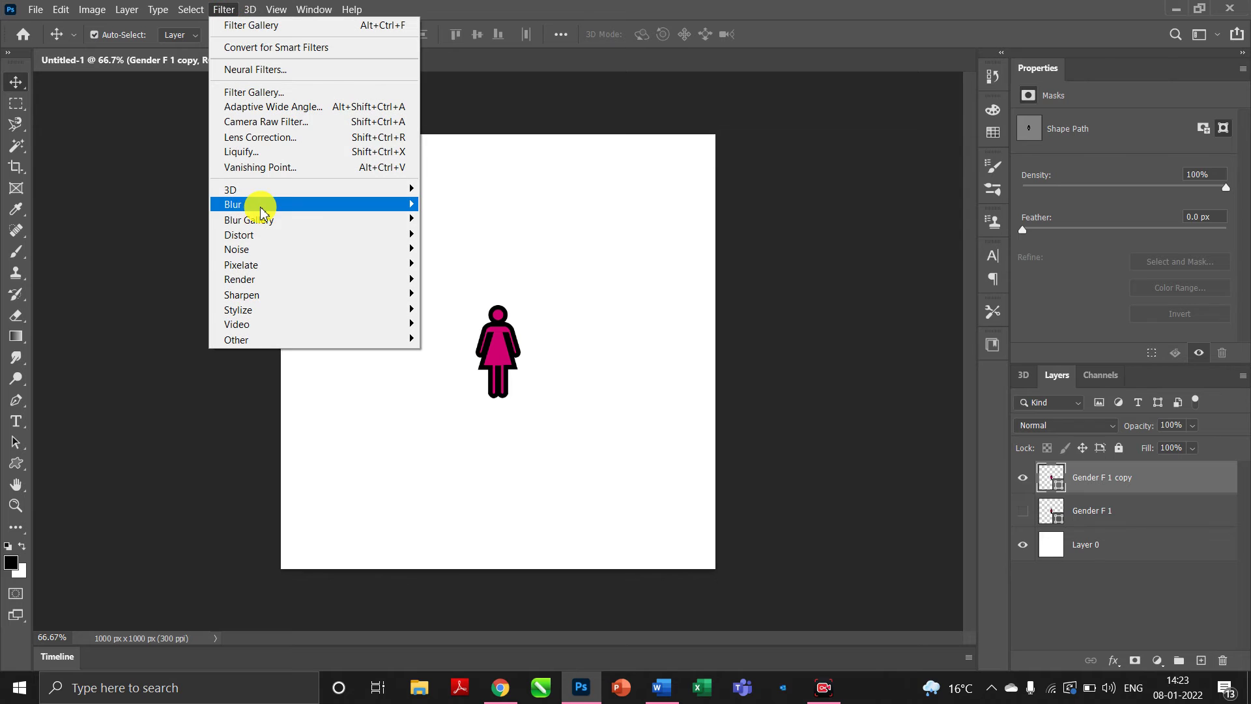
mouse_move(271, 339)
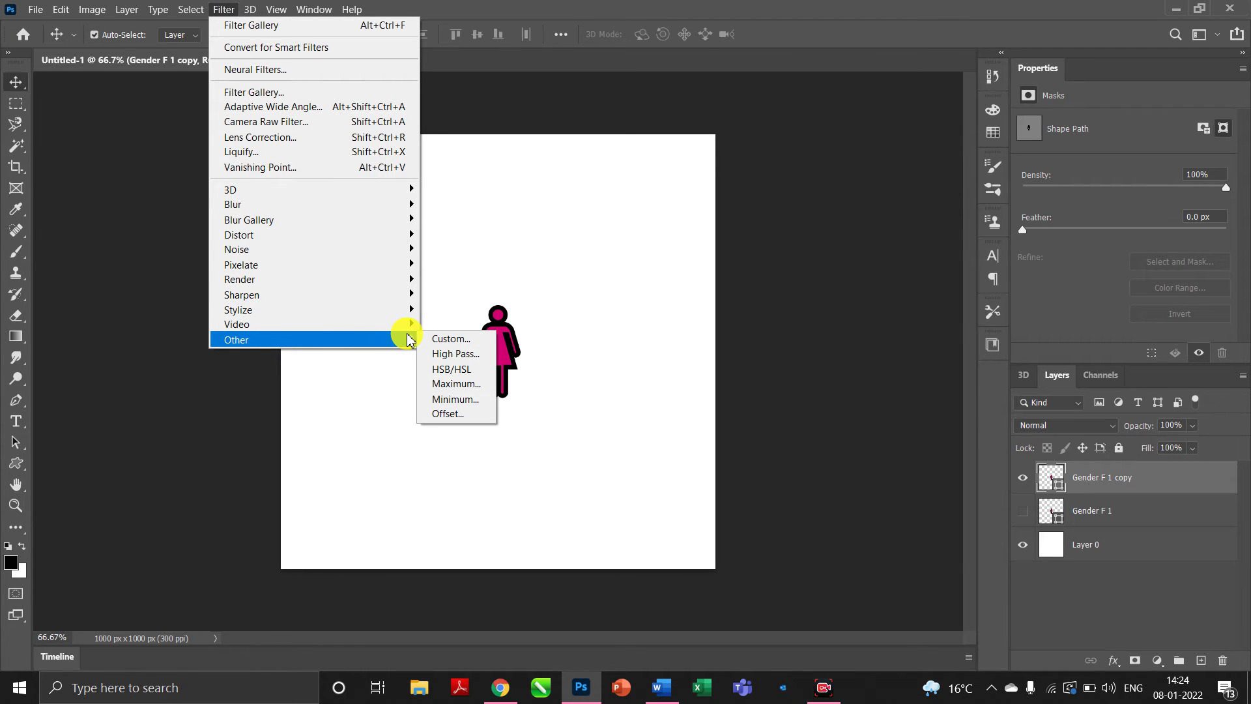
left_click(460, 414)
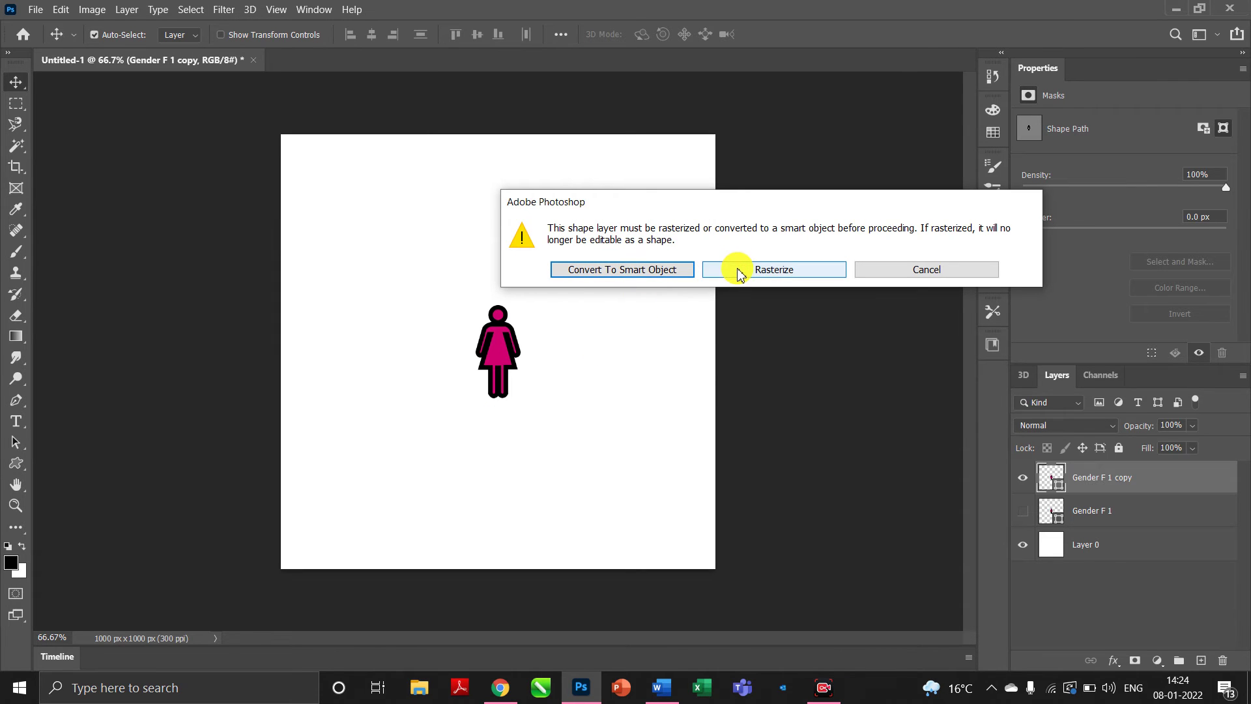
left_click(624, 276)
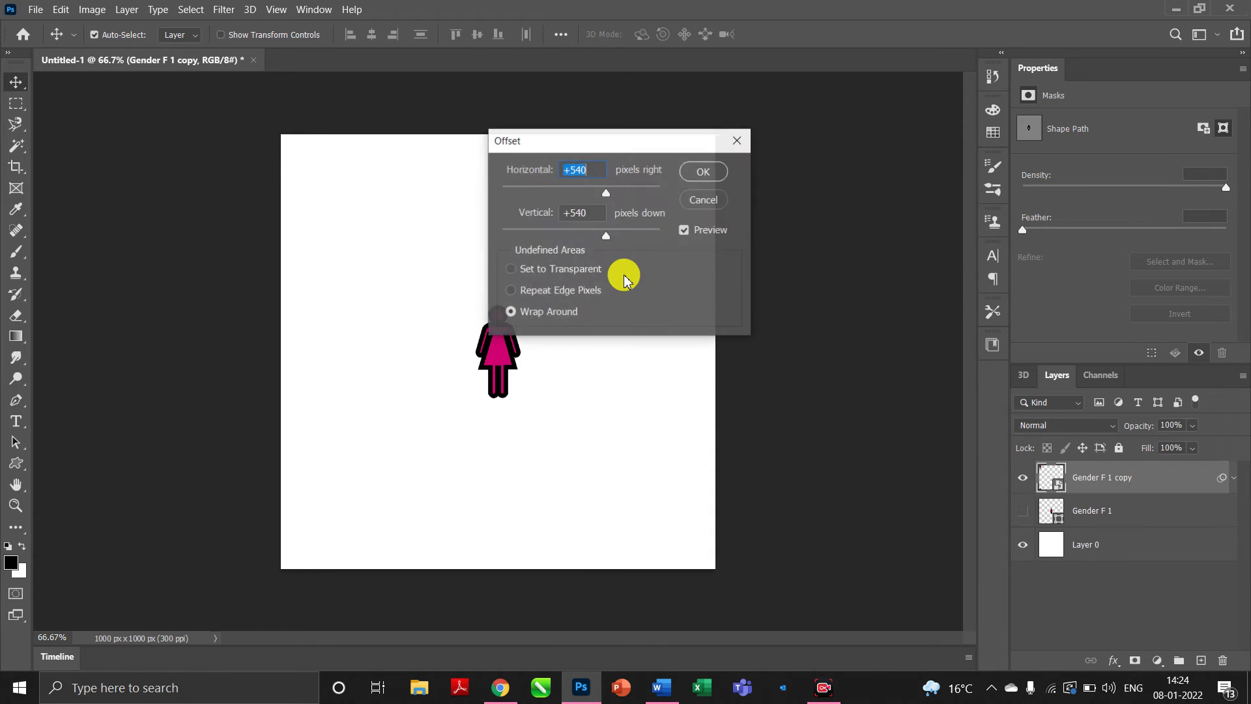
left_click_drag(645, 138, 906, 163)
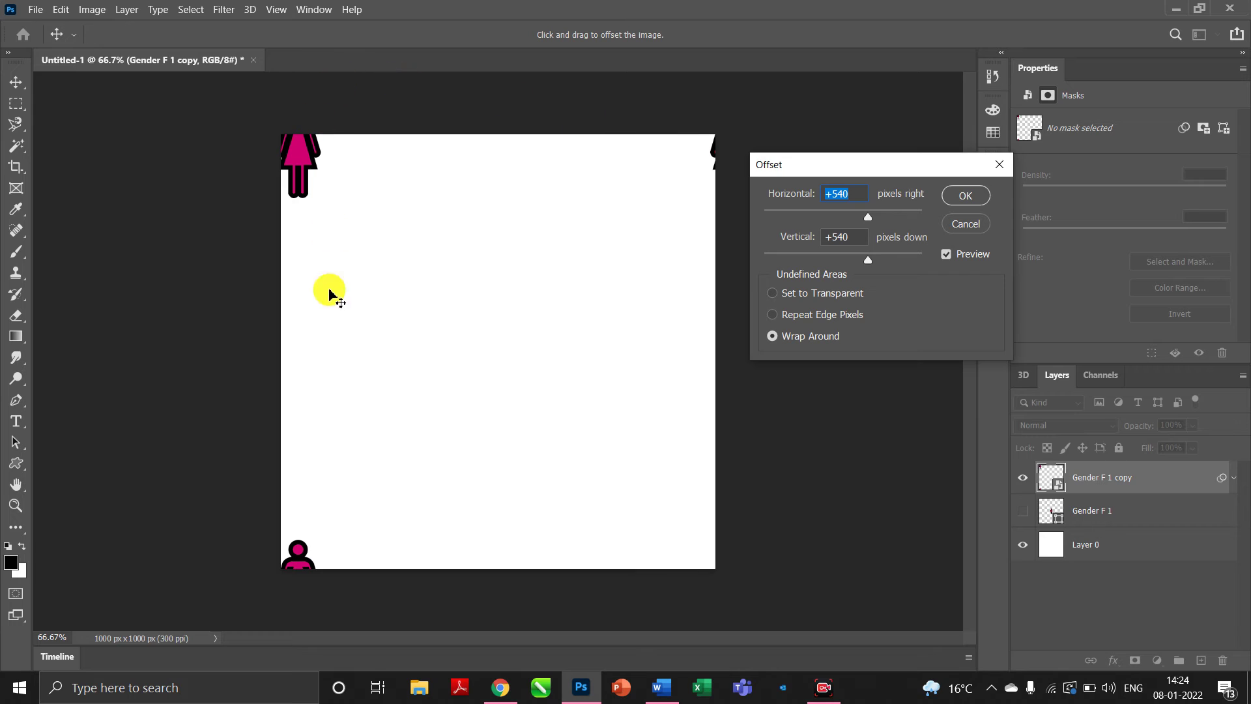
Set the Offset filter to +500 pixels right and +500 pixels down with wrap-around and apply it to the copy.
left_click(865, 193)
key("BackSpace")
type("00")
left_click(851, 236)
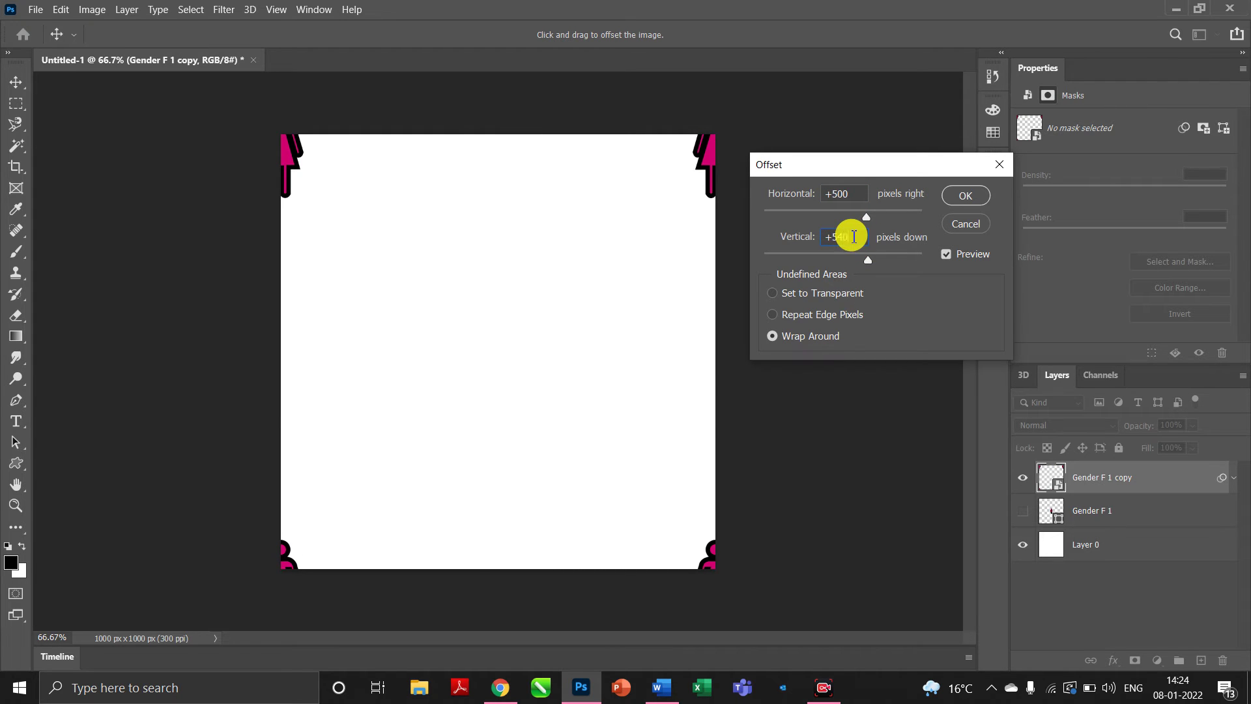
type("+500")
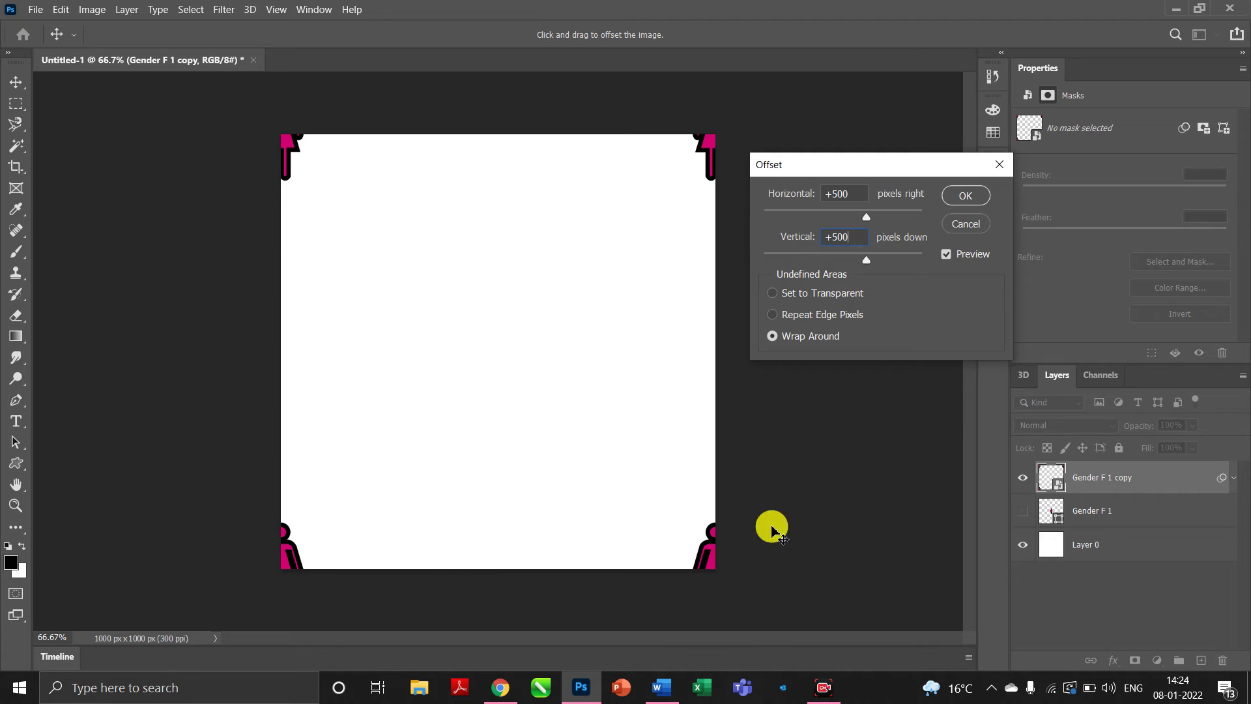
left_click(961, 194)
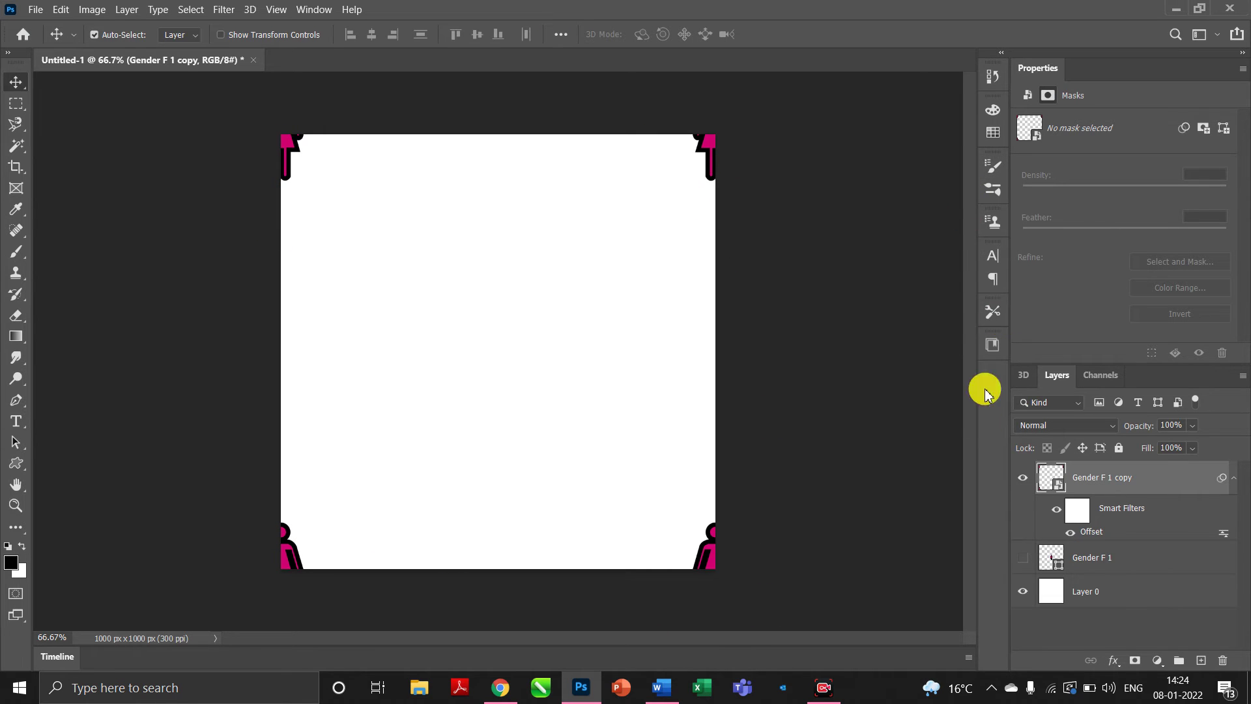
Show the Gender F 1 layer, hide the white Layer 0 and select the Gender F 1 copy layer.
left_click(1023, 558)
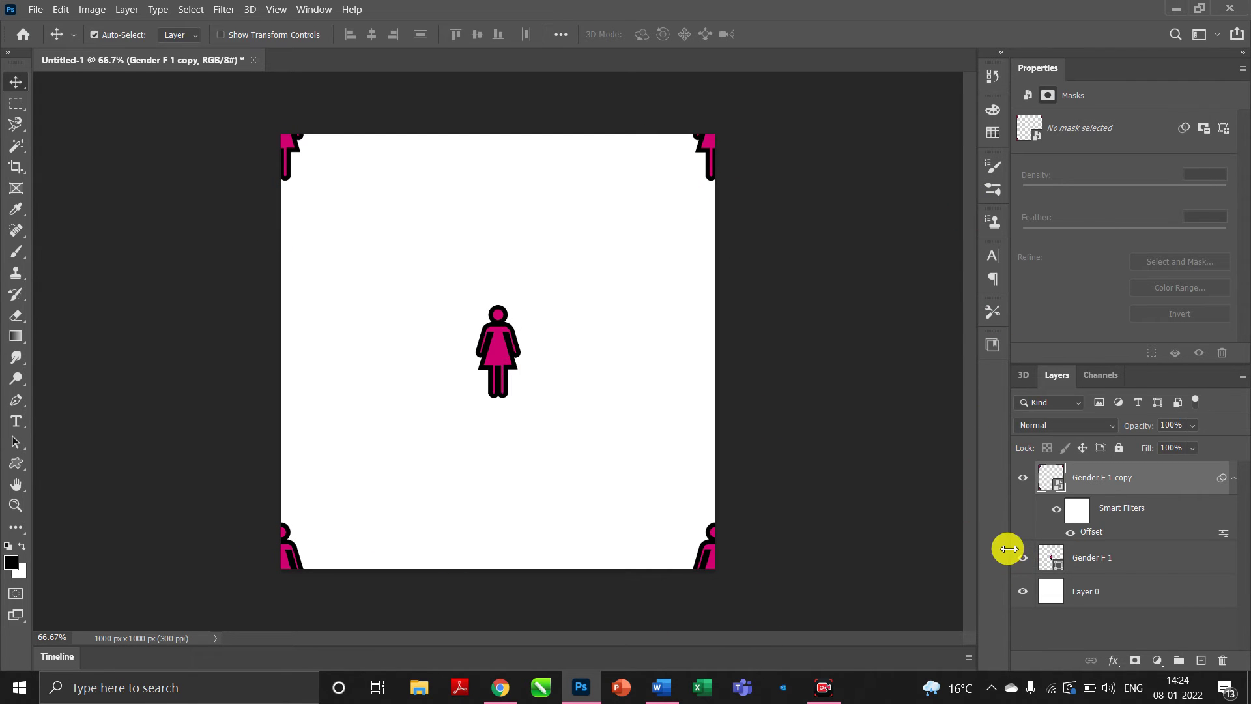
left_click(1139, 589)
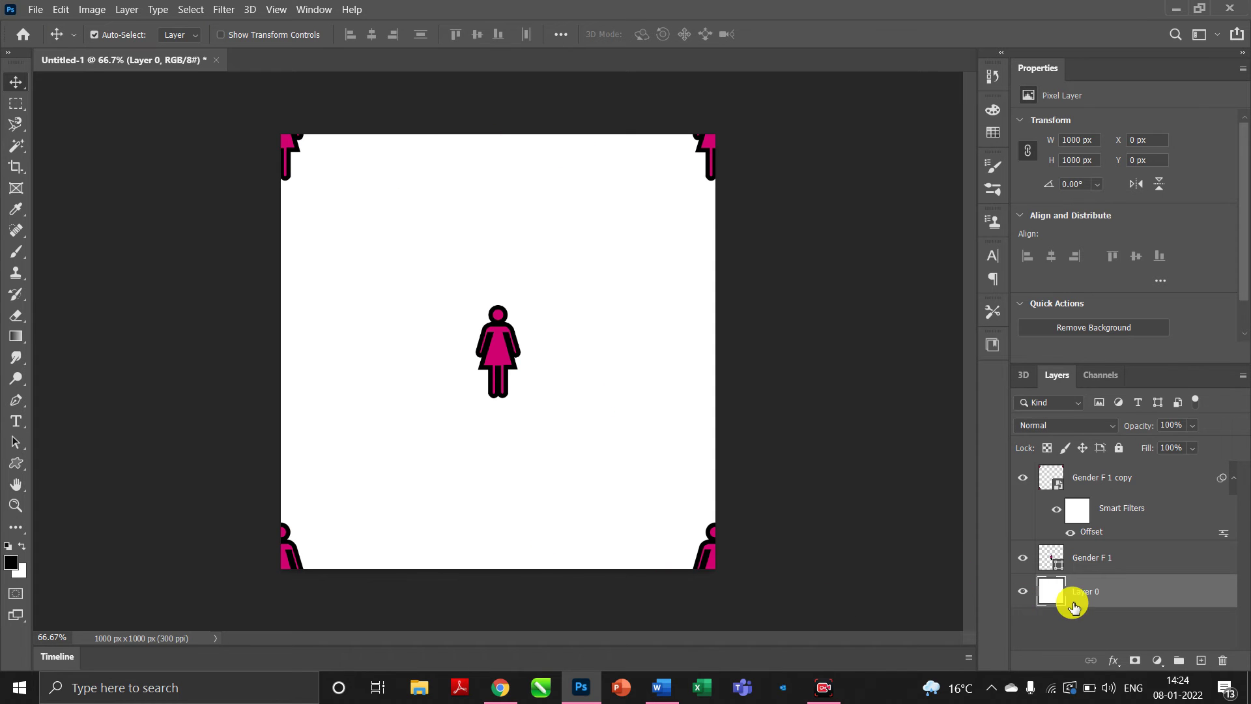
left_click(1023, 592)
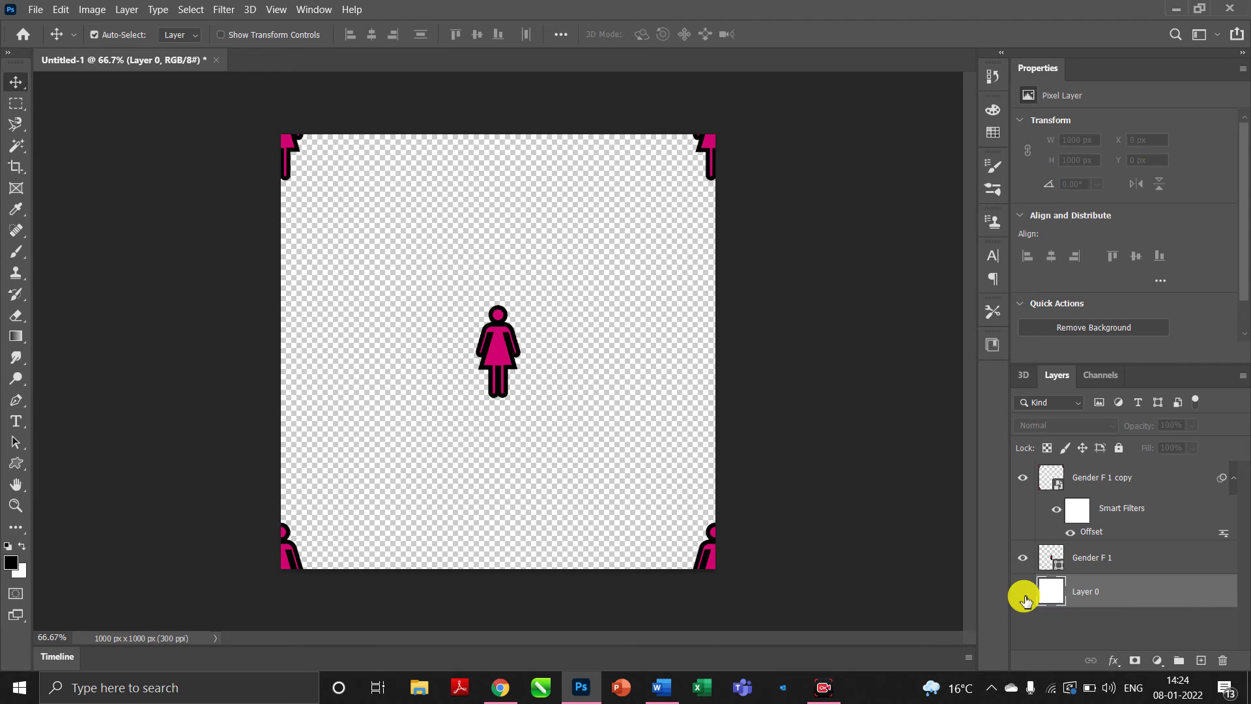
left_click(1121, 481)
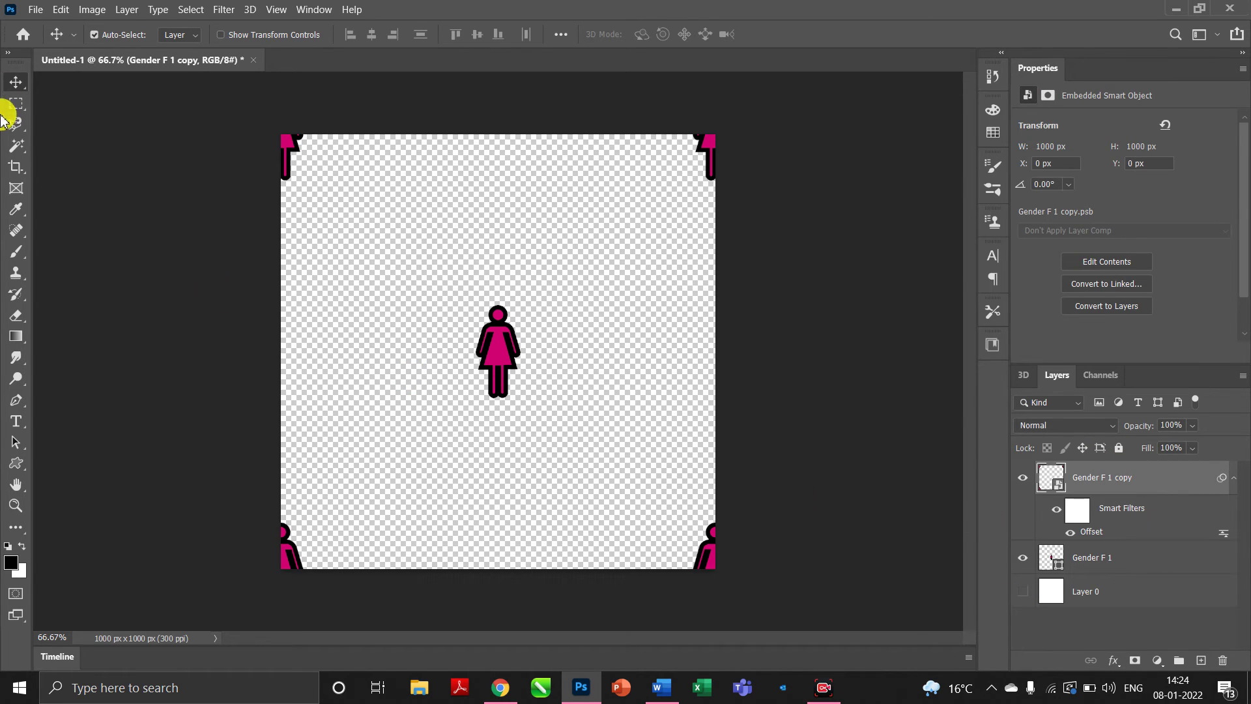
Define the tile artwork on its transparent background as a pattern named girl.
left_click(60, 9)
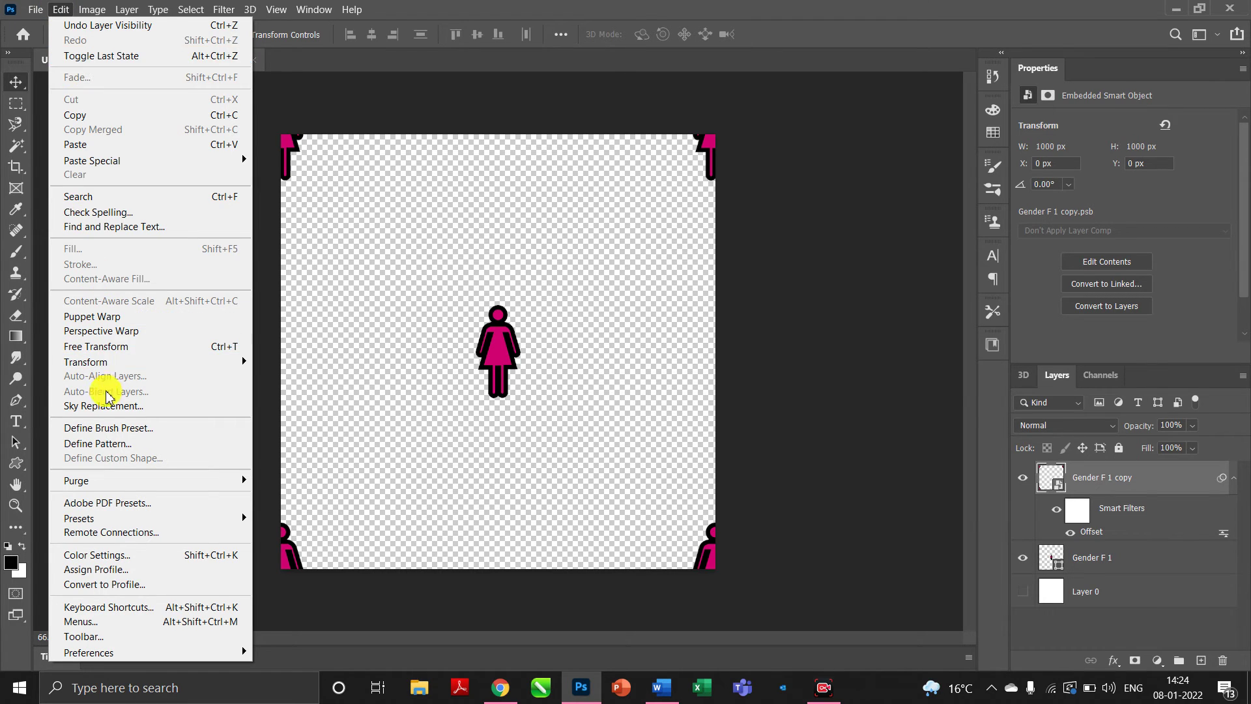
left_click(107, 444)
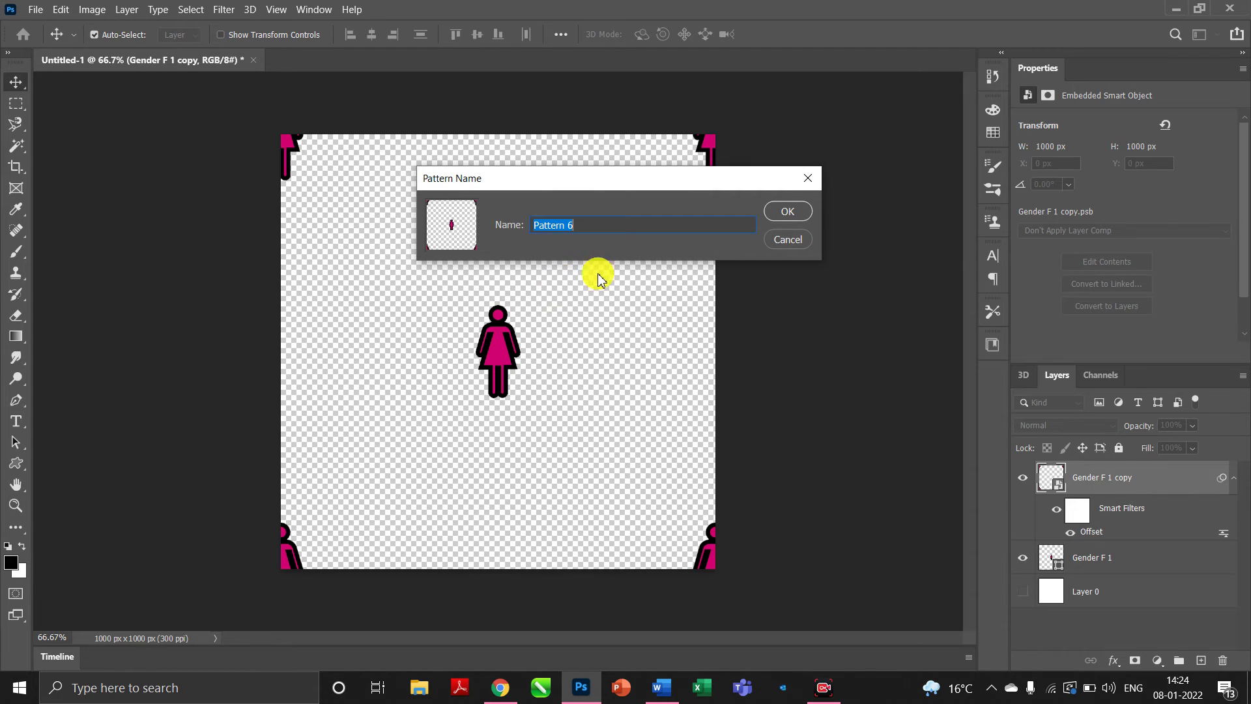
type("girl")
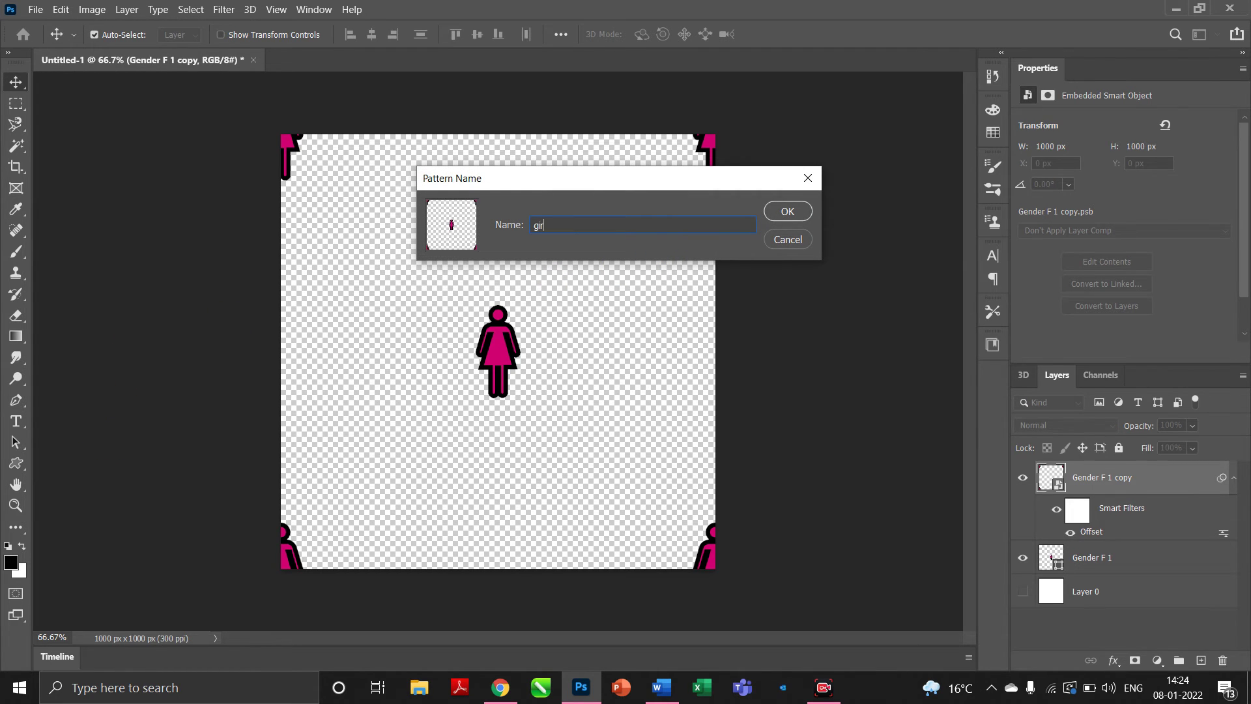
left_click(793, 212)
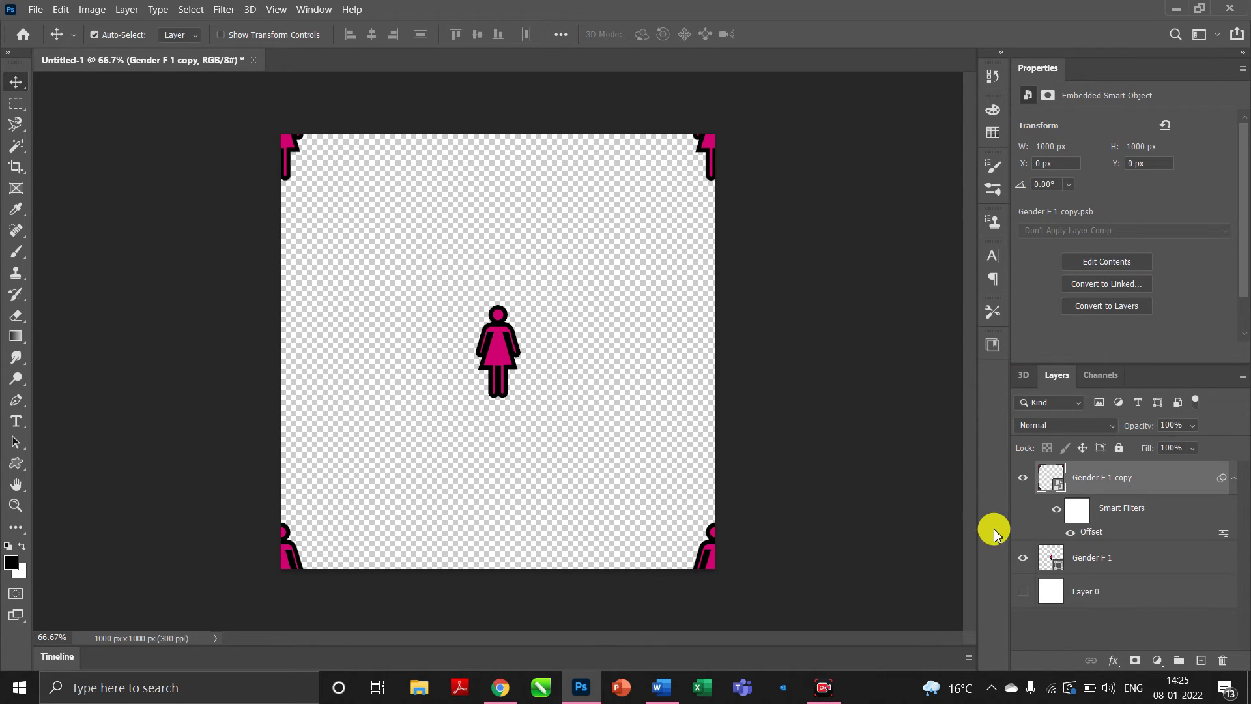
Hide both woman figure layers, and show and select the white Layer 0.
left_click(1023, 477)
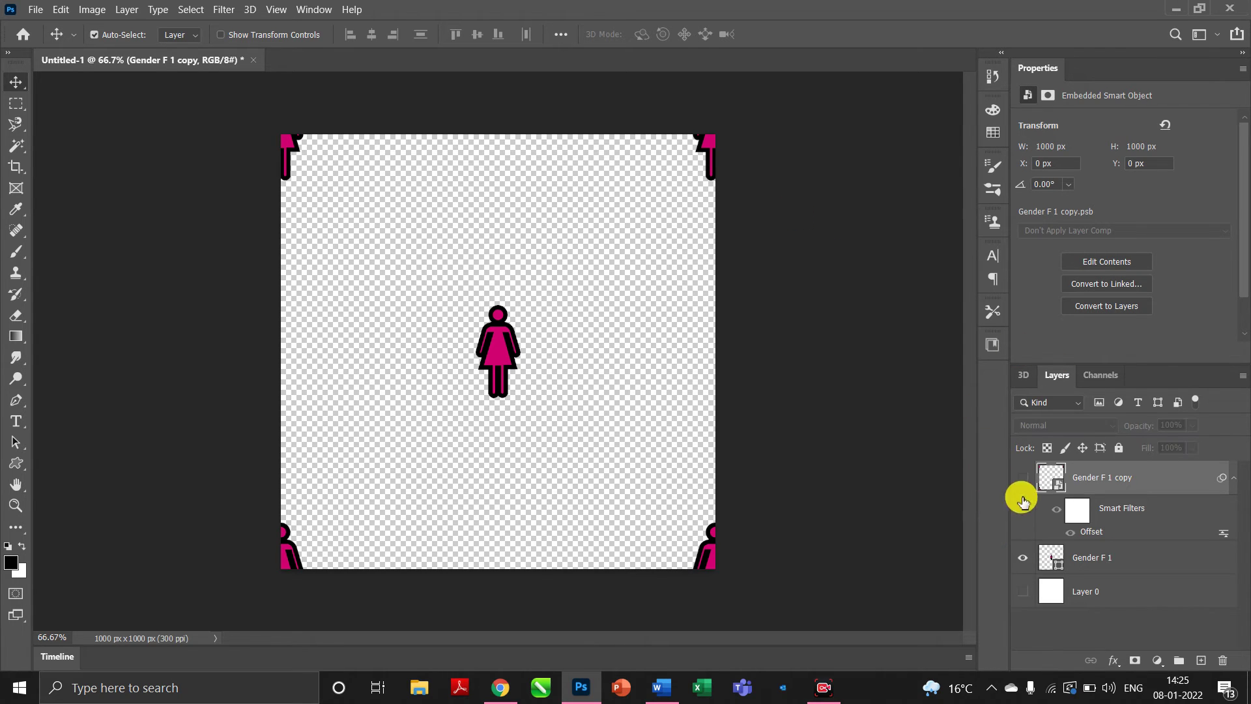
left_click(1022, 561)
left_click(1022, 591)
left_click(1151, 590)
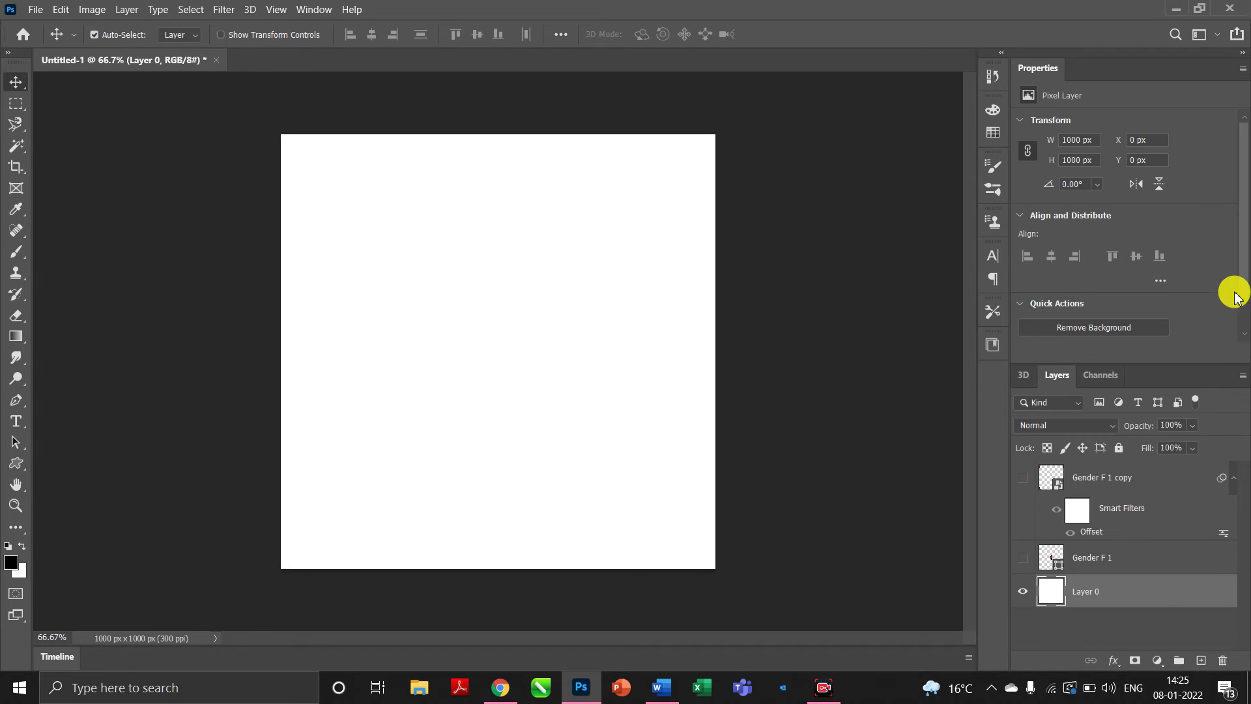
Add a Pattern fill layer above Layer 0 using the newly defined woman figure pattern.
left_click(1157, 662)
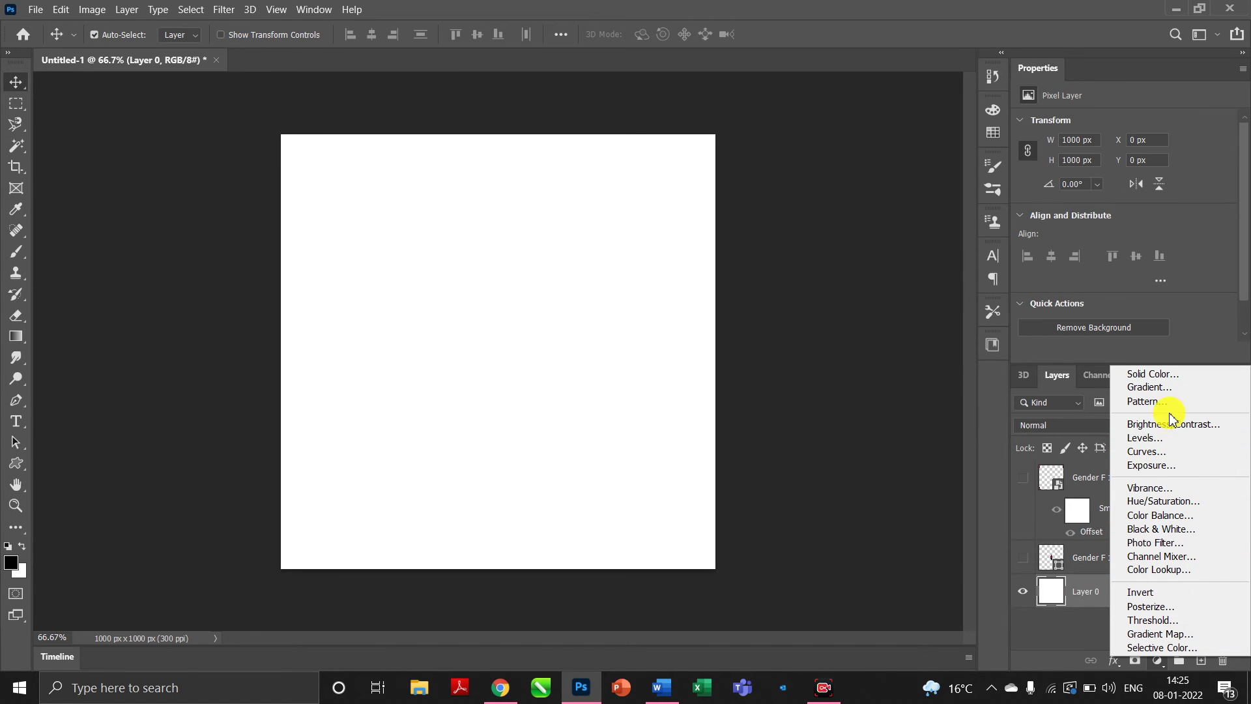
left_click(1148, 401)
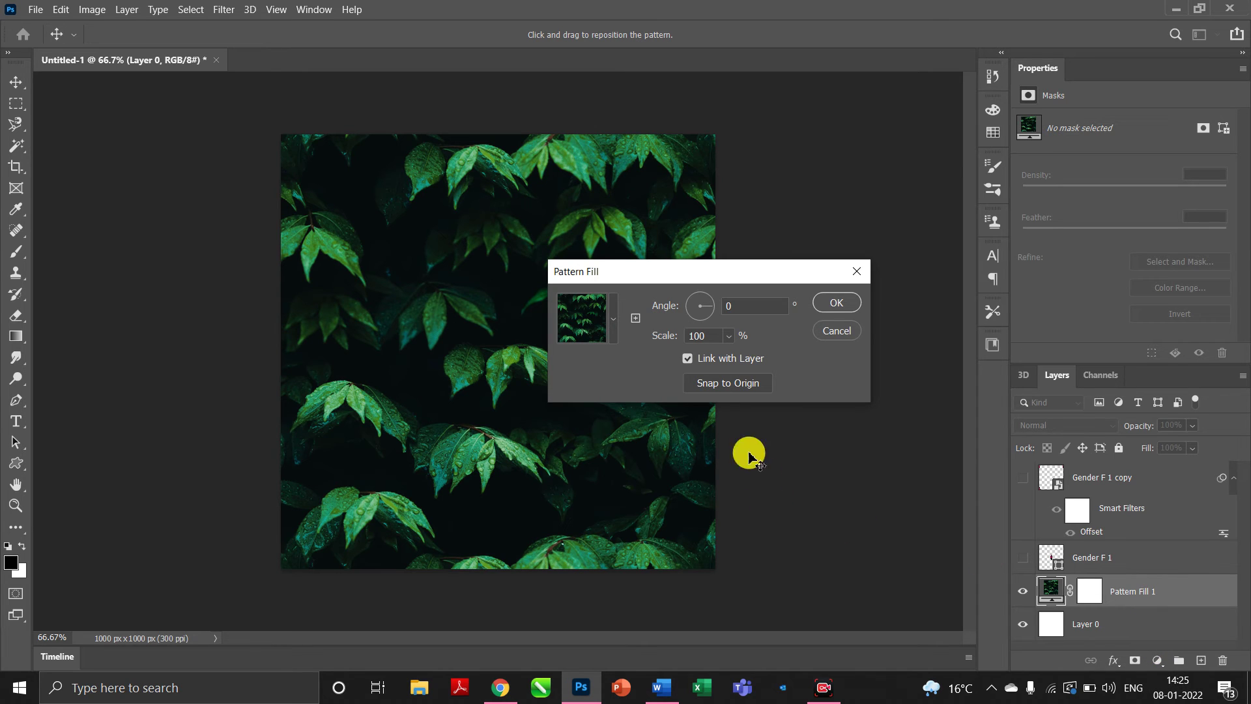
left_click(613, 326)
scroll(582, 437, "down", 3)
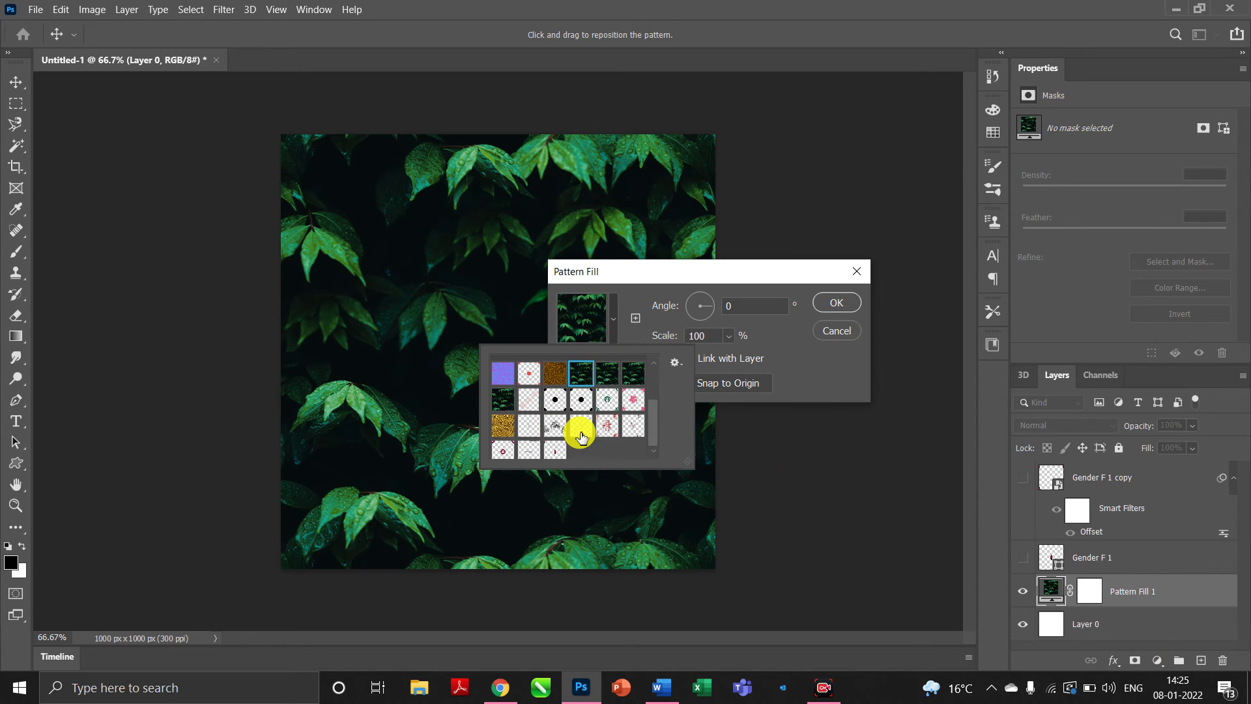
scroll(582, 437, "up", 3)
left_click(630, 317)
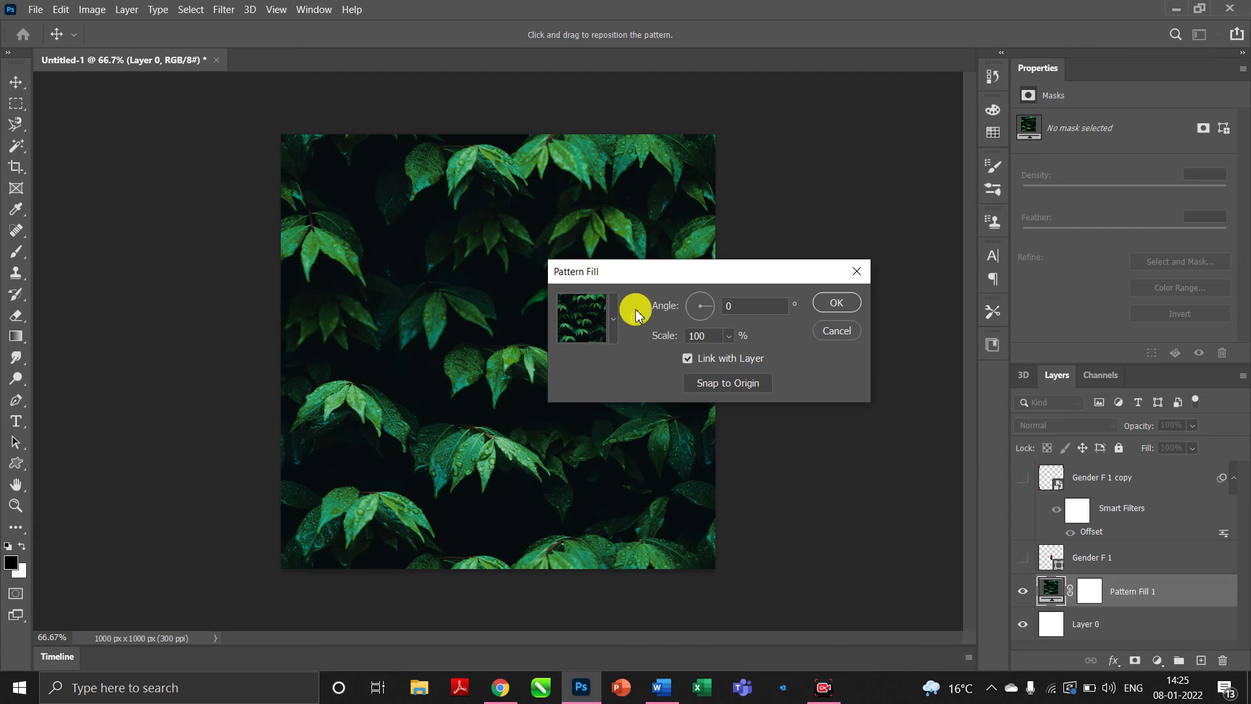
left_click(614, 316)
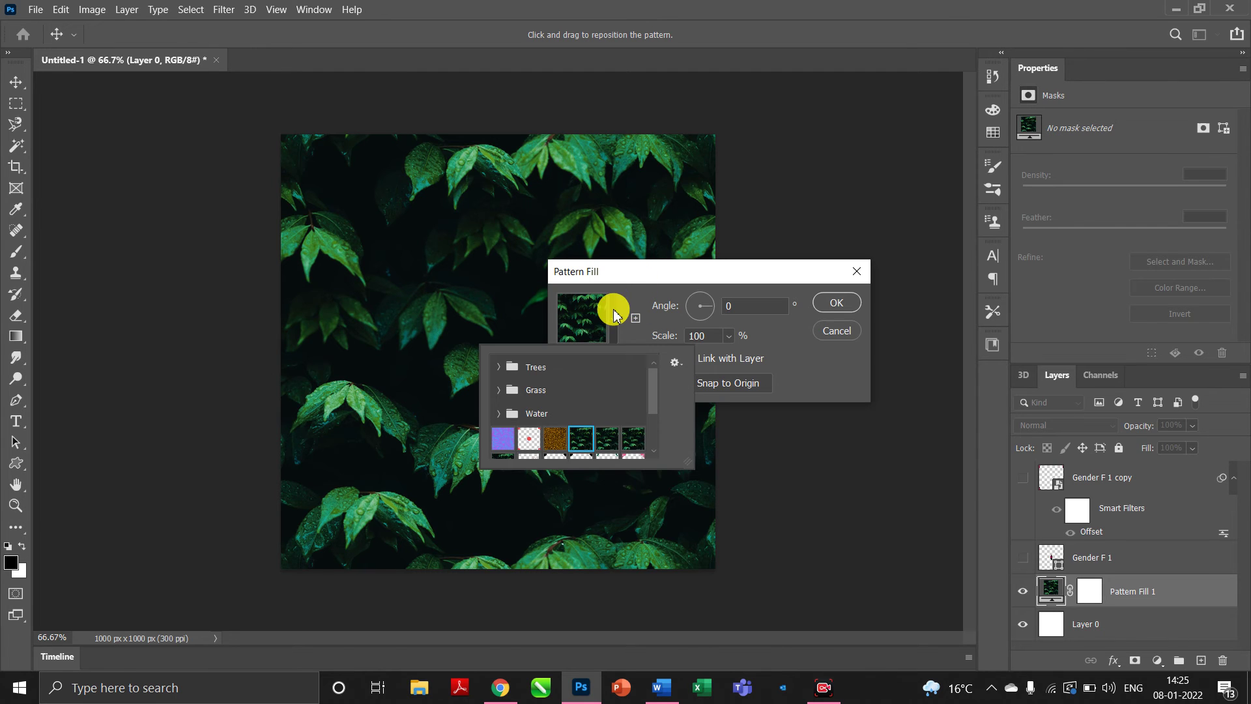
scroll(600, 401, "down", 5)
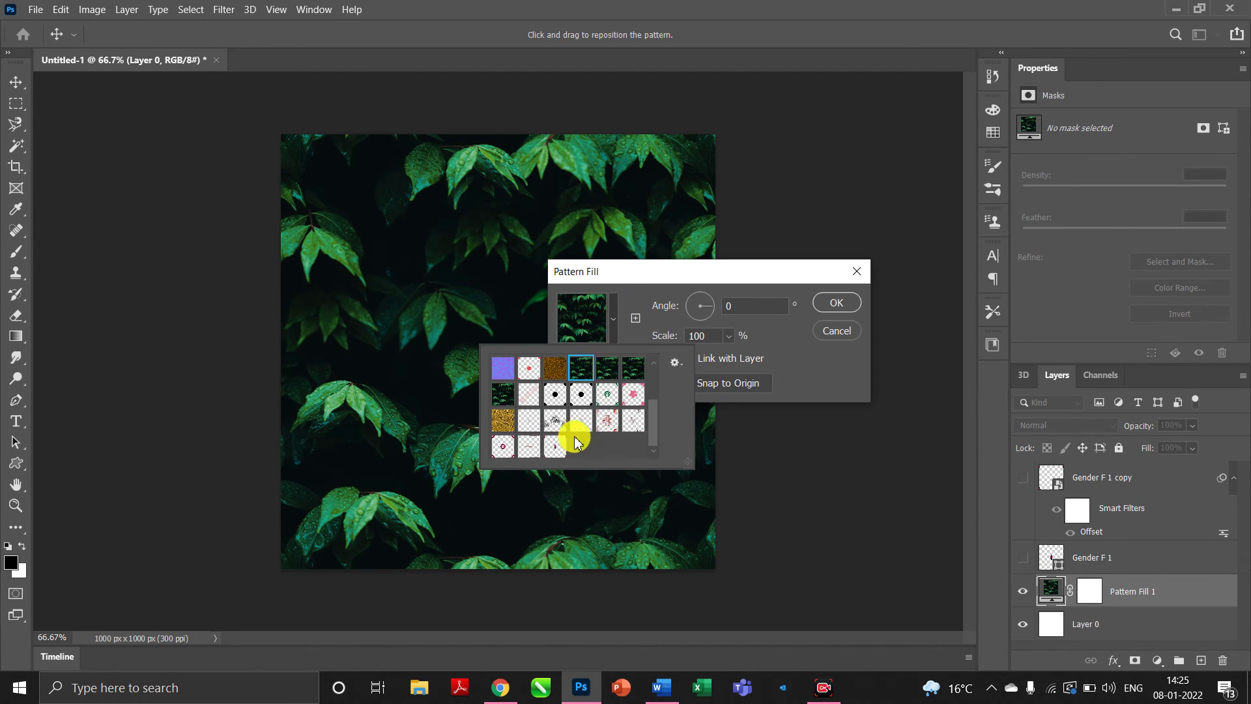
left_click(557, 447)
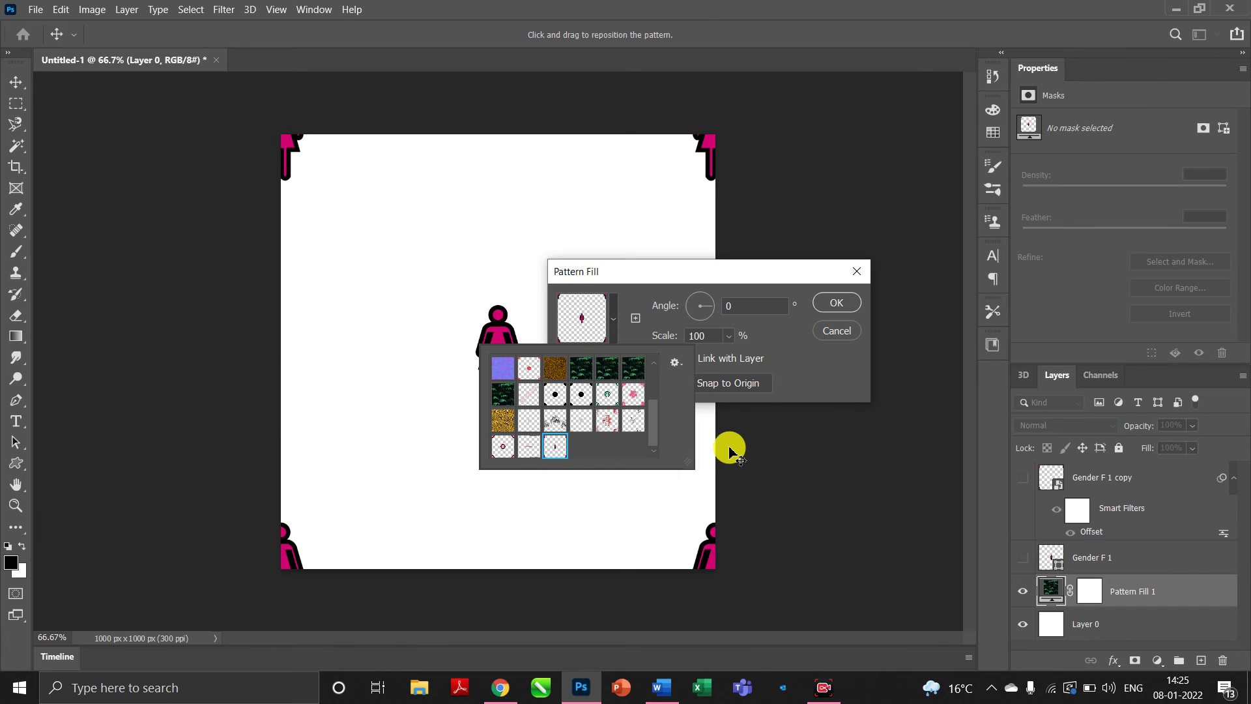
left_click(796, 378)
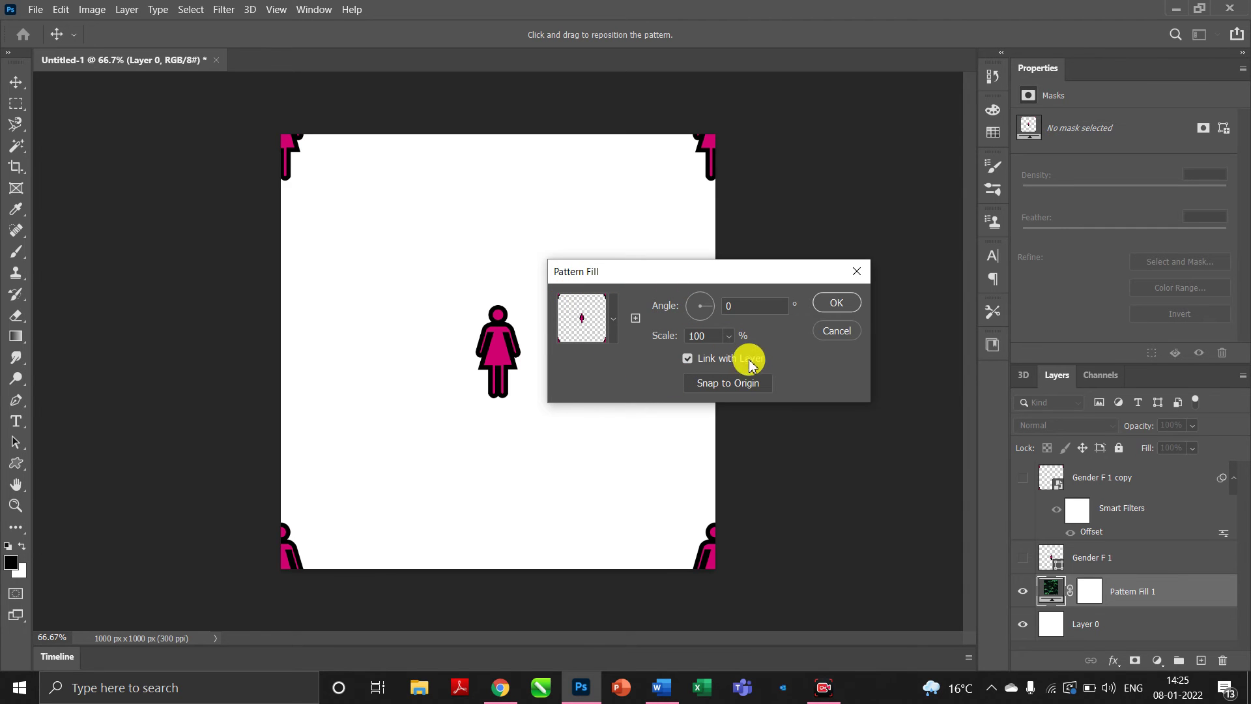
Try the pattern fill at 23% scale and a 53.96° angle, and reset the angle to 0.
left_click(728, 336)
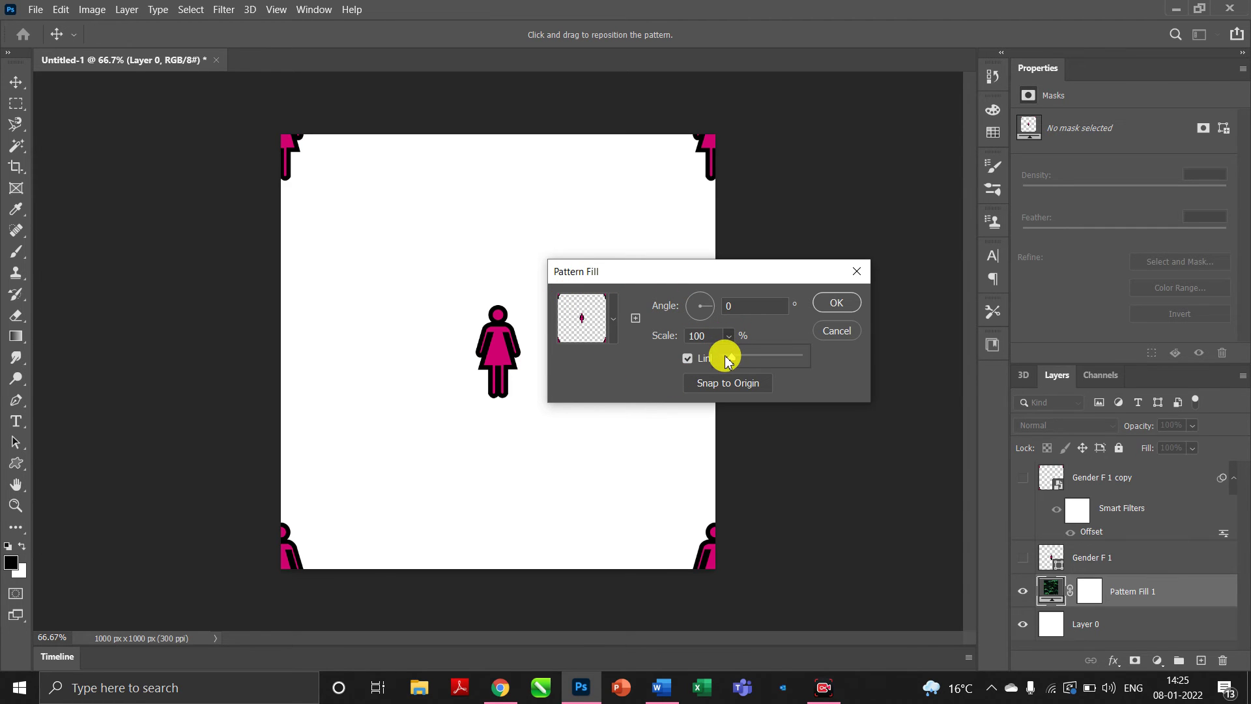
left_click_drag(726, 354, 713, 394)
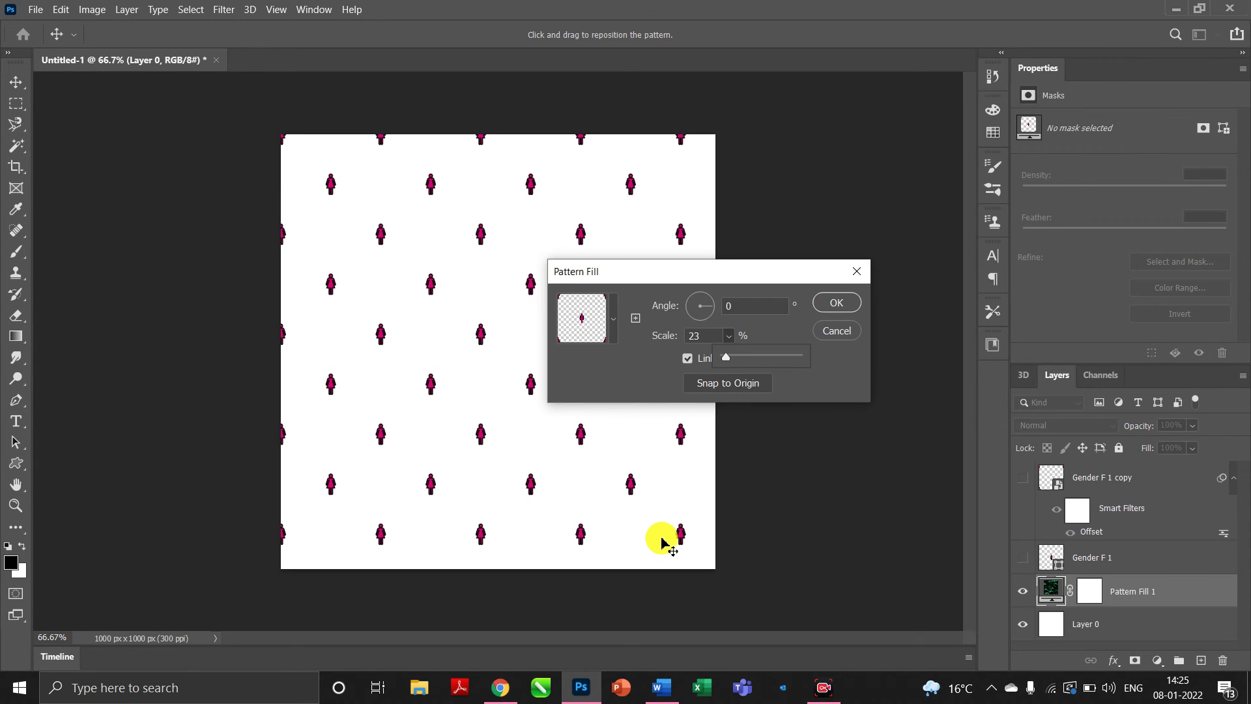
left_click(707, 295)
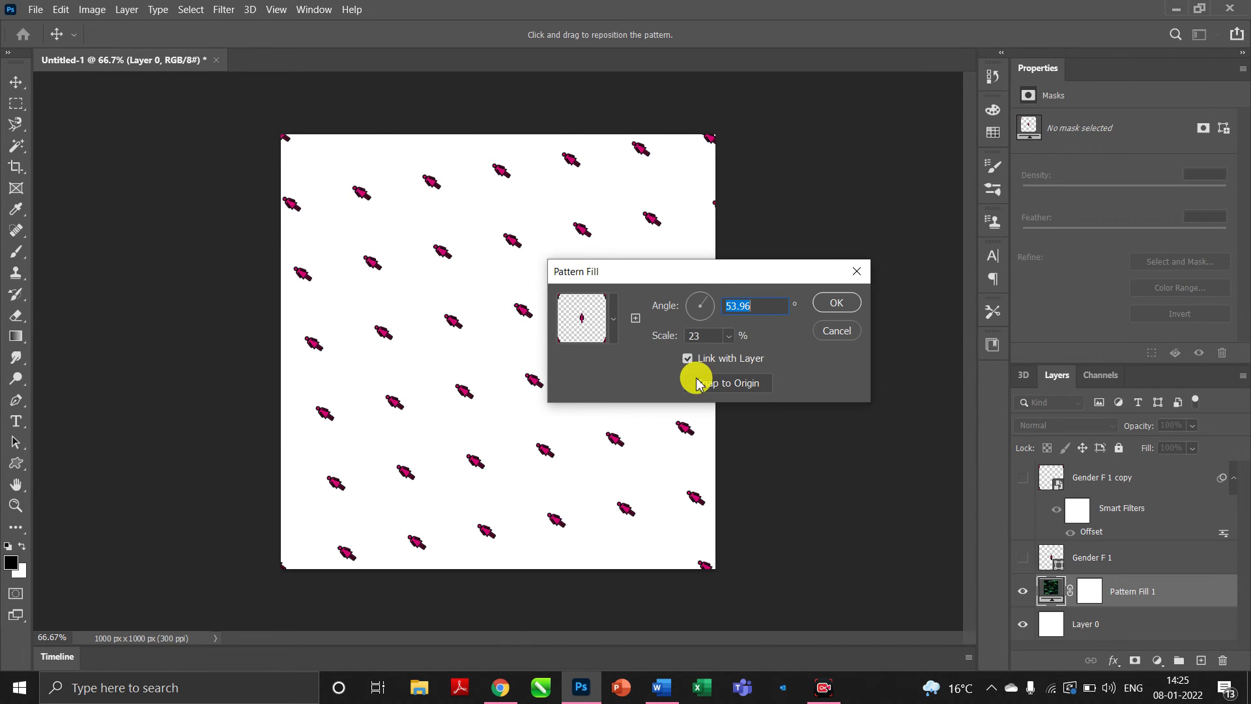
type("0")
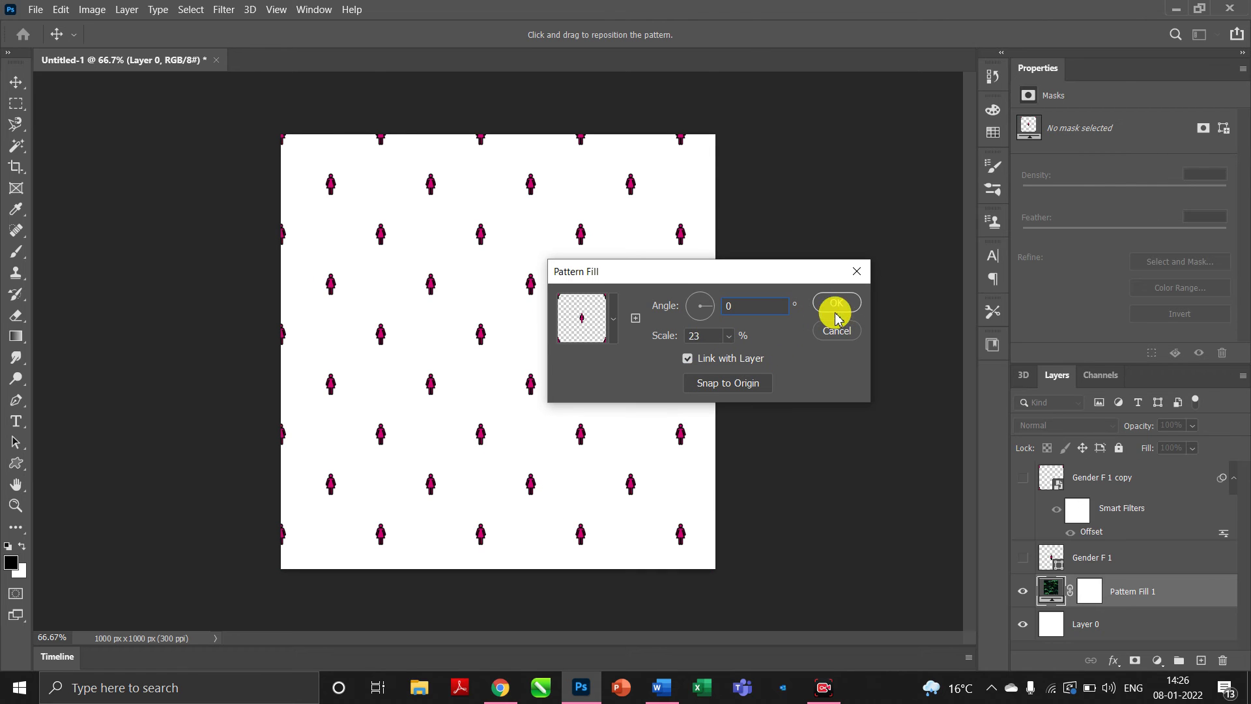
Set the pattern fill's scale to 56% and apply the fill.
left_click(728, 336)
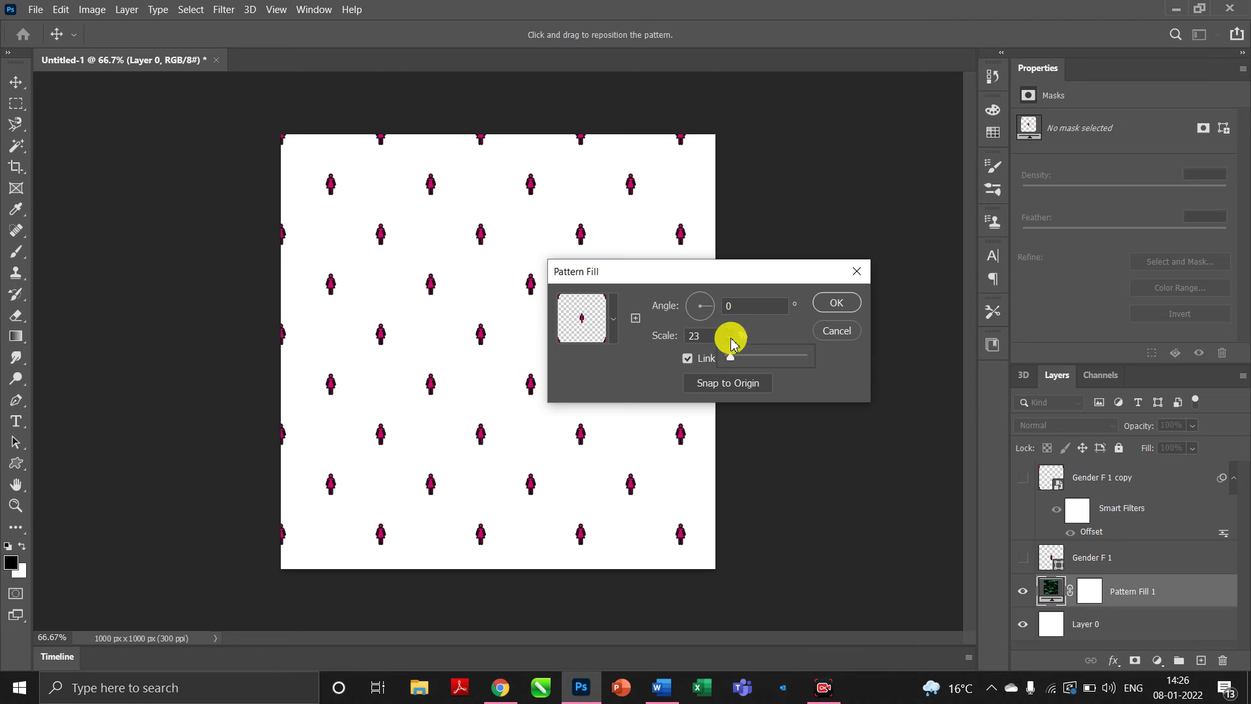
left_click_drag(726, 353, 734, 358)
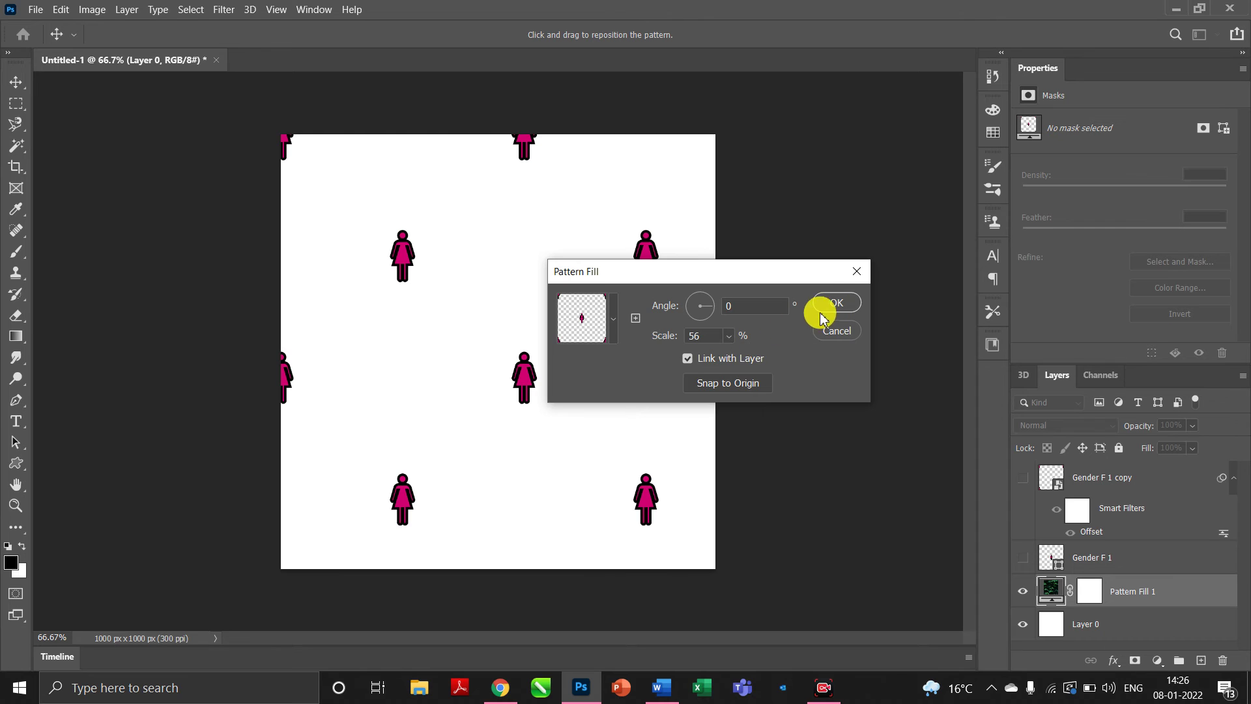
left_click(837, 302)
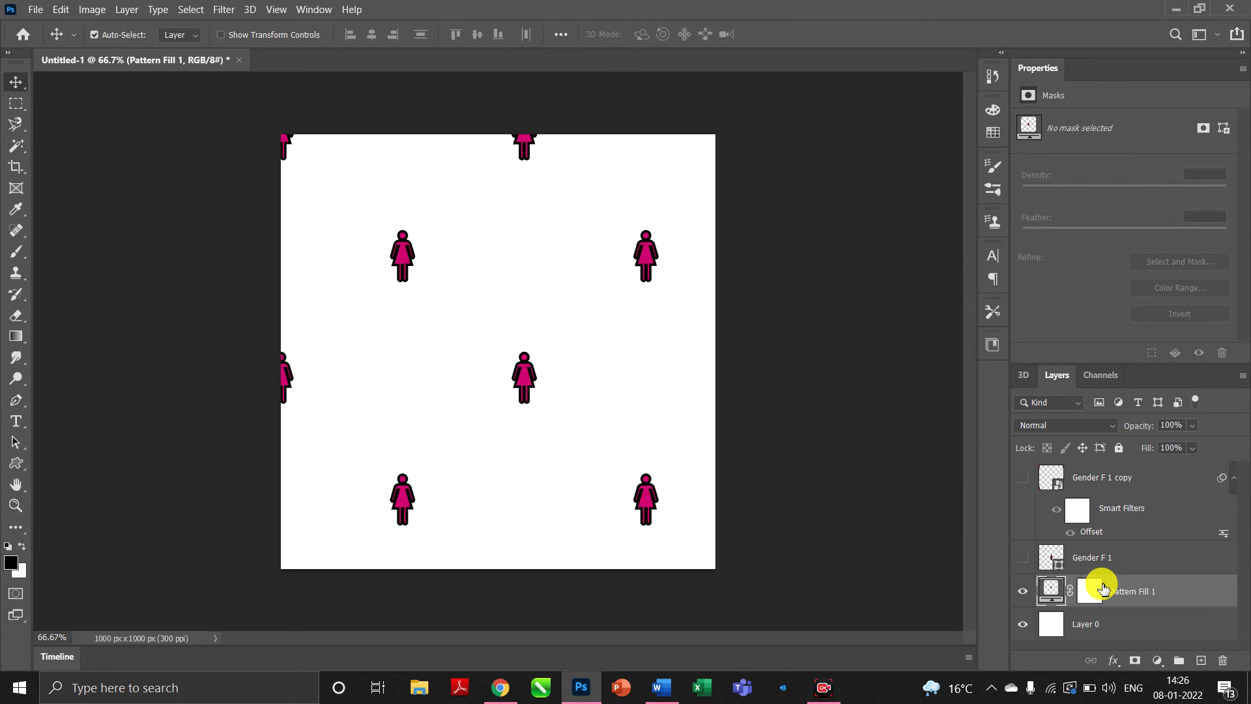
Hide the Pattern Fill 1 layer and show only the original Gender F 1 figure over the white background.
left_click(1022, 591)
left_click(1023, 557)
left_click(1022, 477)
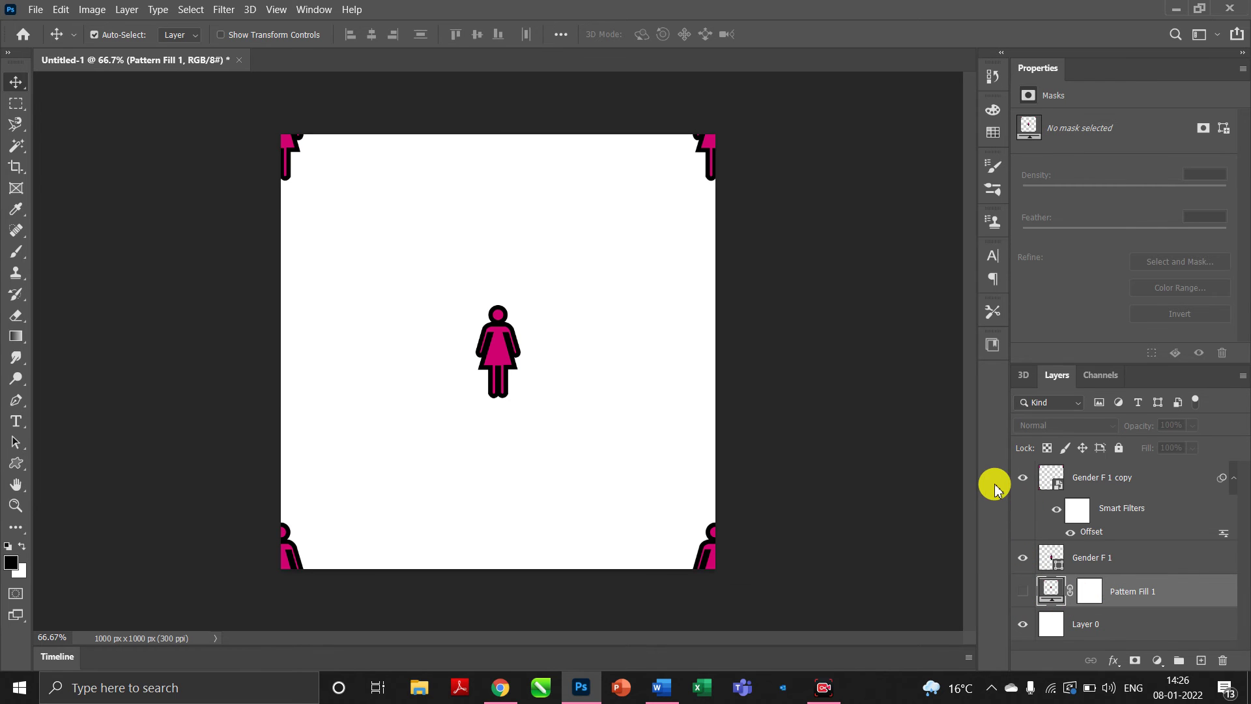
left_click(1023, 477)
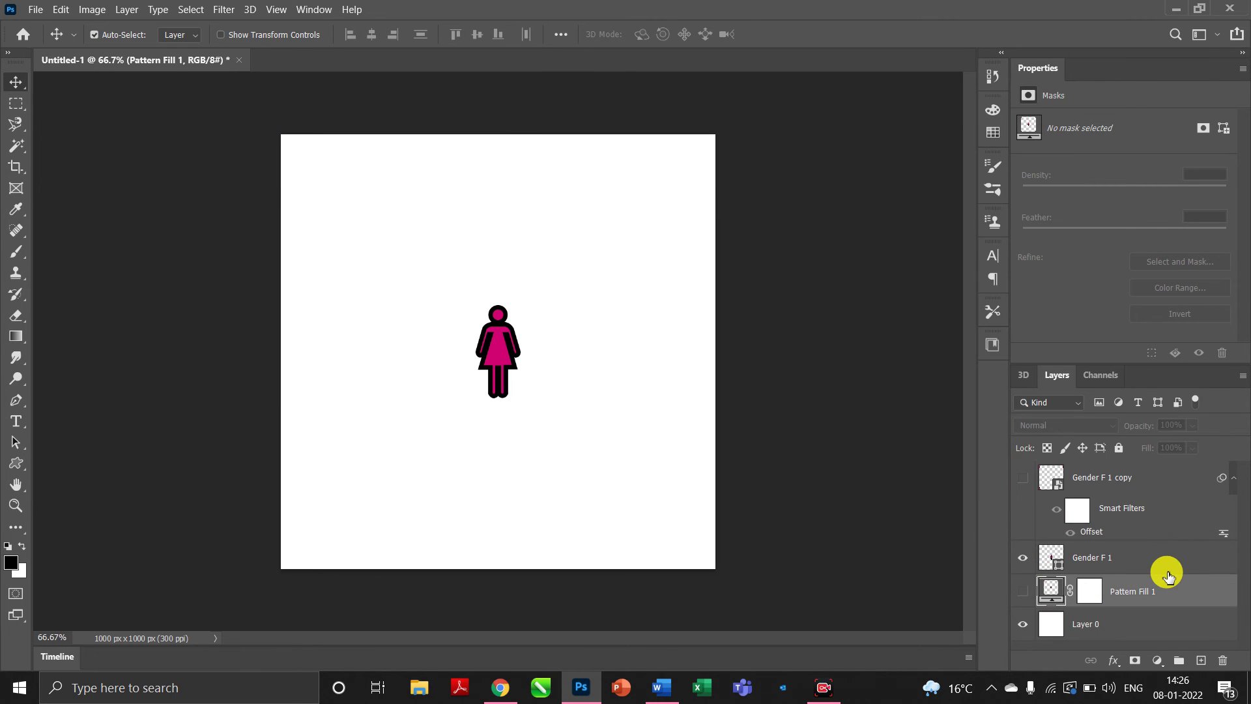
Duplicate the Gender F 1 layer and start the Offset filter on the copy, converting it to a smart object.
left_click(1156, 565)
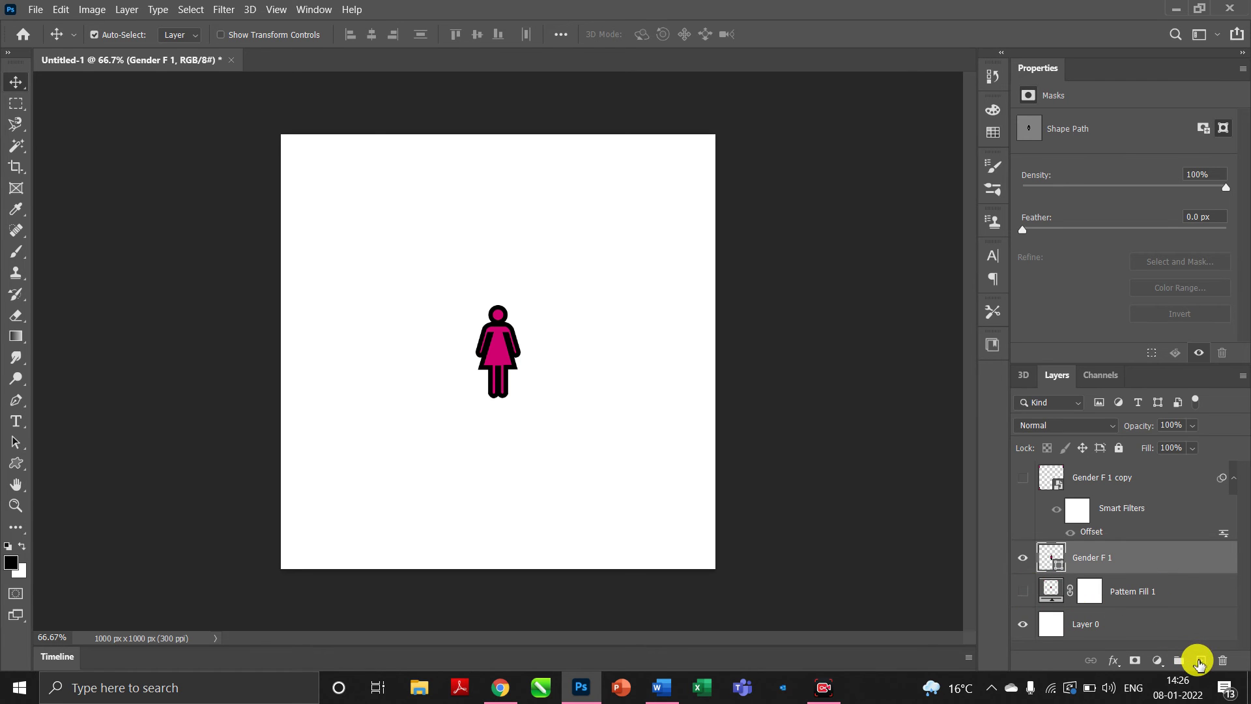
left_click_drag(1196, 560, 1203, 665)
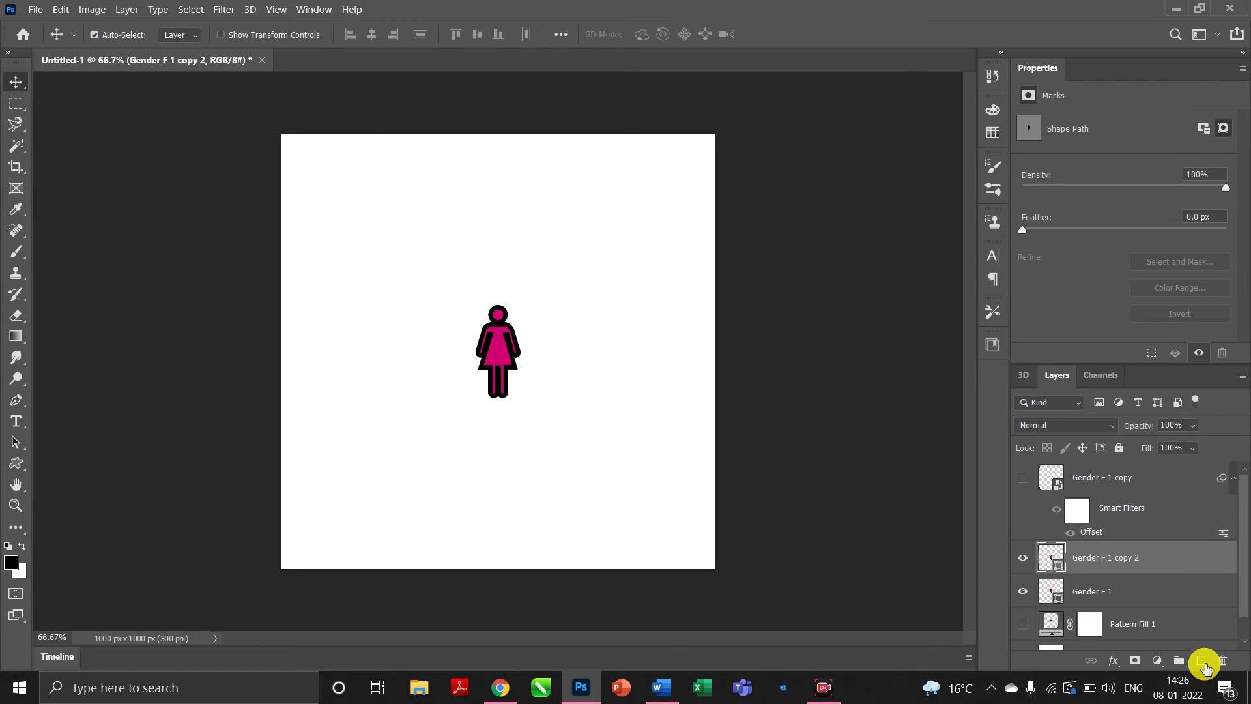
left_click(219, 14)
mouse_move(307, 337)
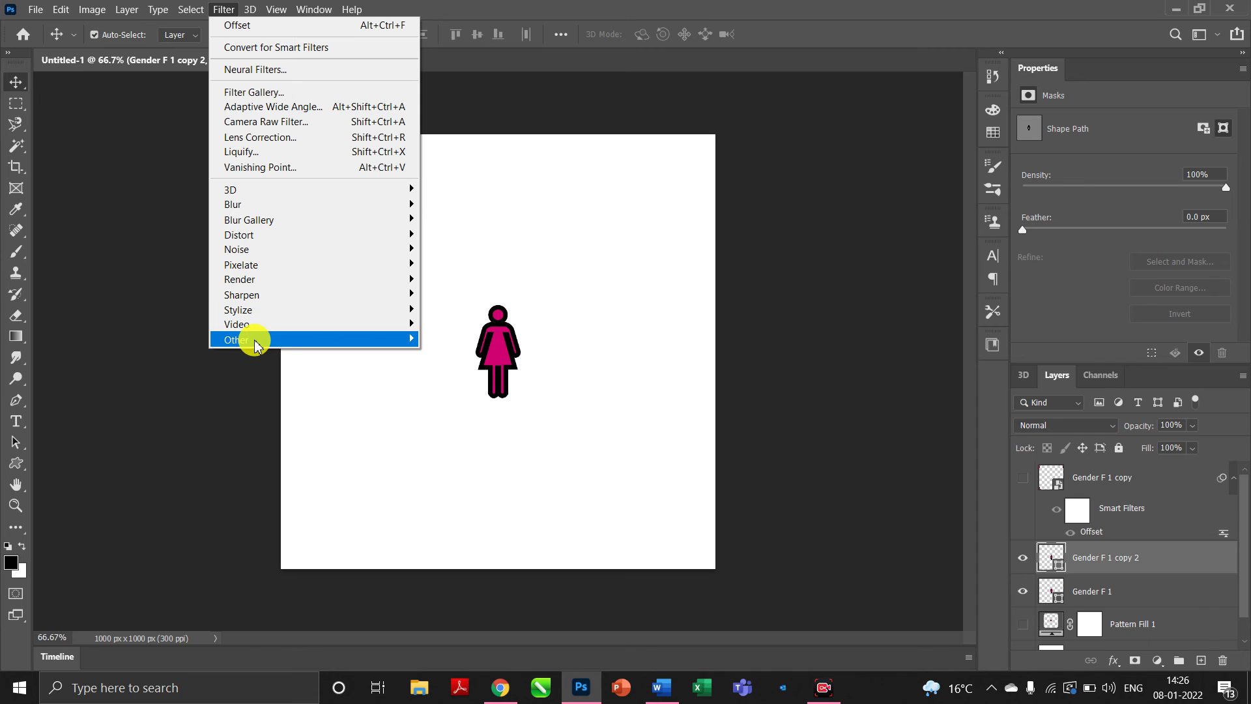
mouse_move(358, 341)
left_click(447, 413)
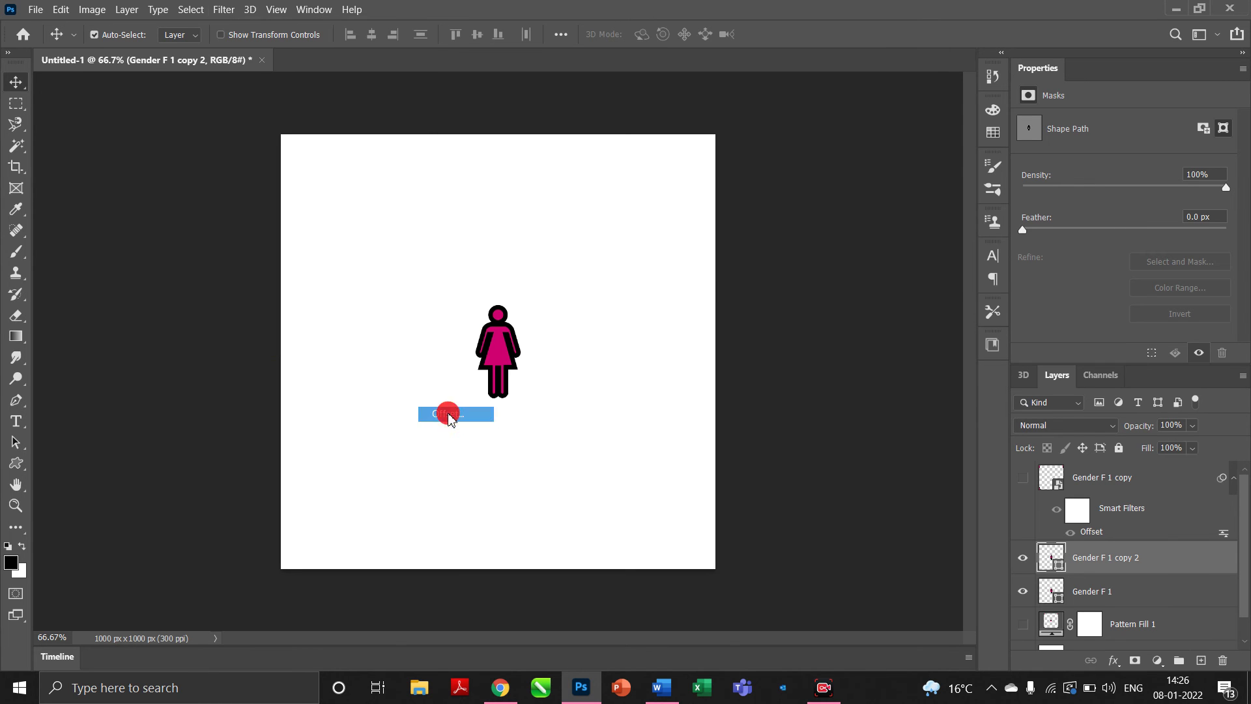
left_click(624, 280)
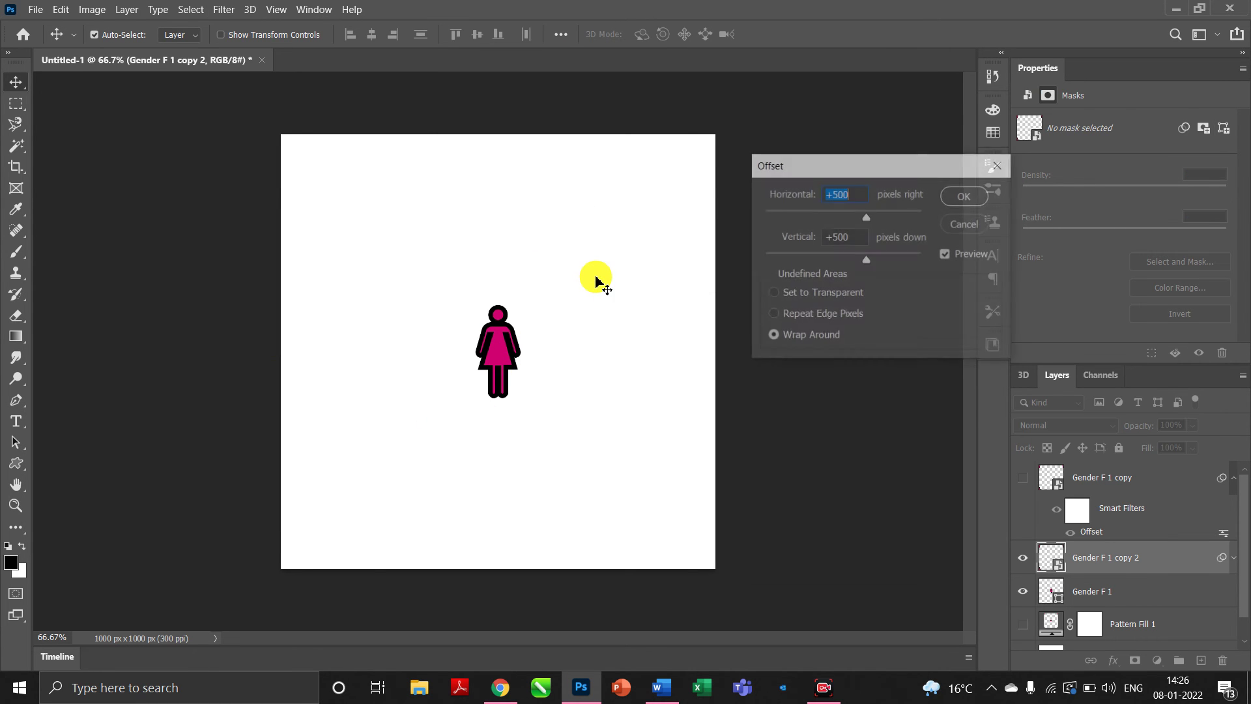
Offset the copied figure by +250 pixels horizontally and +250 pixels vertically, keeping Wrap Around for undefined areas.
left_click(851, 195)
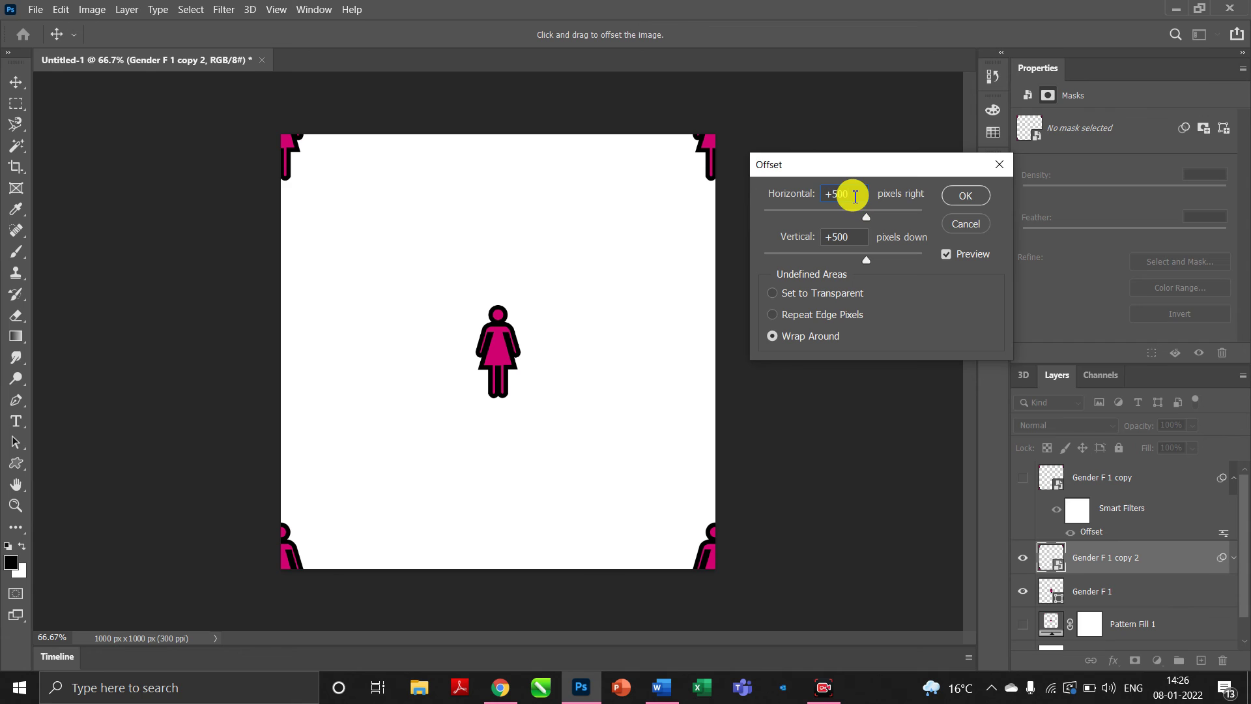
key("BackSpace")
type("25")
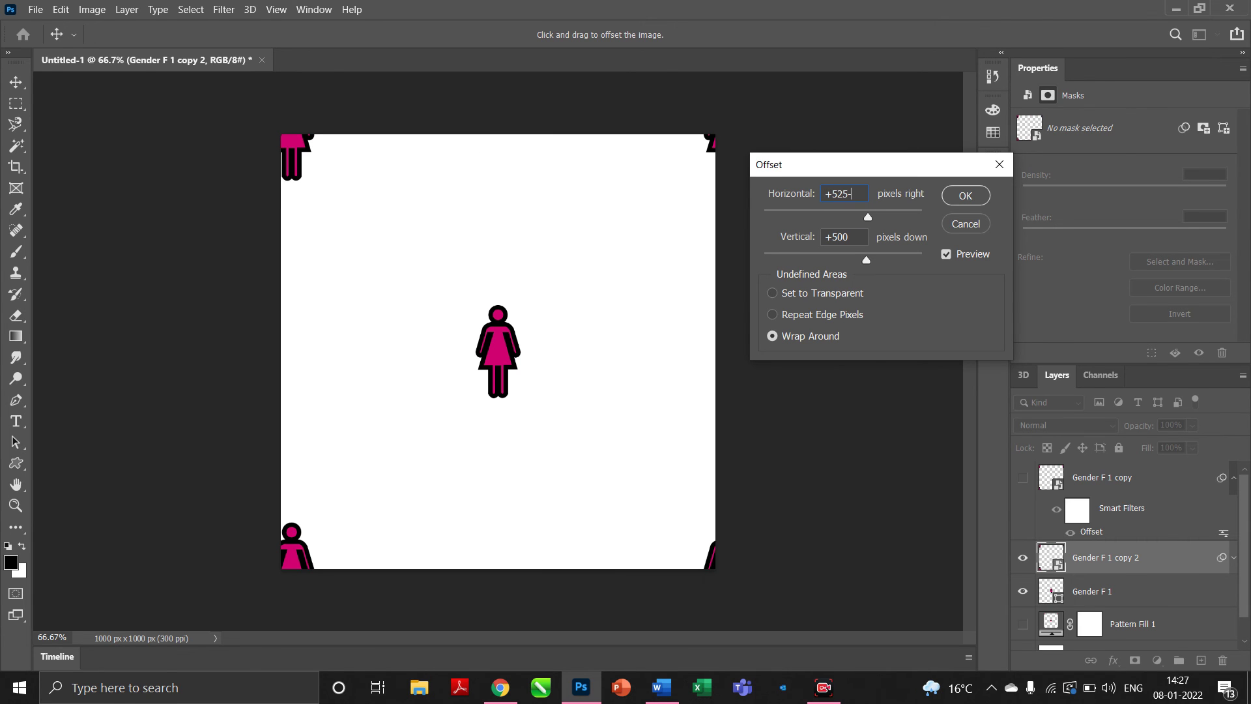
key("BackSpace")
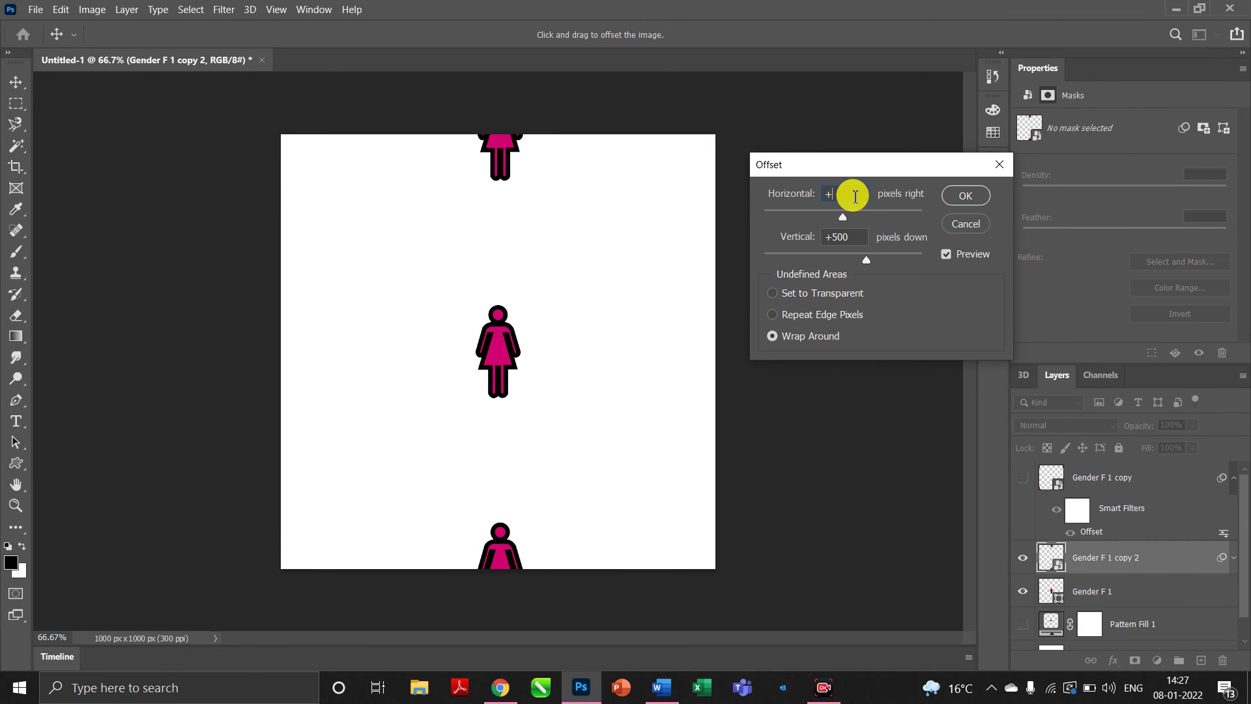
type("250")
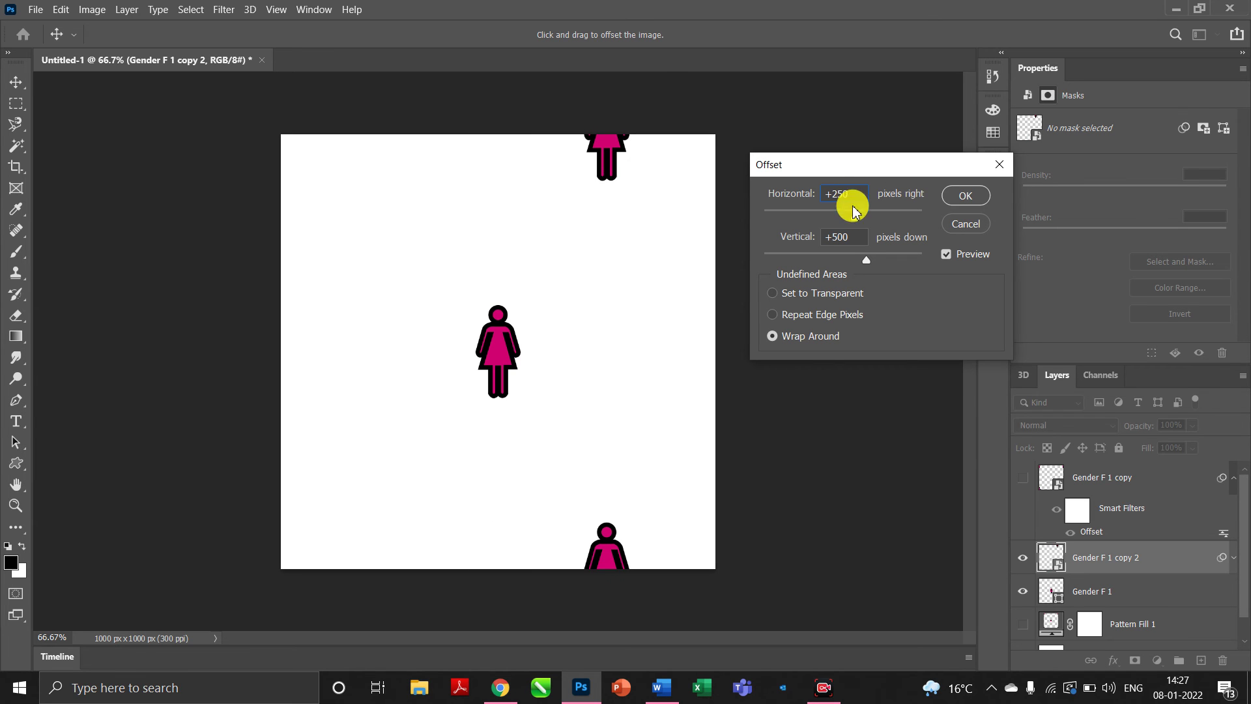
double_click(852, 236)
key("BackSpace")
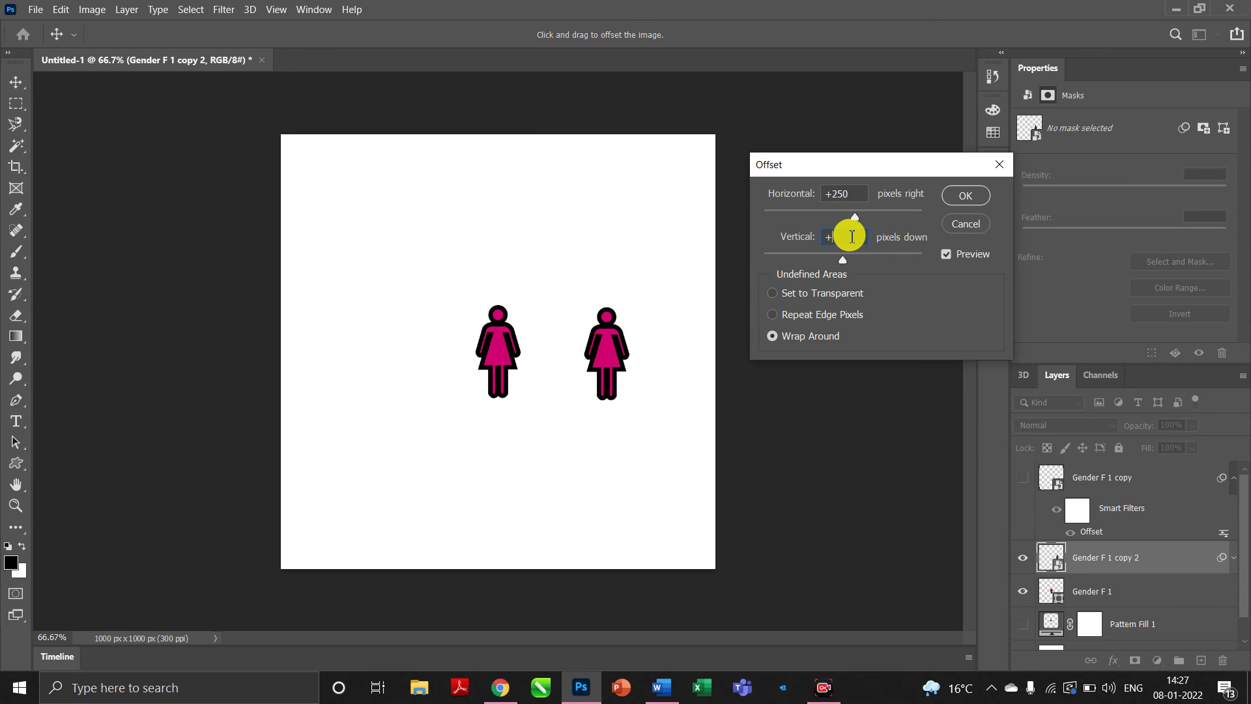
type("250")
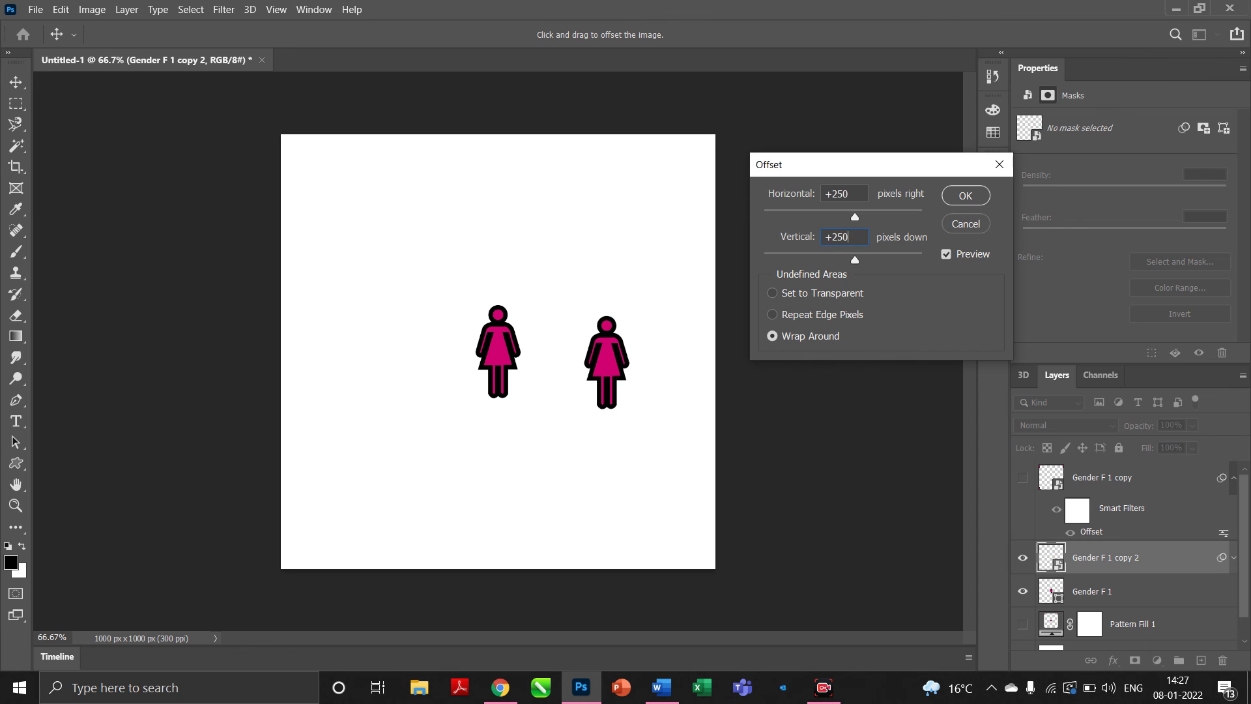
left_click(958, 196)
Hide the white Layer 0 and define the two-figure tile as a pattern named Pattern 6.
scroll(1117, 552, "down", 2)
scroll(1117, 551, "up", 2)
scroll(1117, 551, "down", 2)
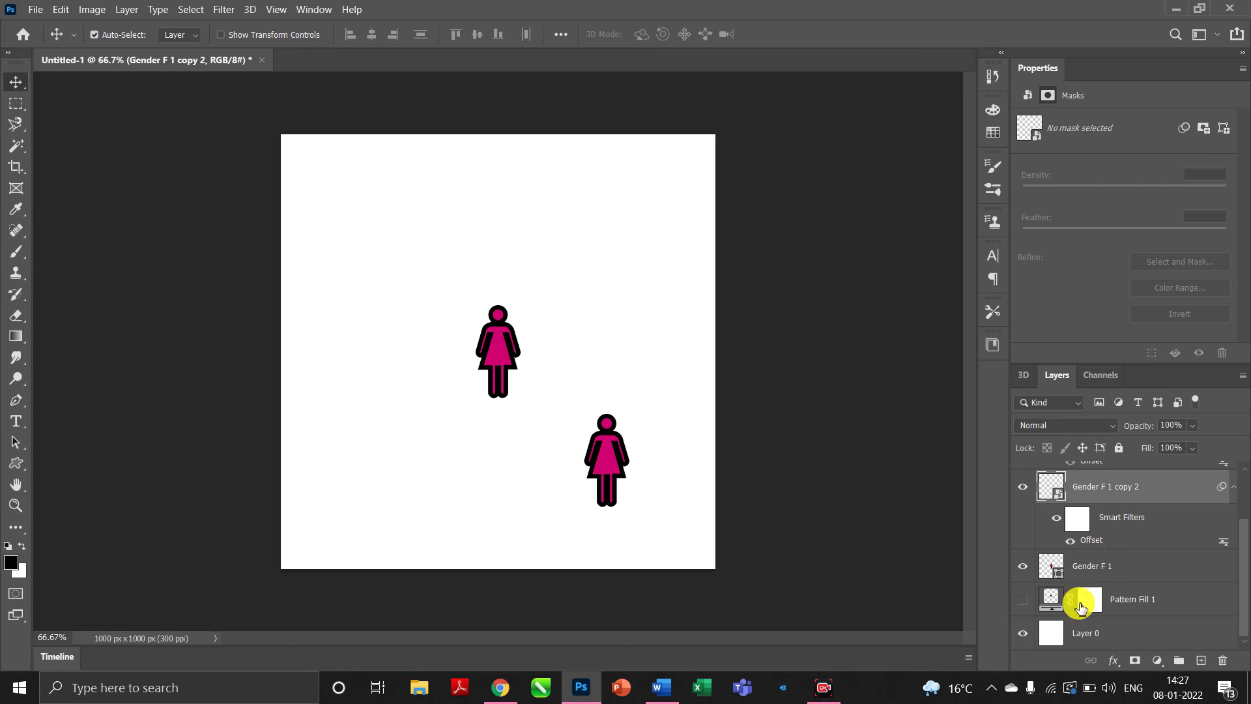
left_click(1022, 632)
left_click(36, 7)
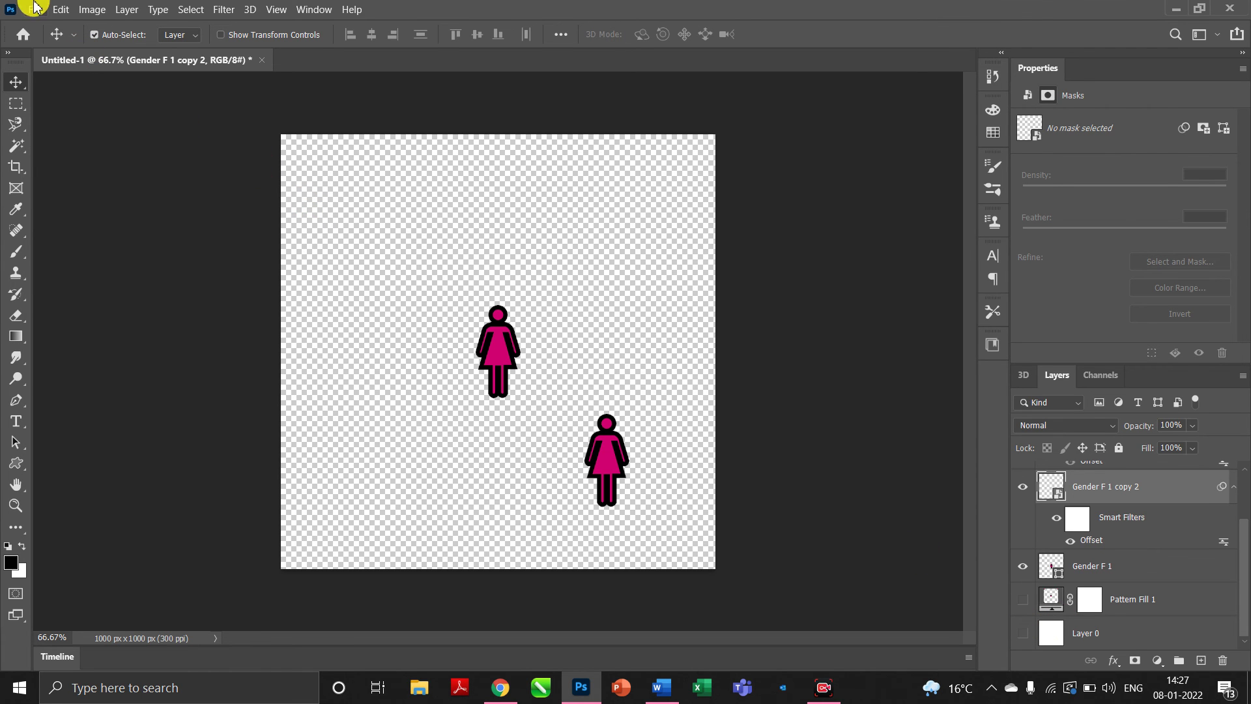
left_click(48, 12)
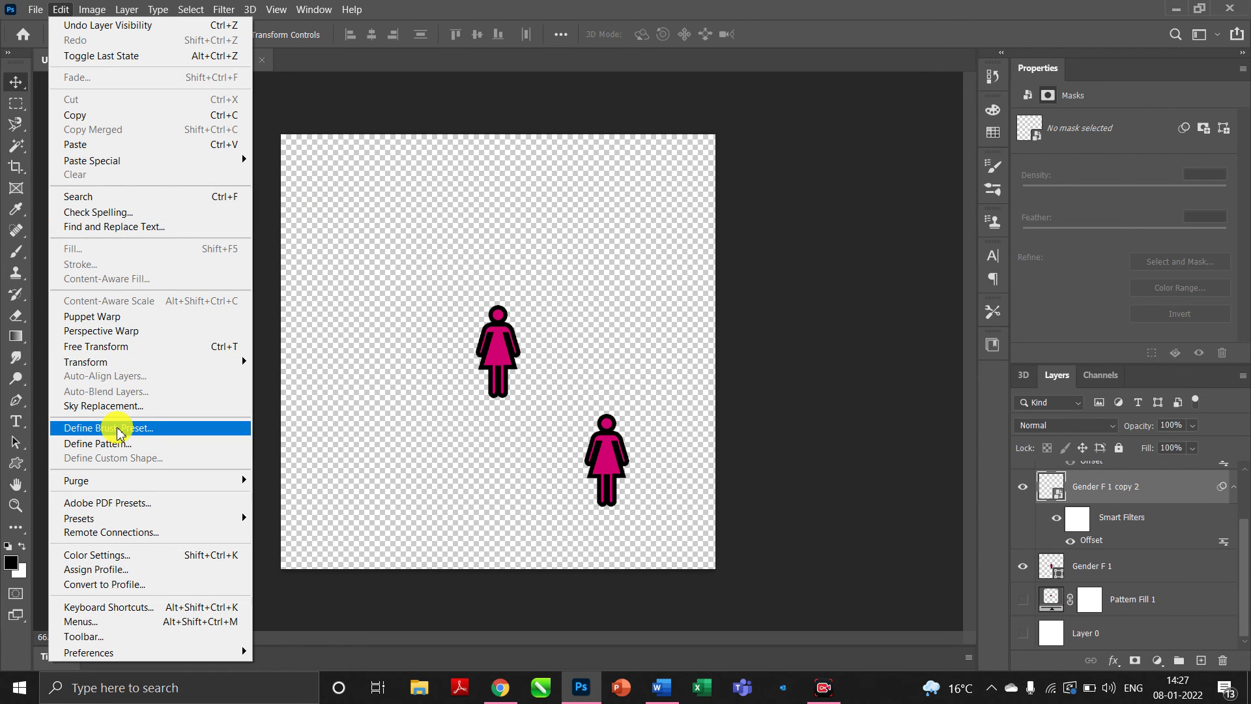
left_click(129, 442)
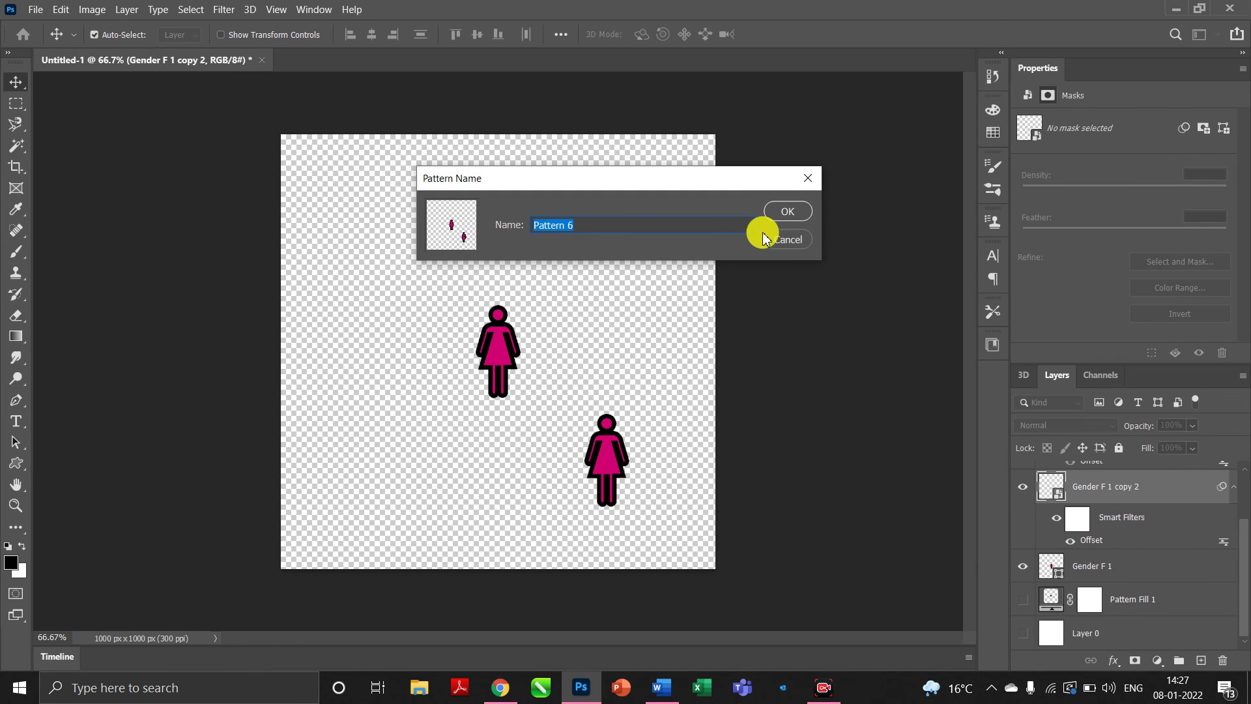
left_click(788, 212)
Hide the Gender F 1 copy 2 and Gender F 1 layers, then show and select Layer 0.
scroll(1165, 502, "up", 2)
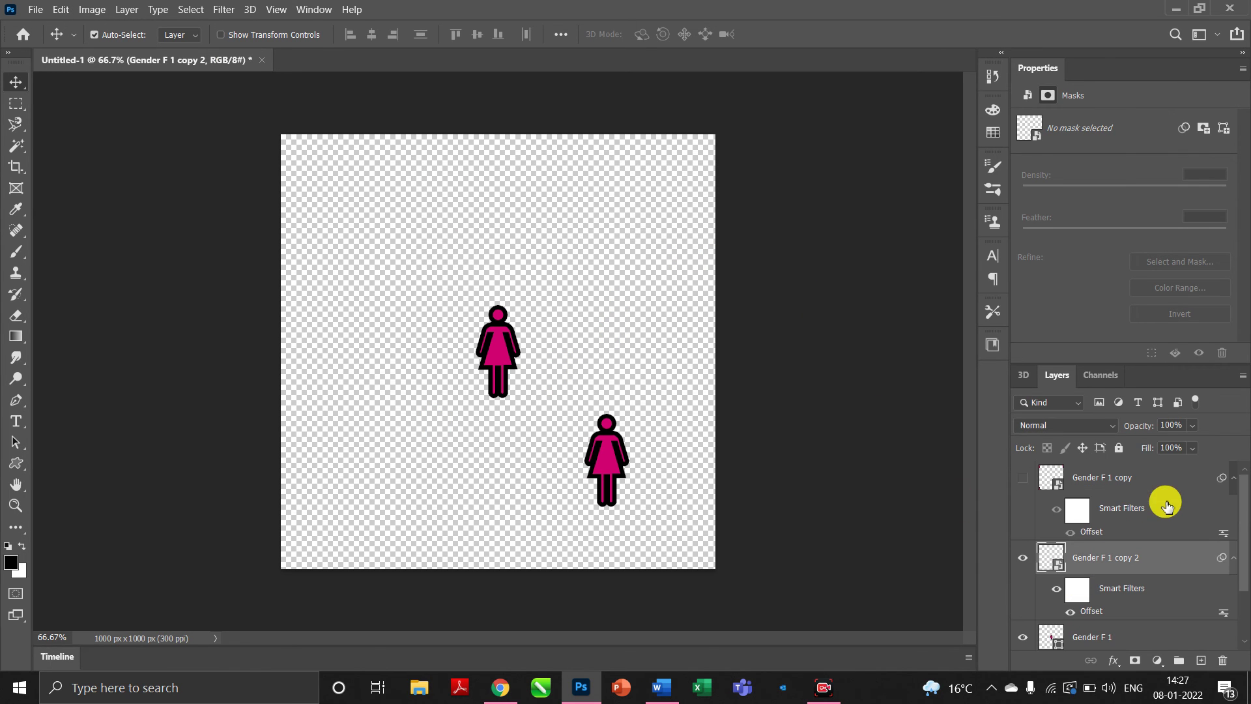
left_click(1024, 558)
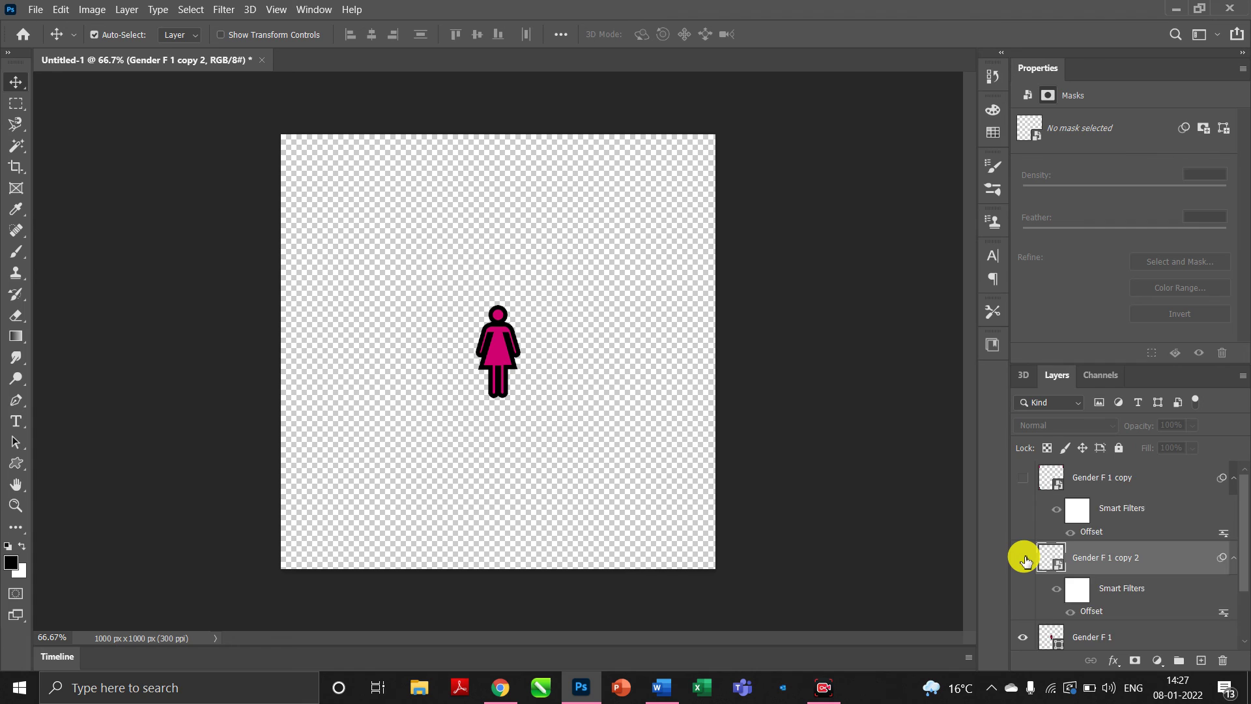
scroll(1024, 560, "down", 2)
left_click(1024, 562)
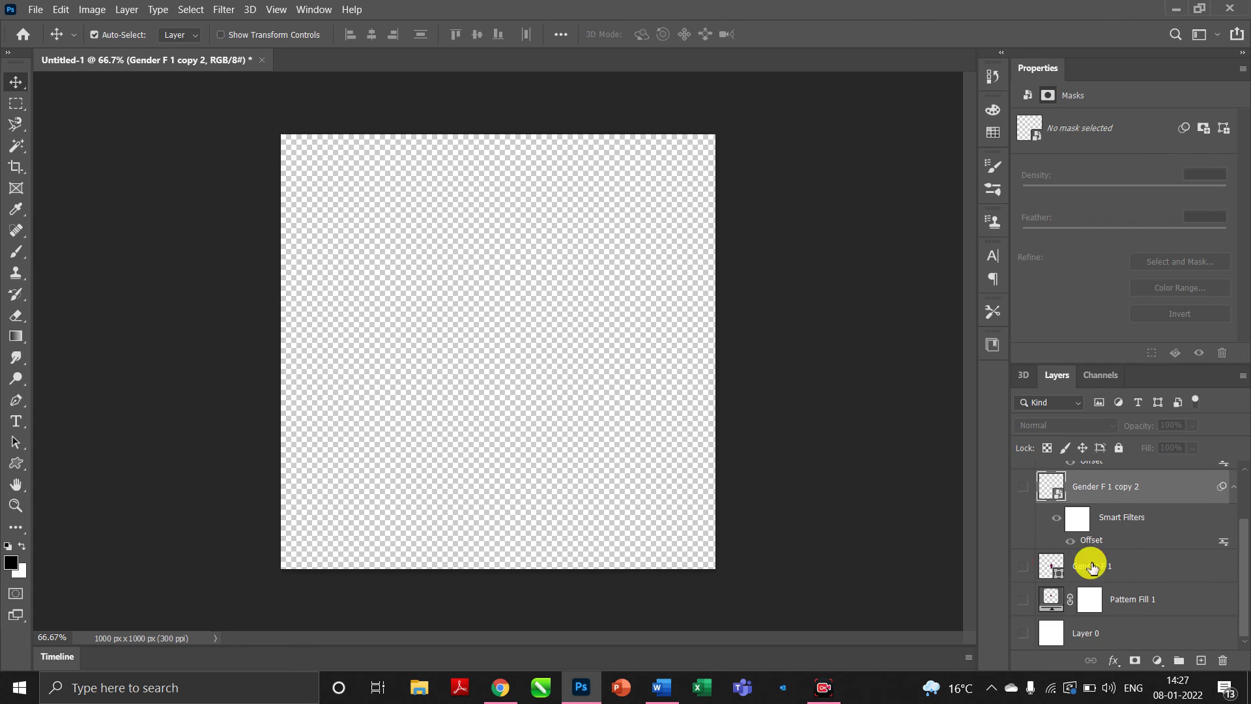
left_click(1023, 634)
left_click(1145, 632)
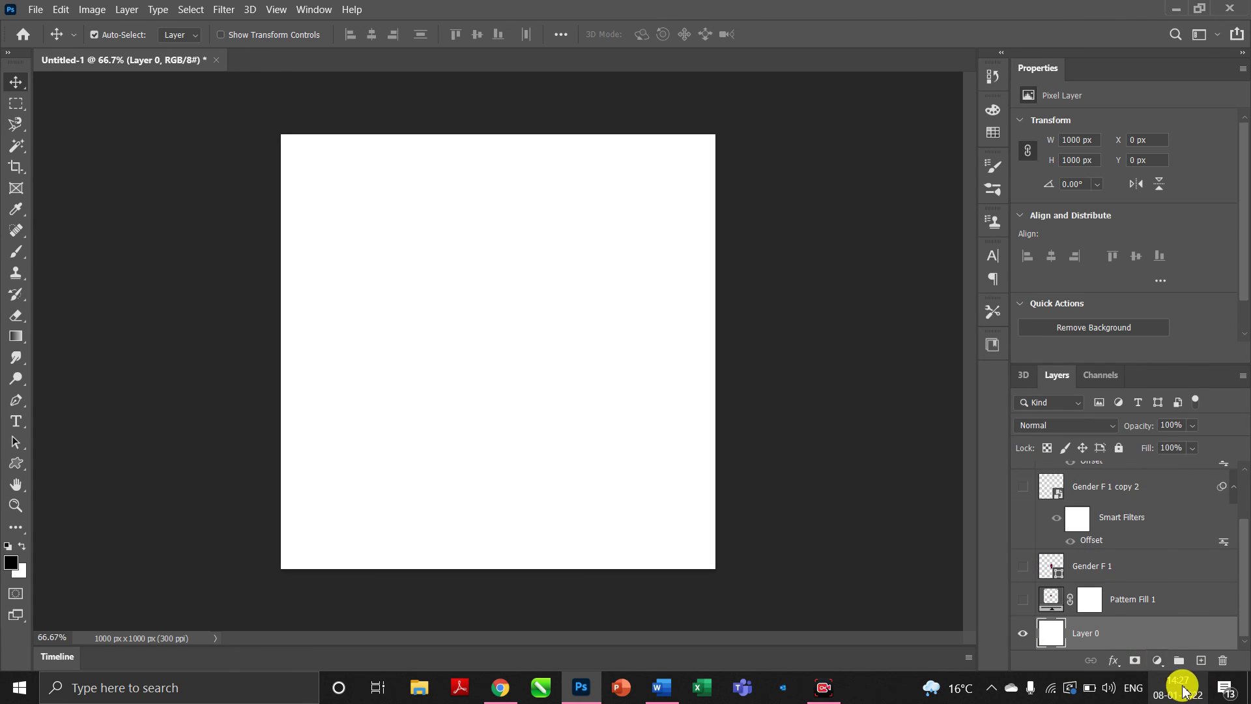
Add a Pattern fill layer above Layer 0 using the newly defined two-figure pattern.
left_click(1160, 660)
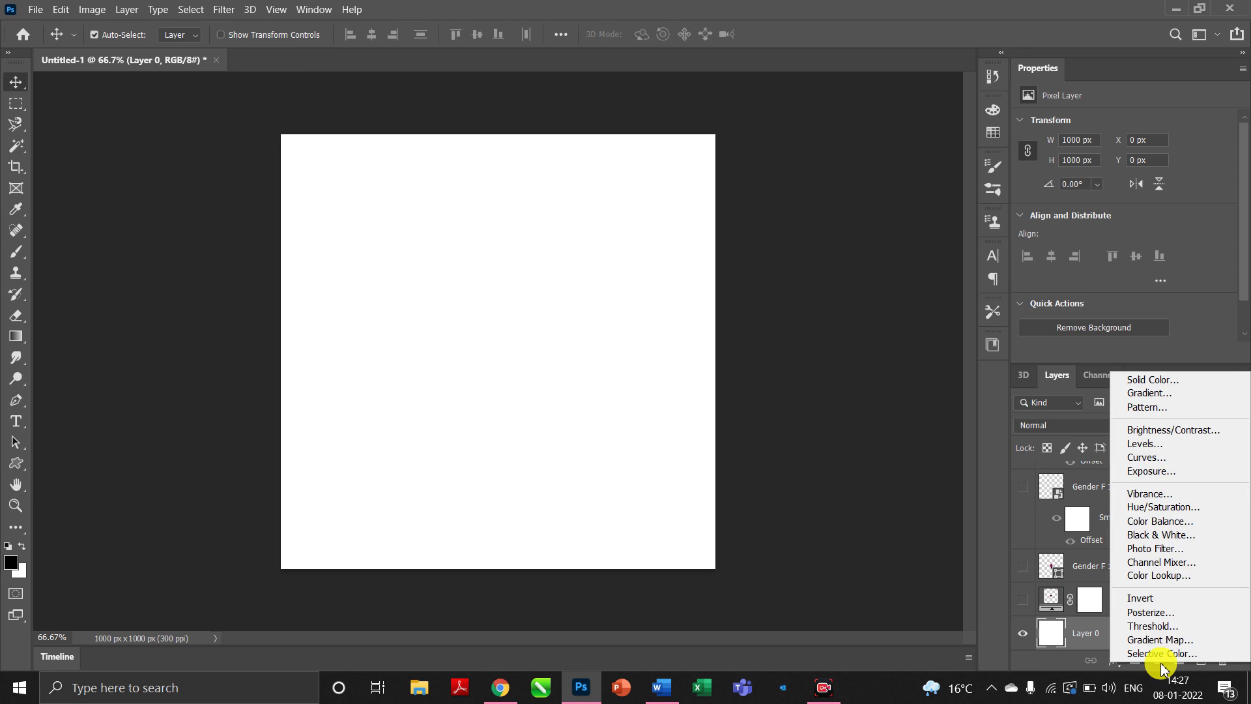
left_click(1147, 410)
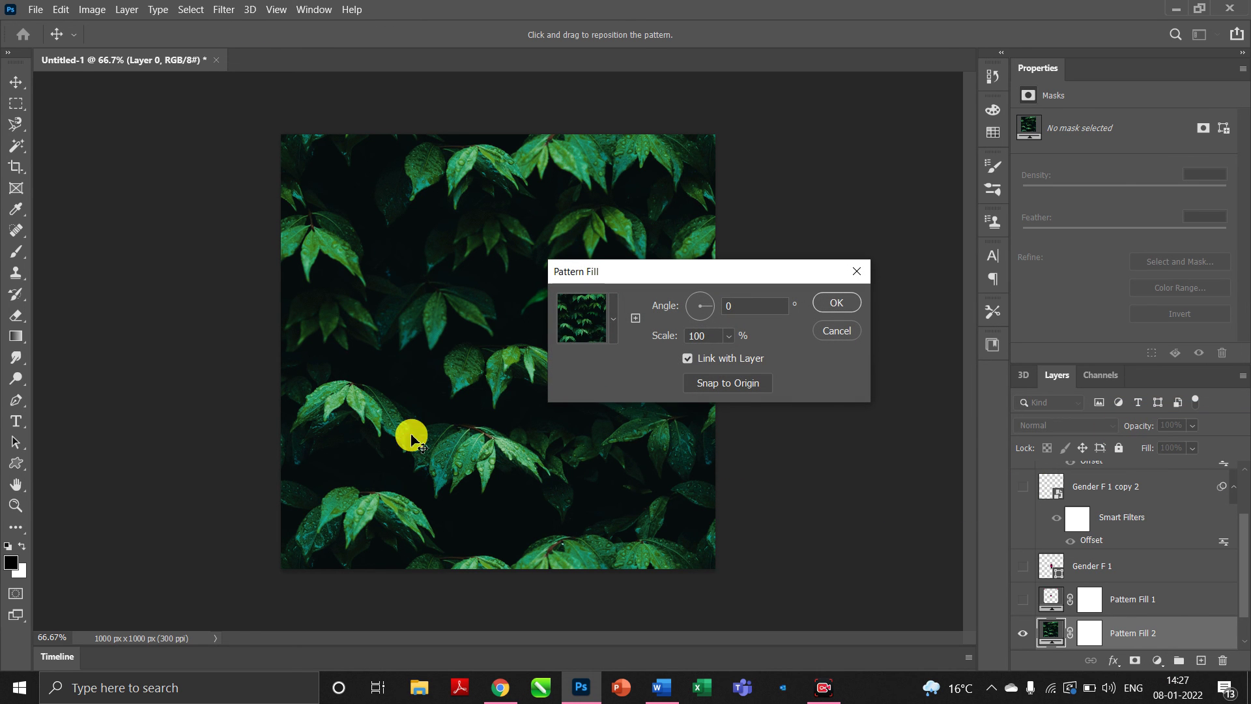
left_click(614, 317)
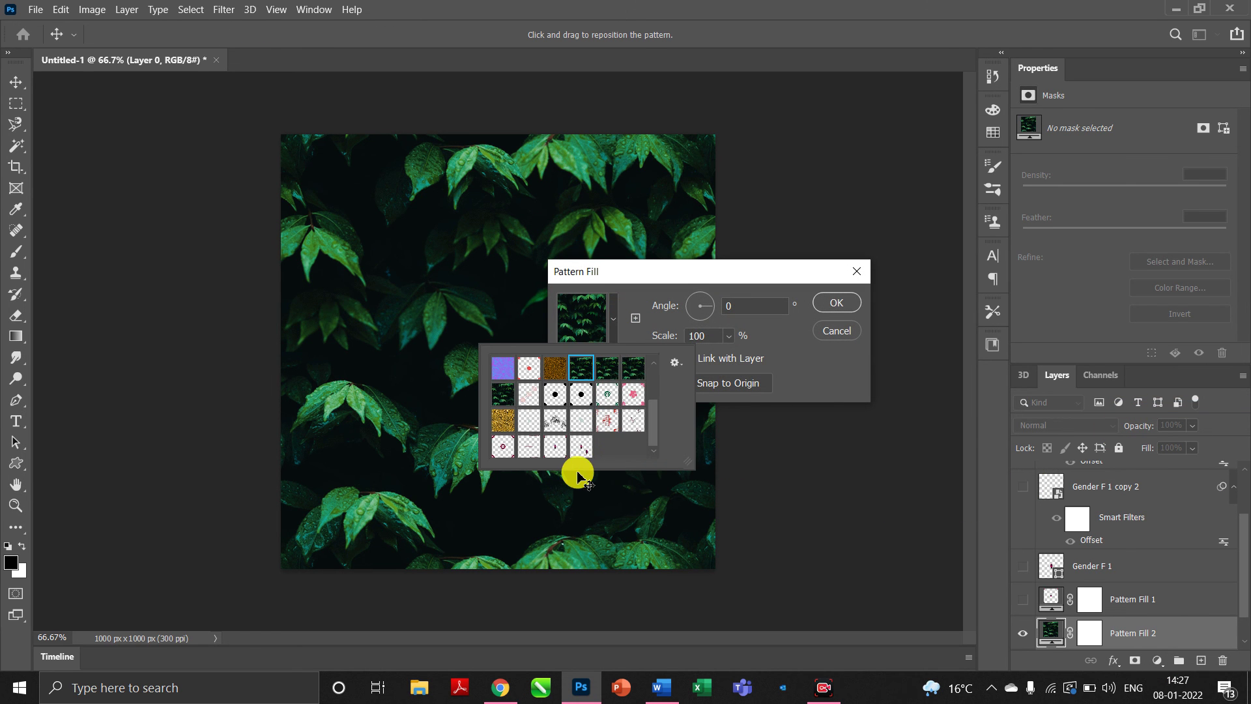
left_click(581, 447)
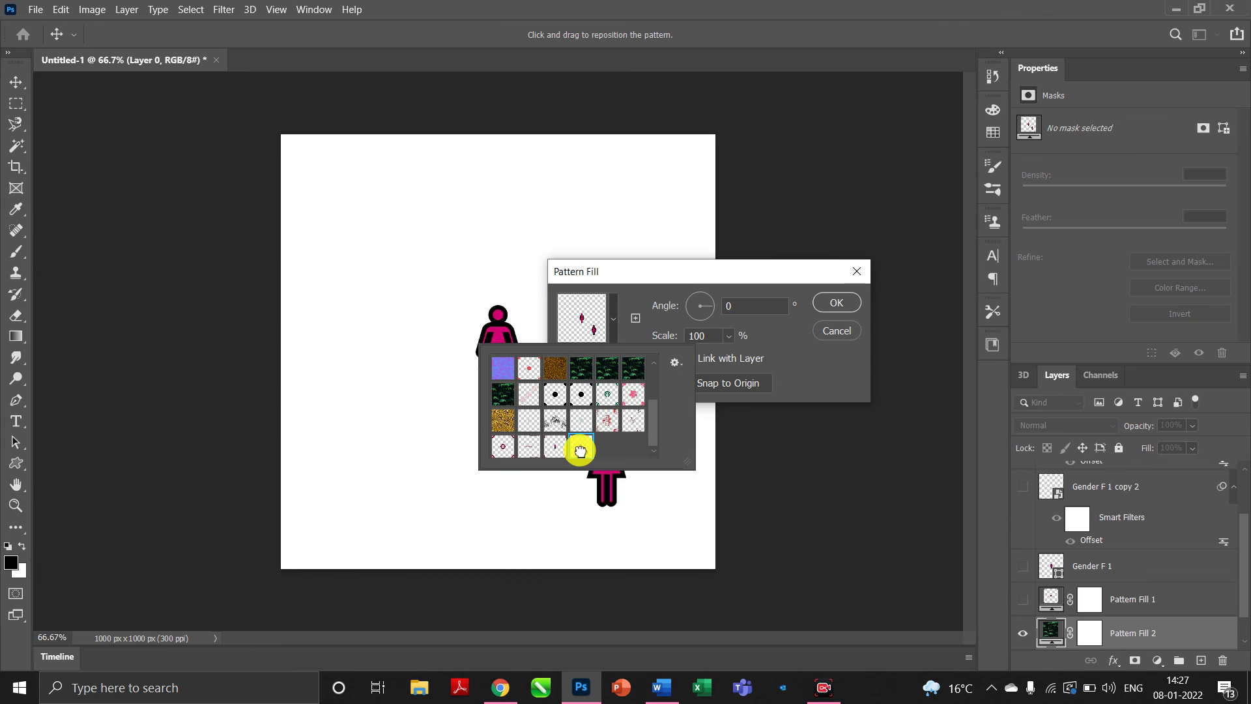
Set the pattern fill's scale to 34%, shift the pattern slightly up and left on the canvas, and apply it.
left_click(728, 335)
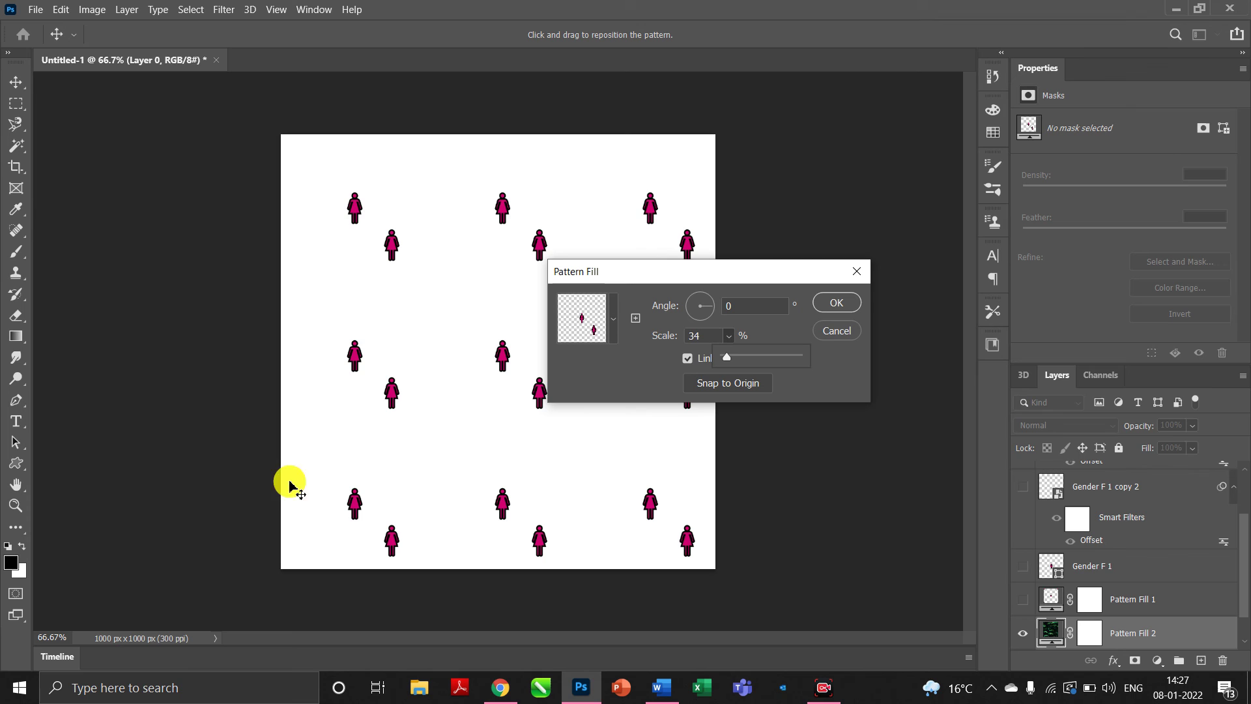
mouse_move(493, 365)
left_mouse_down()
mouse_move(461, 363)
mouse_move(477, 365)
mouse_move(480, 328)
mouse_move(479, 348)
left_mouse_up()
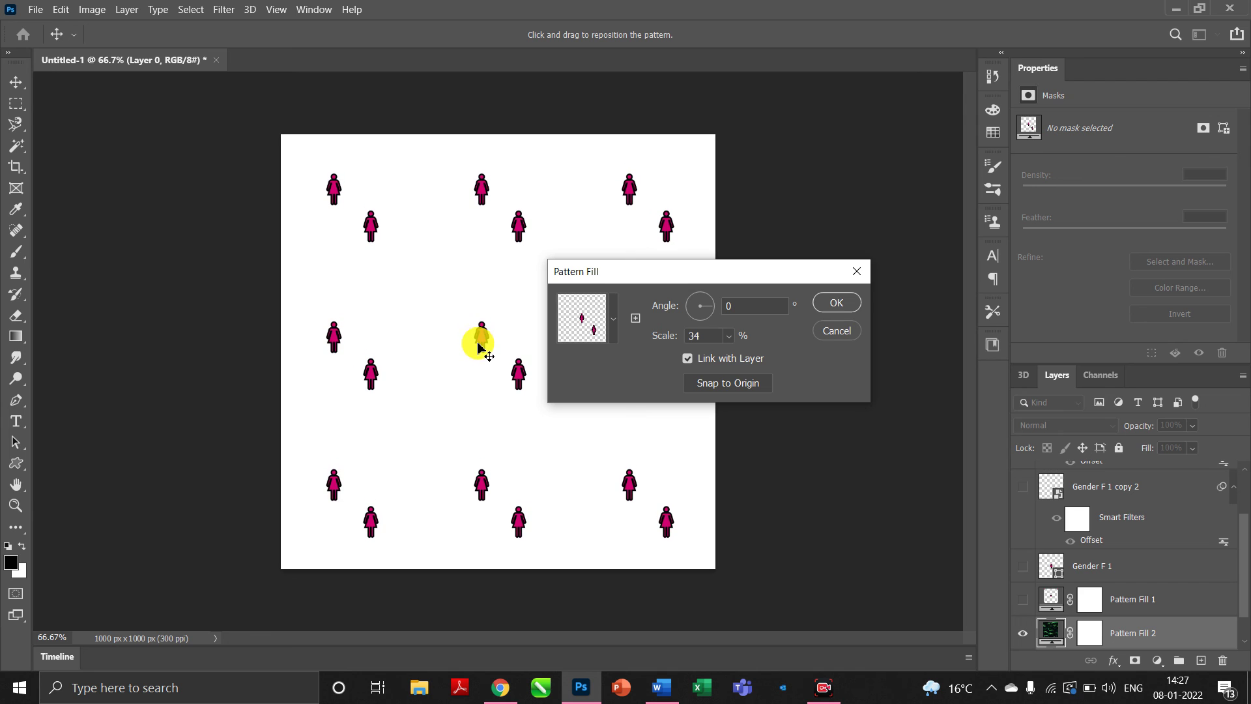
left_click(836, 303)
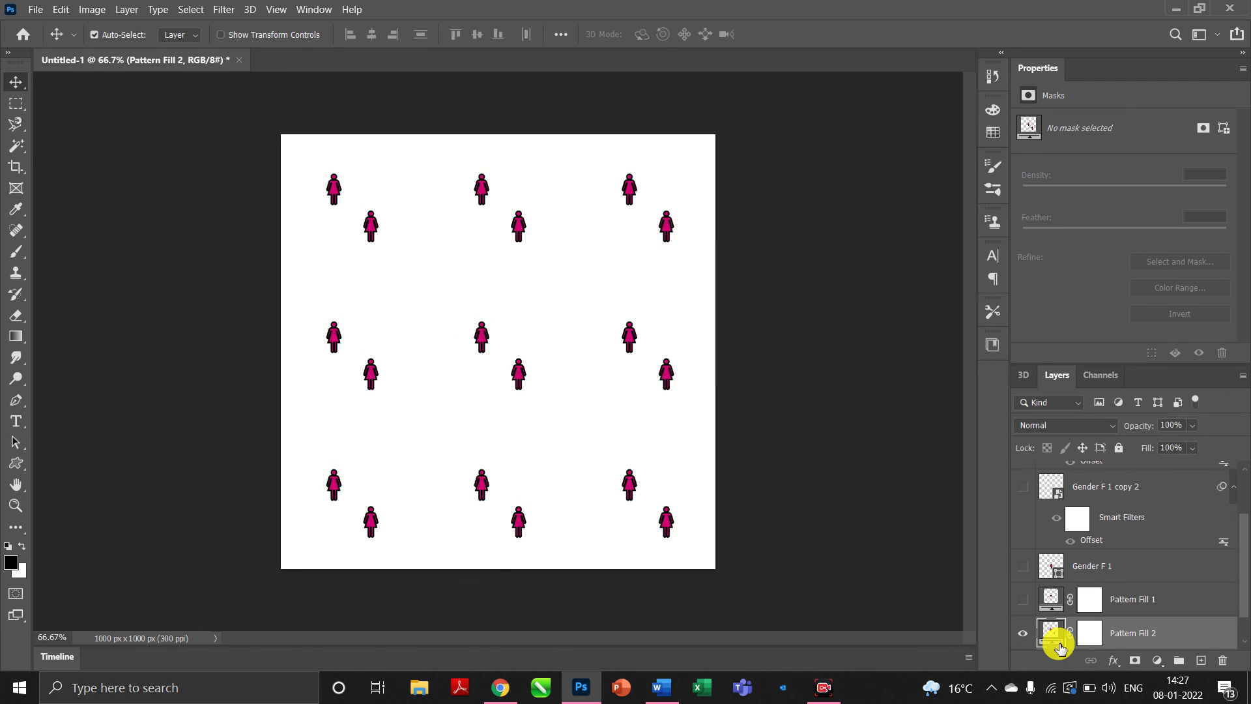
Fill Layer 0 with black, with white as the foreground colour and black as the background colour.
scroll(1084, 626, "down", 1)
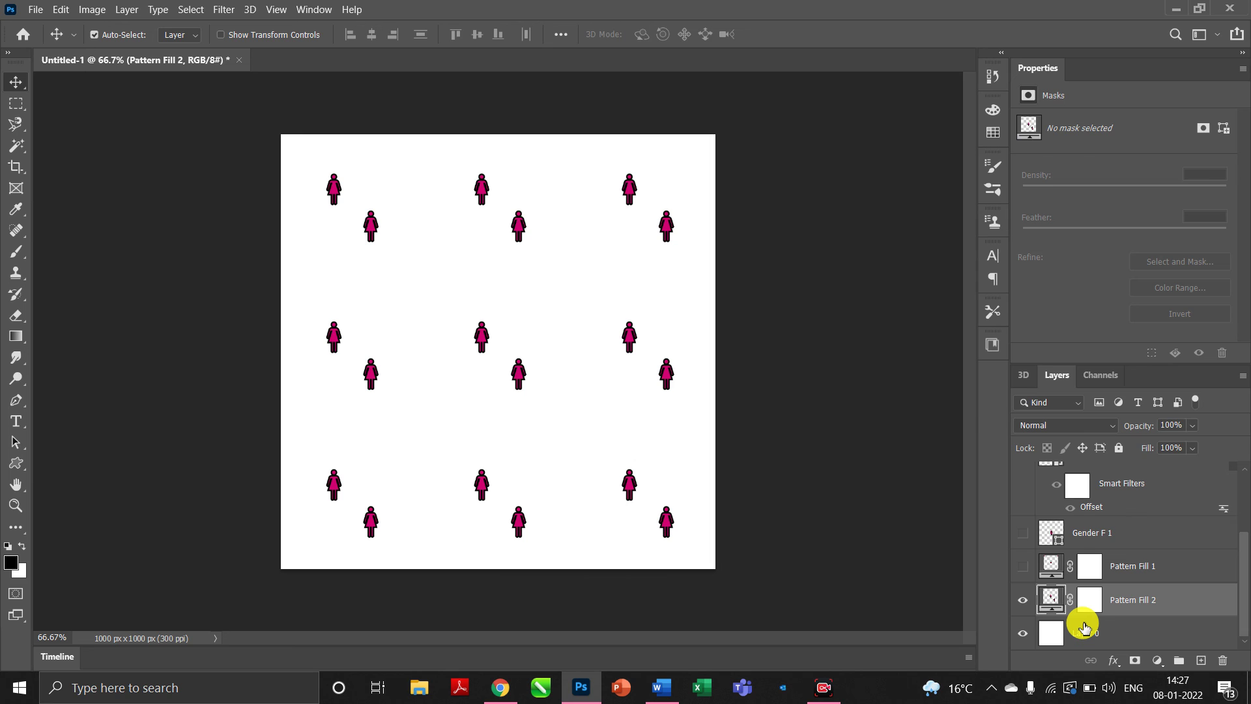
left_click(1166, 642)
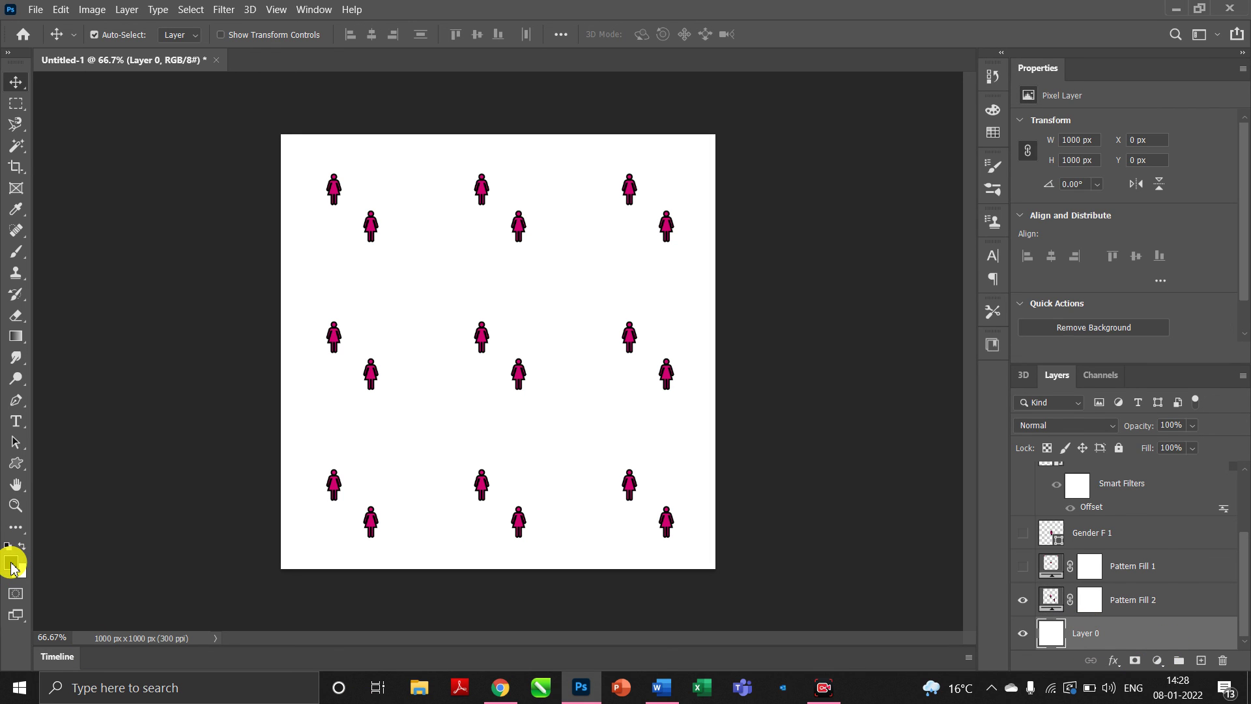
left_click(11, 563)
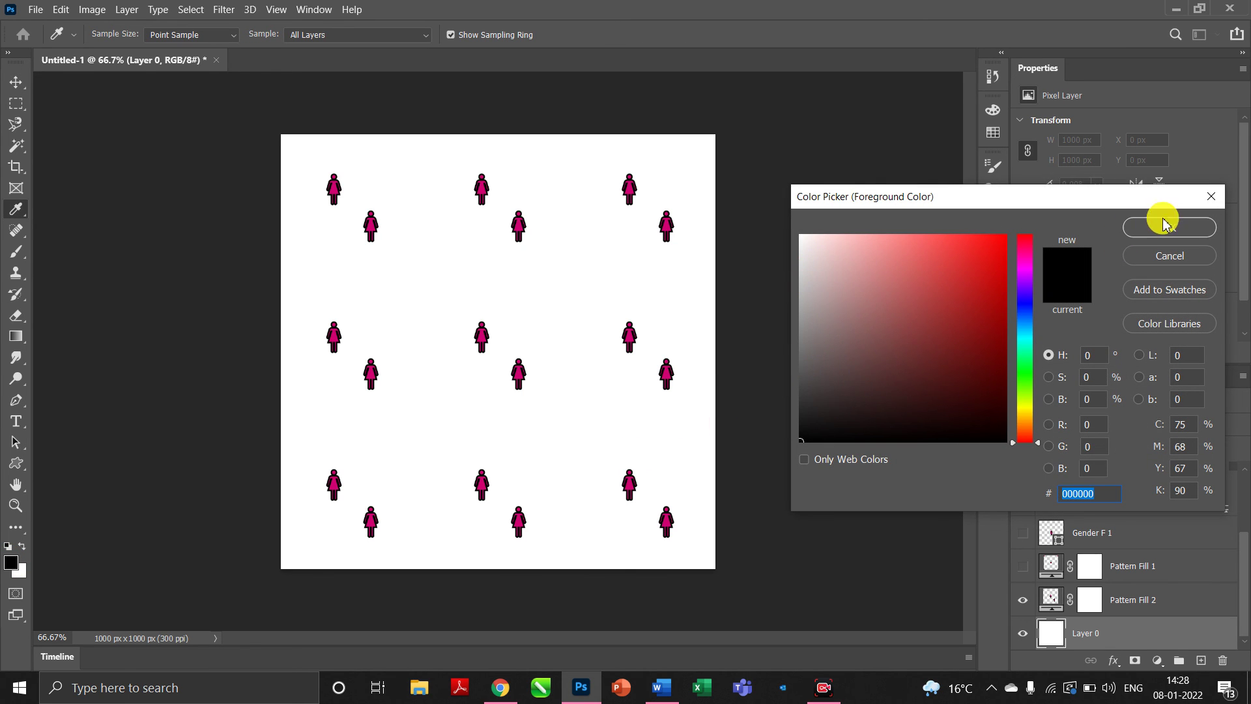
left_click(1142, 229)
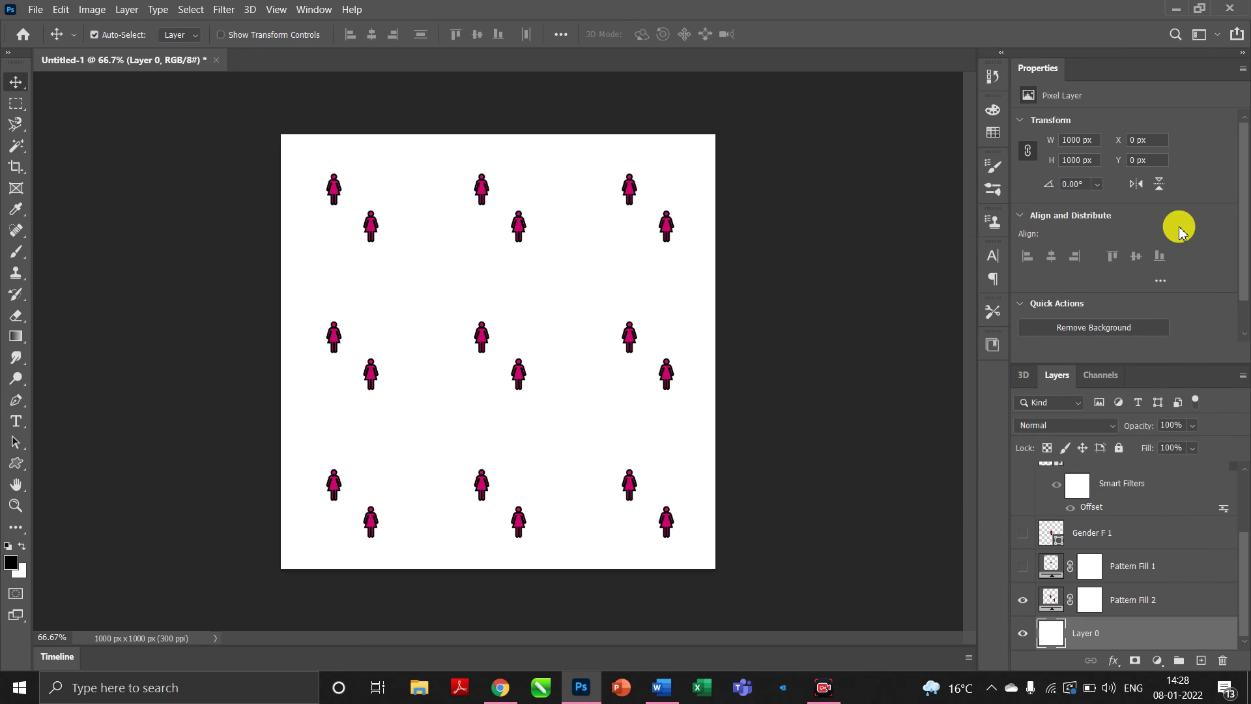
left_click(21, 546)
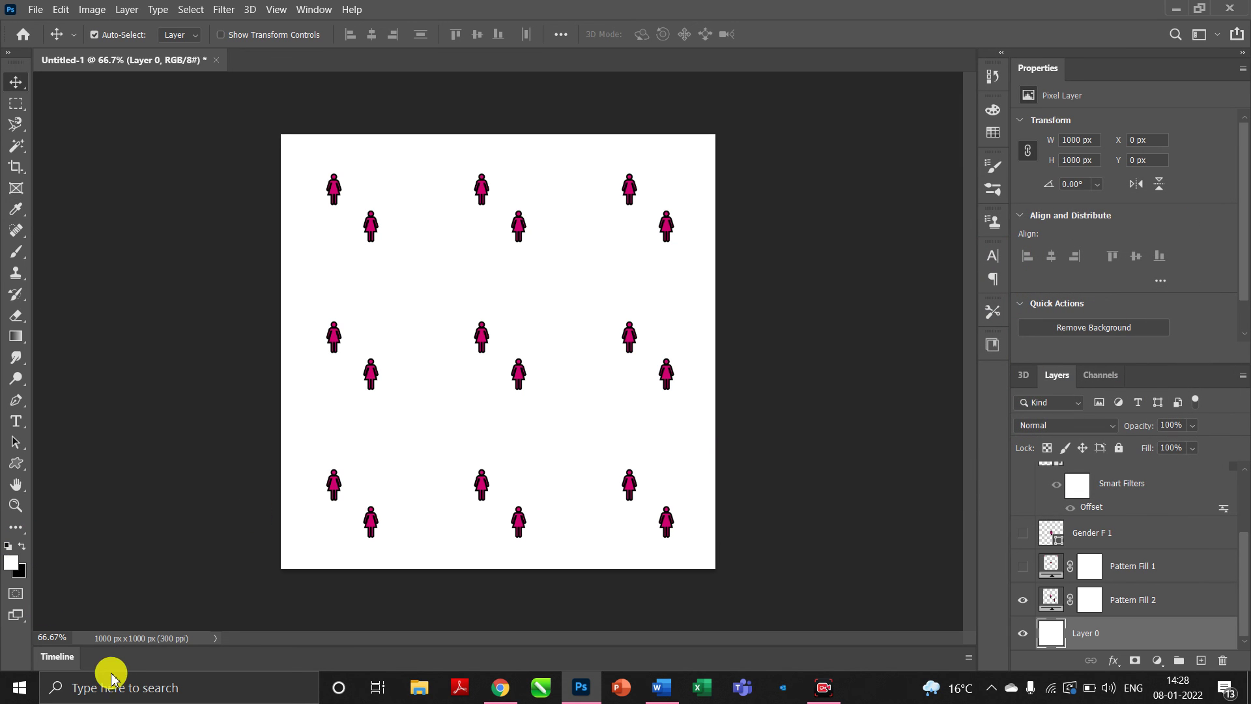
left_click(22, 546)
left_click(23, 546)
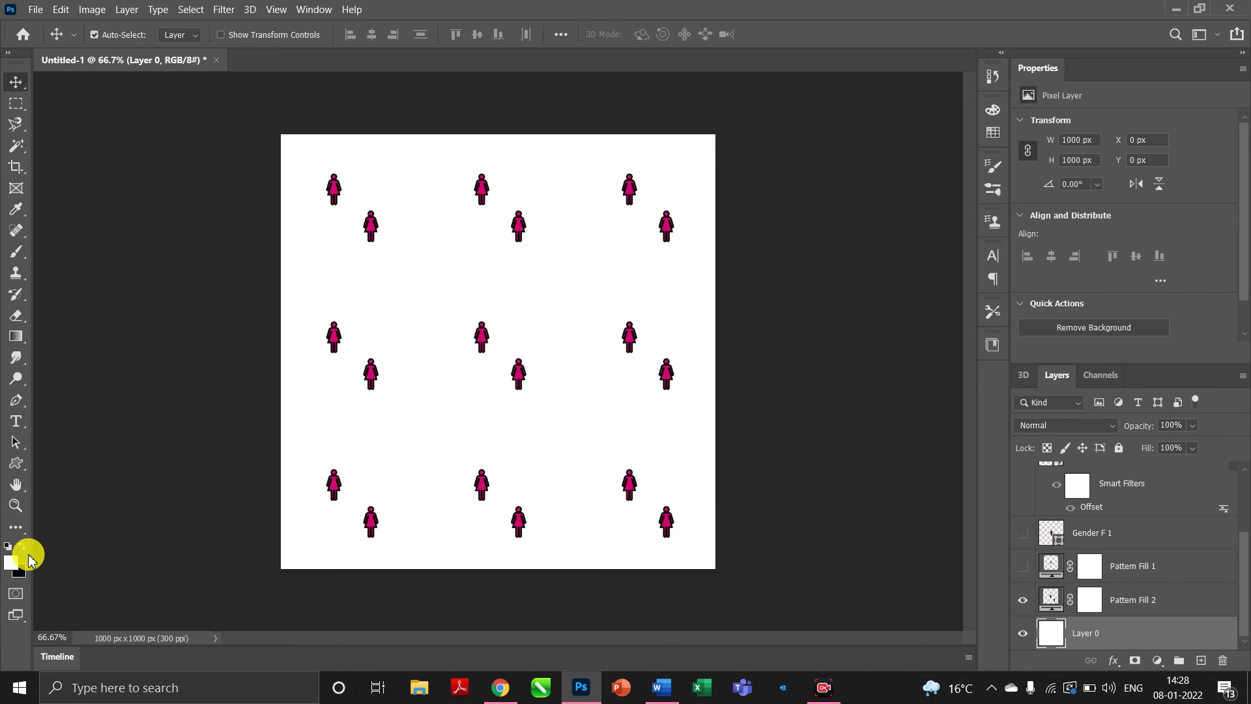
left_click(21, 546)
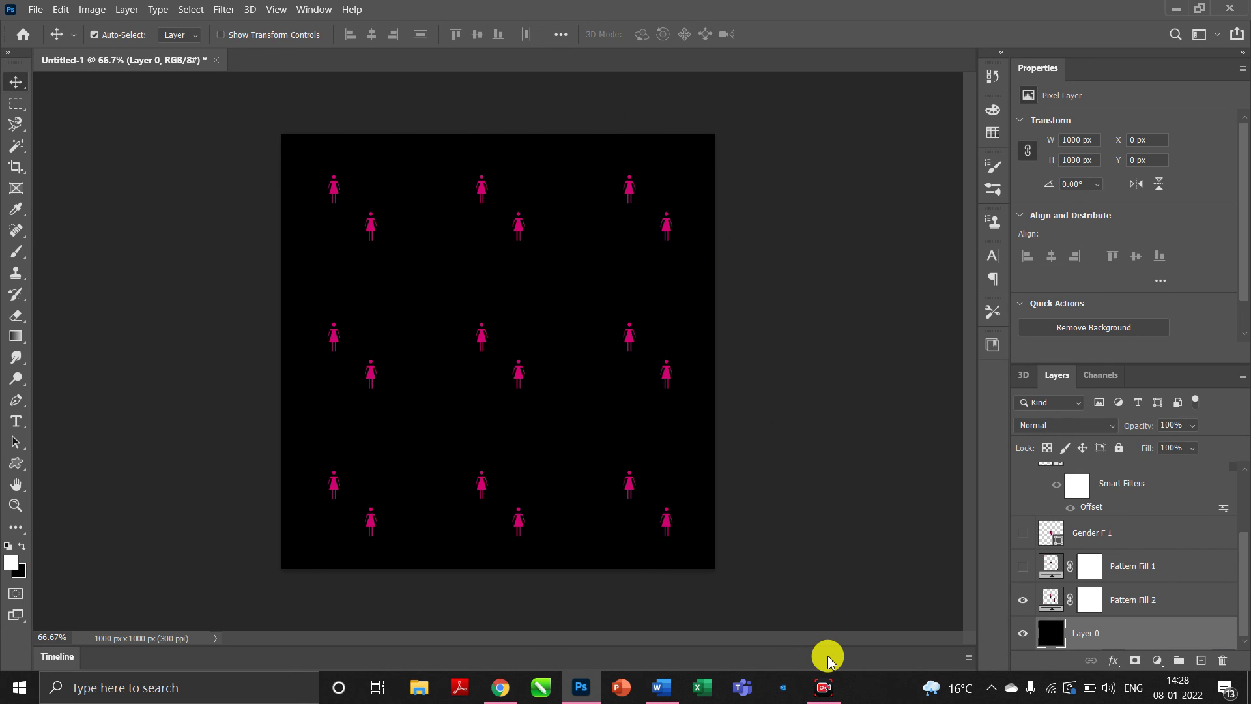
mouse_move(822, 691)
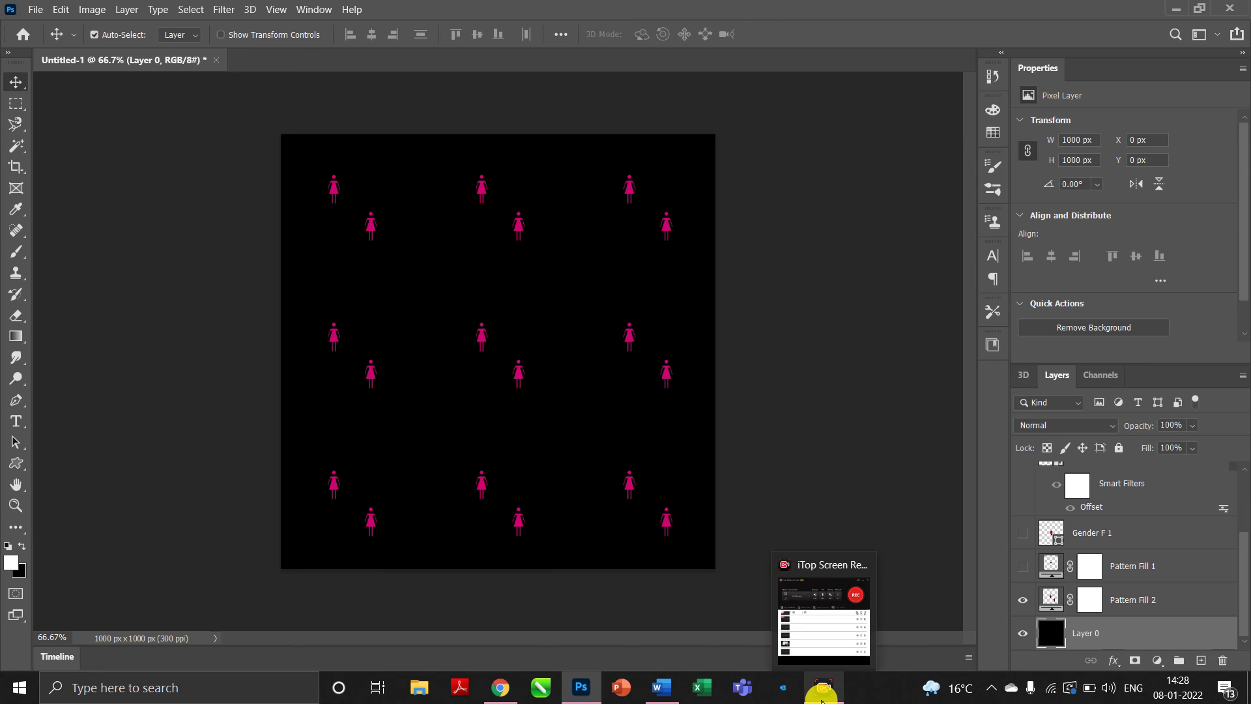